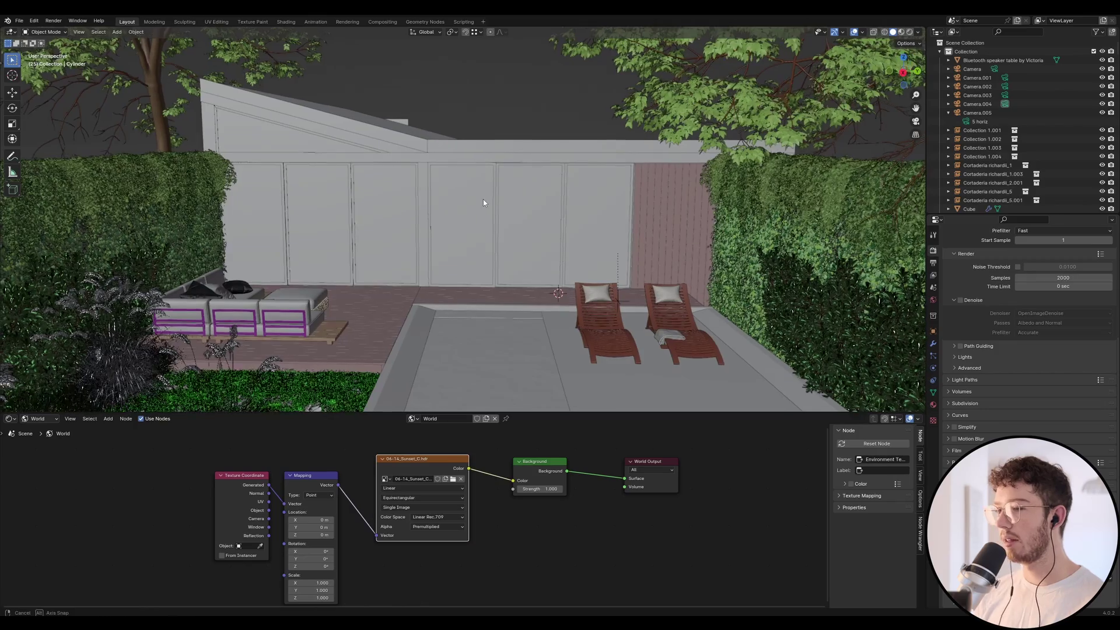
# Add a mesh cylinder to the scene, with the view inside the house's living area.
pyautogui.moveTo(482, 202); pyautogui.dragTo(473, 204, button='middle')
pyautogui.rightClick(408, 210)
pyautogui.press('Escape')
pyautogui.scroll(5, 442, 225)
pyautogui.moveTo(442, 225); pyautogui.dragTo(495, 173, button='middle')
pyautogui.hotkey('shift', 'a')
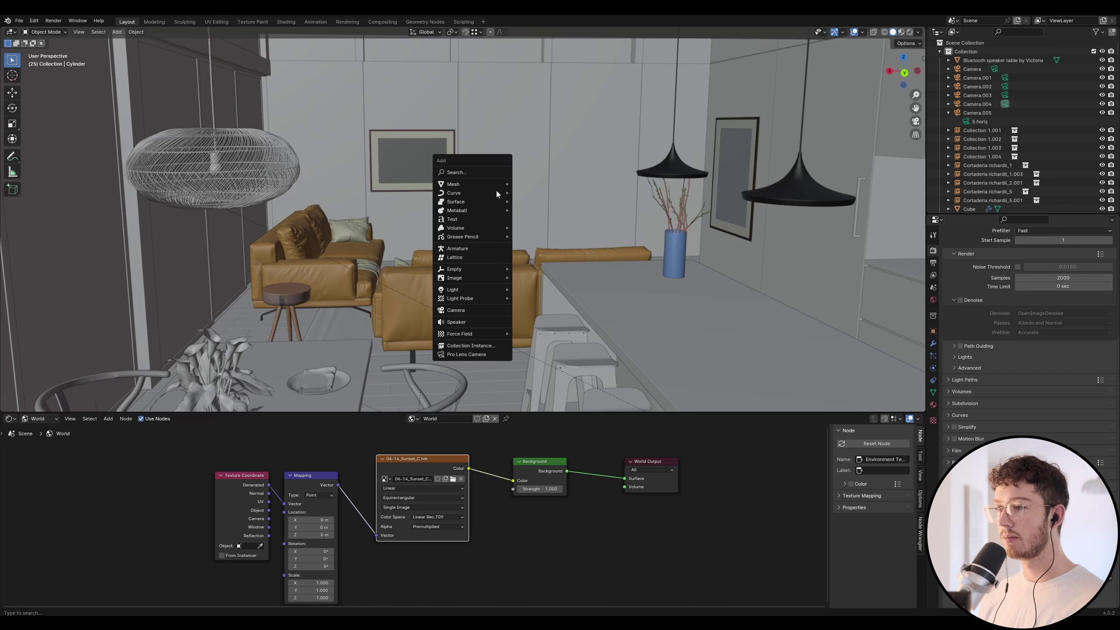
pyautogui.moveTo(499, 184)
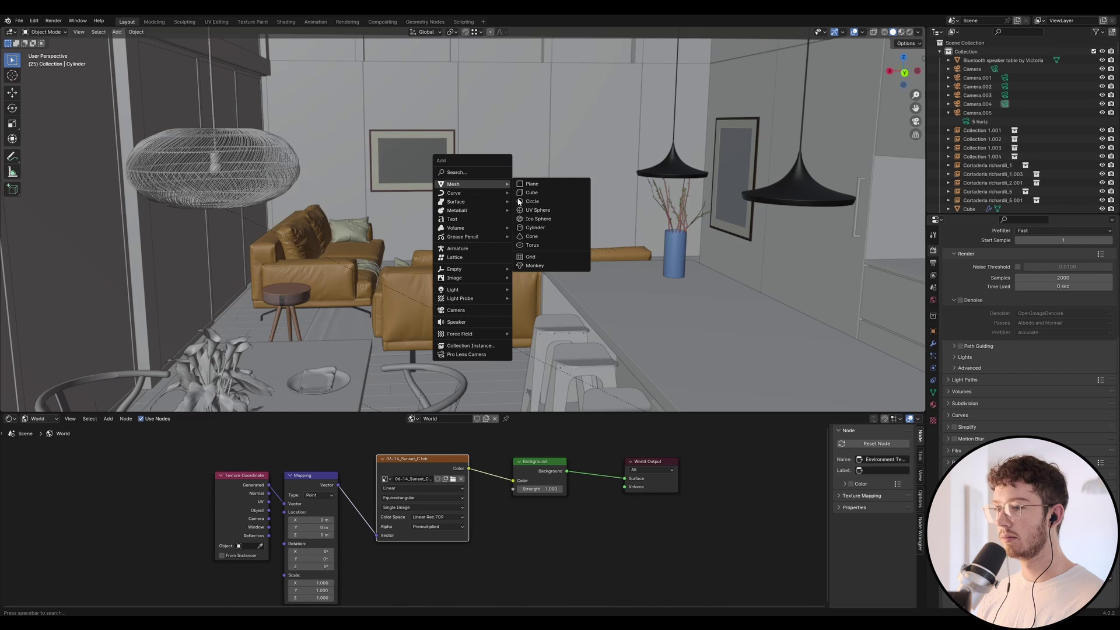
pyautogui.click(533, 228)
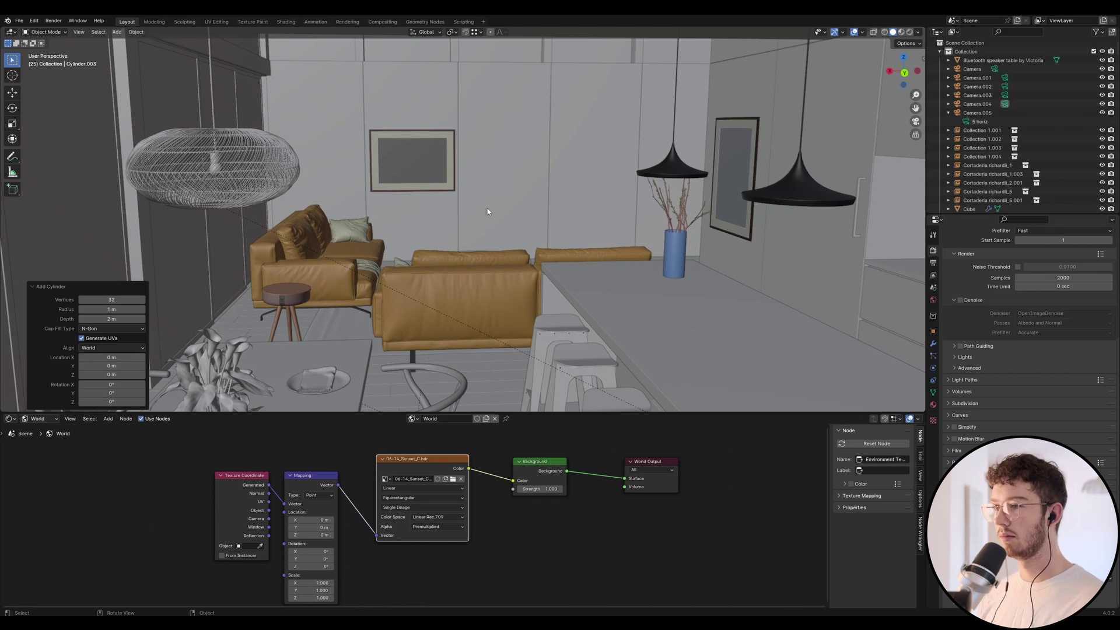
# Set the new cylinder's radius to 0.09 m.
pyautogui.scroll(-5, 502, 195)
pyautogui.moveTo(583, 170); pyautogui.dragTo(635, 162, button='middle')
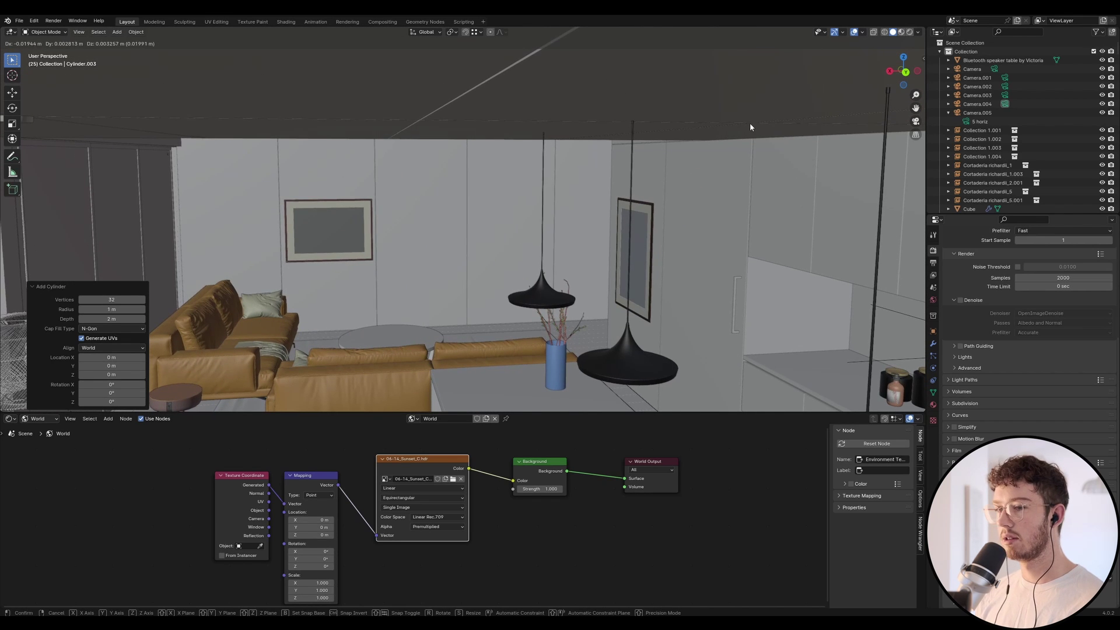
pyautogui.click(122, 310)
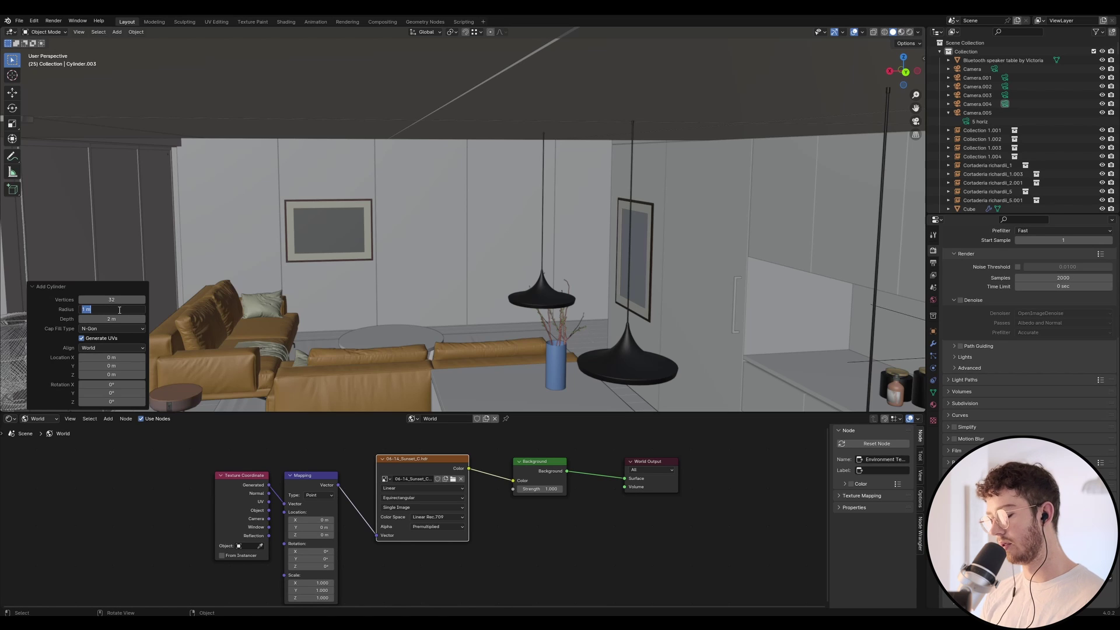
pyautogui.press('BackSpace')
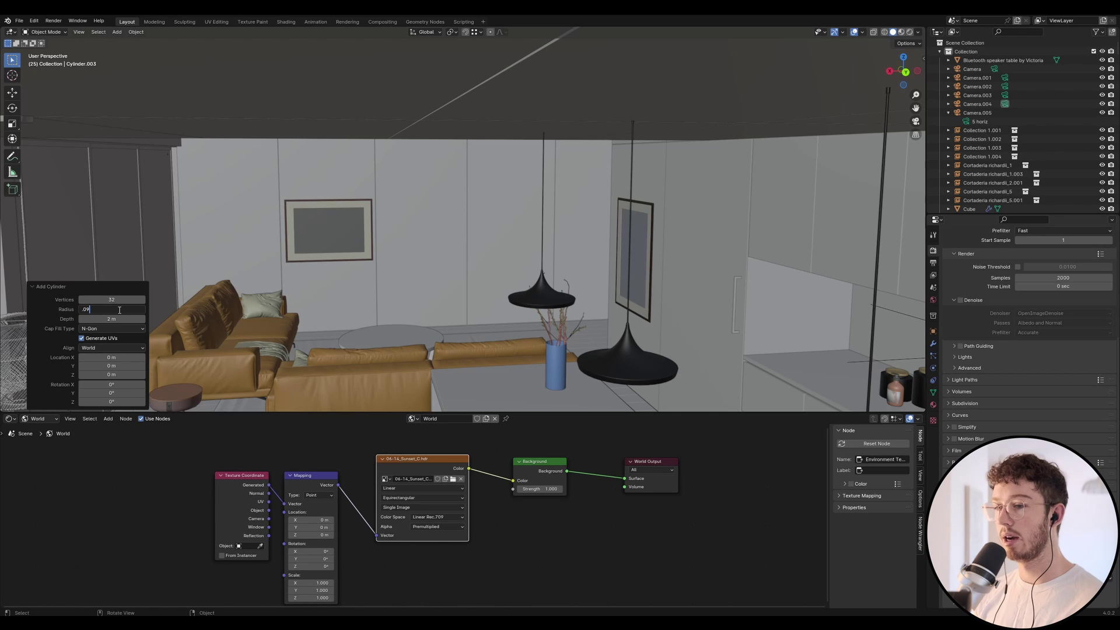
pyautogui.write('.09')
pyautogui.press('Return')
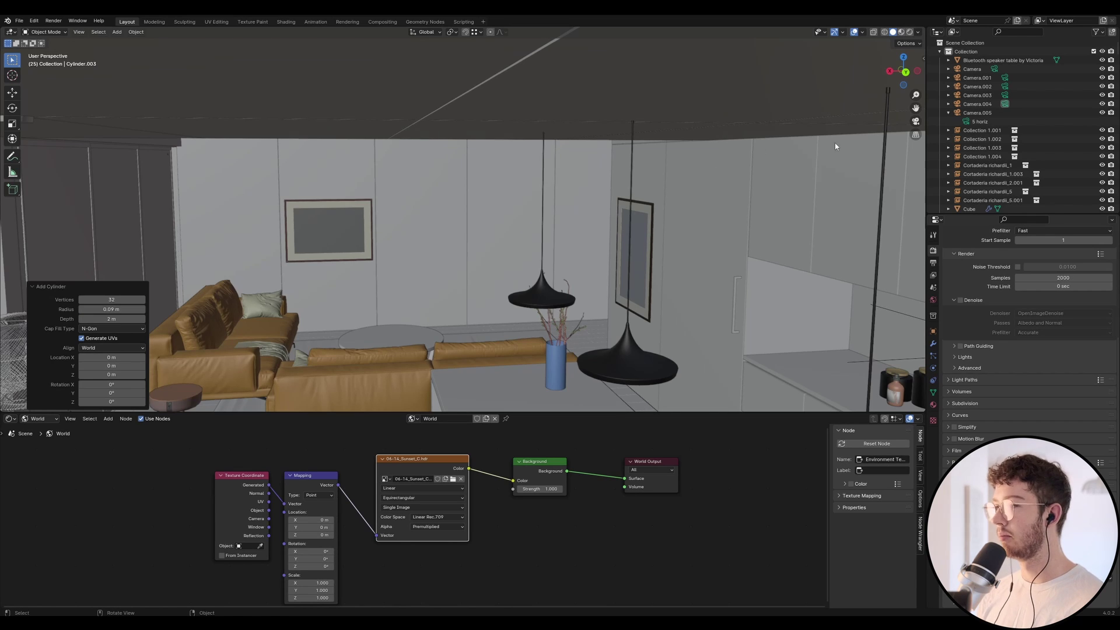
# Move the cylinder into the room near the black pendant lamps and scale it uniformly to about 0.287.
pyautogui.press('g')
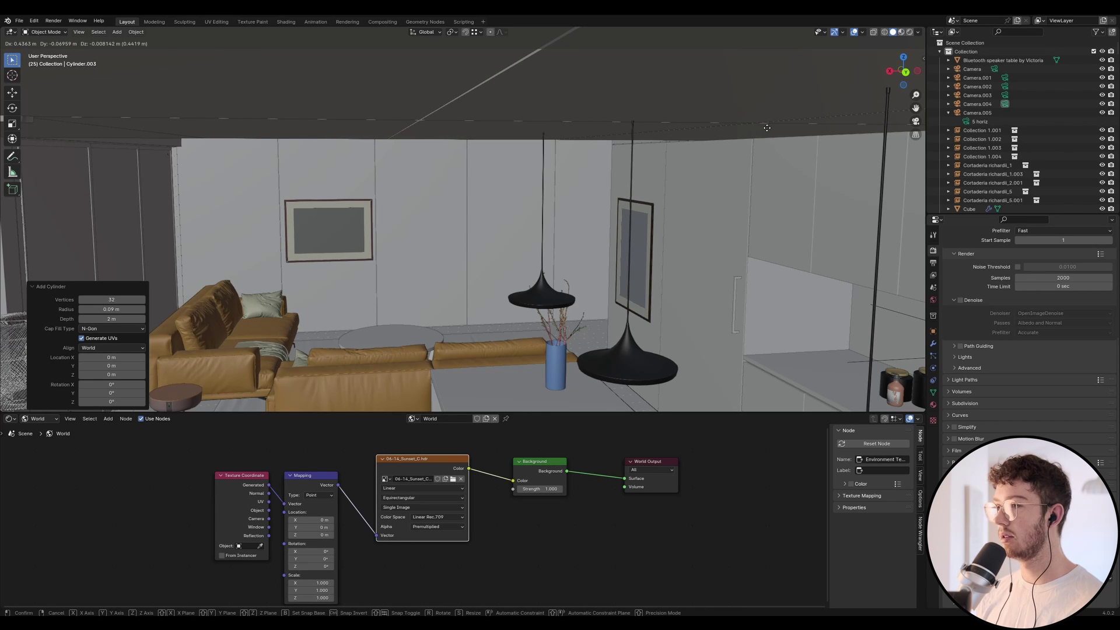
pyautogui.click(791, 140)
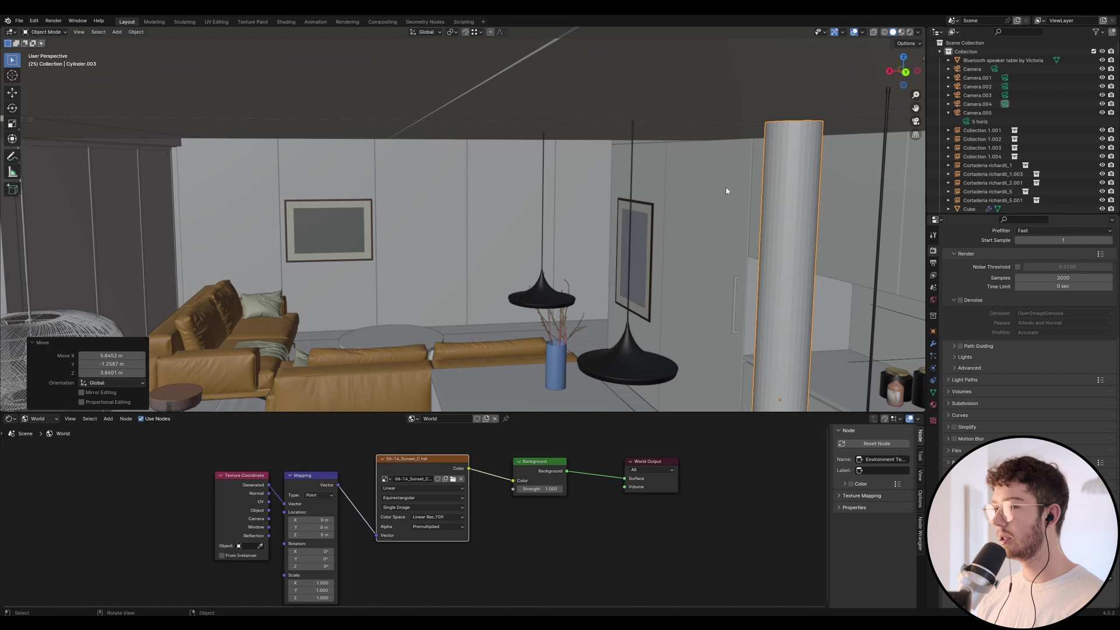
pyautogui.moveTo(754, 184); pyautogui.dragTo(758, 162, button='middle')
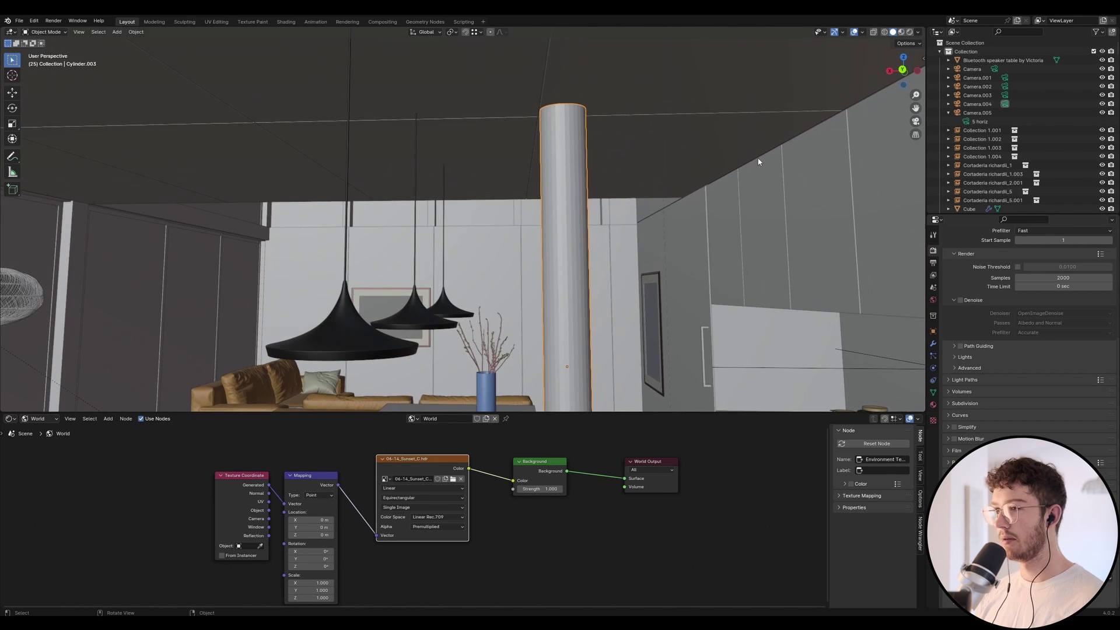
pyautogui.press('s')
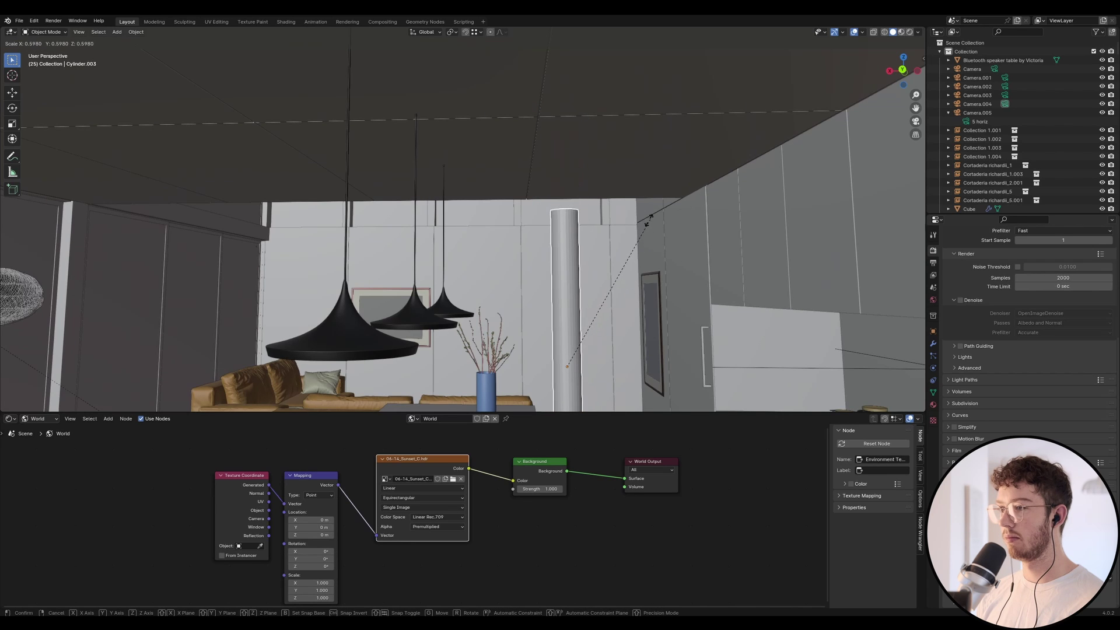
pyautogui.click(586, 295)
# Snap the cylinder up to the ceiling seam and shift it along X toward the pendant lamps.
pyautogui.press('g')
pyautogui.click(543, 120)
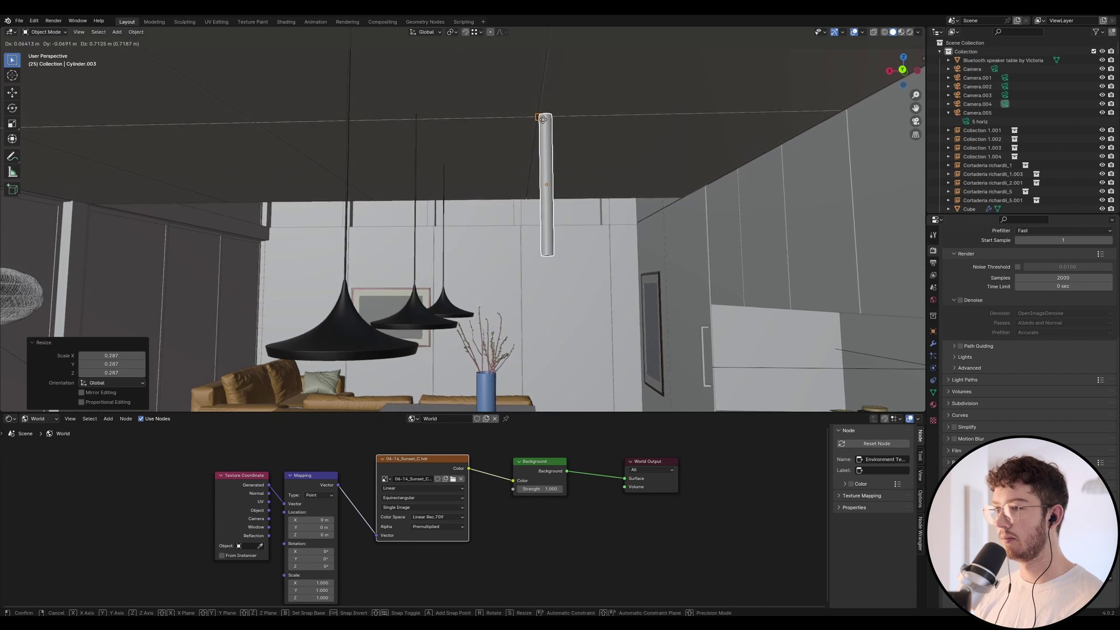
pyautogui.press('g')
pyautogui.press('x')
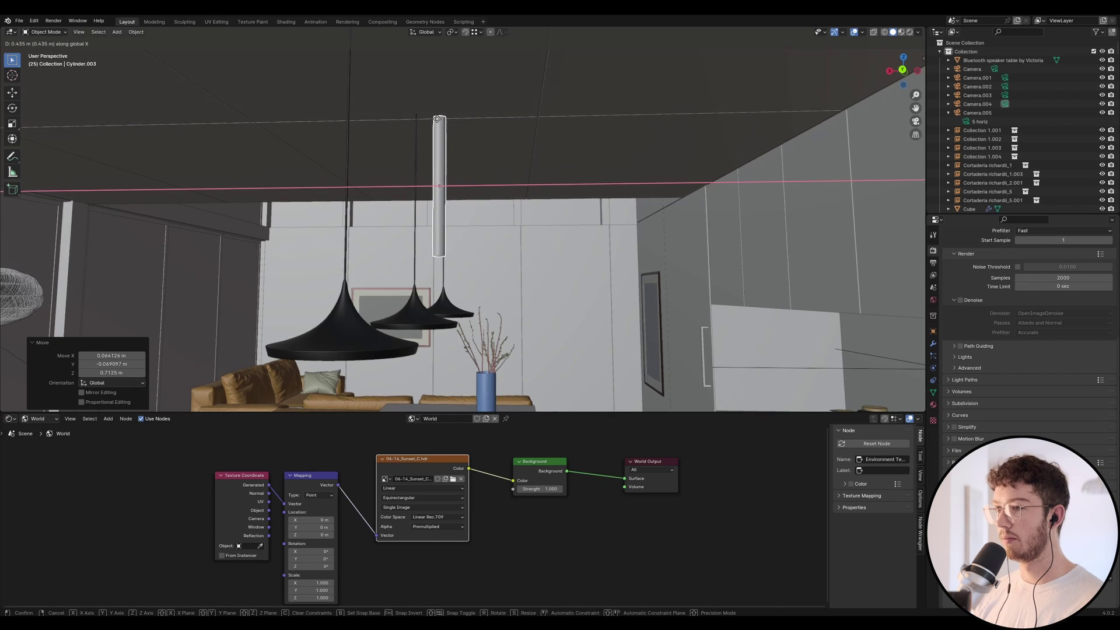
pyautogui.click(409, 200)
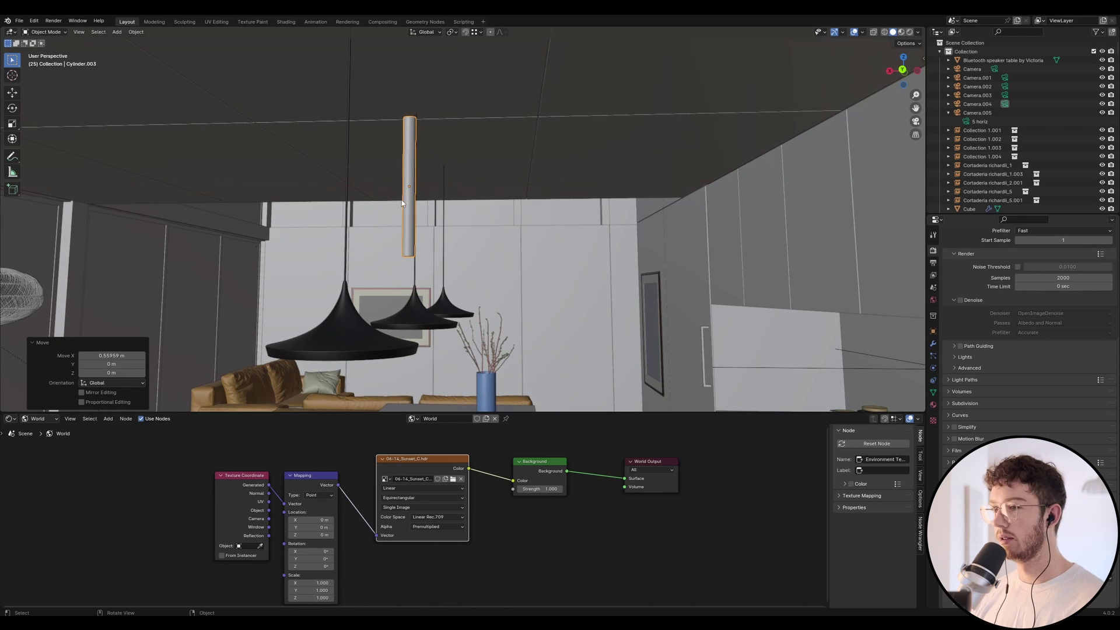
# Shorten the cylinder to a thin disc by raising its bottom face along Z in Edit Mode.
pyautogui.press('Tab')
pyautogui.scroll(6, 402, 233)
pyautogui.scroll(-2, 397, 240)
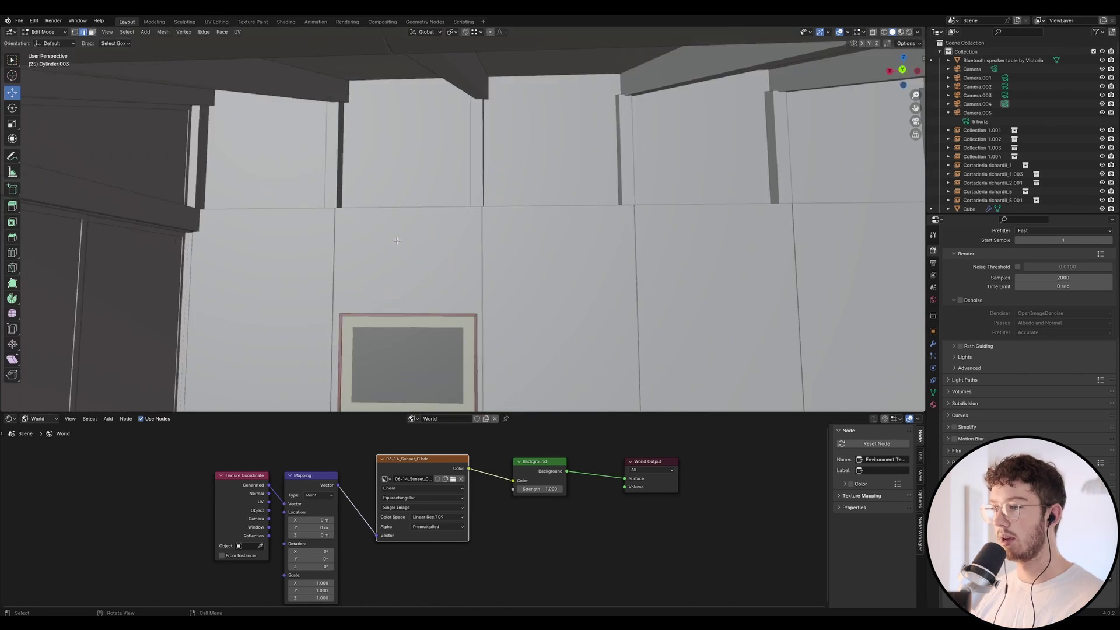
pyautogui.scroll(-5, 451, 242)
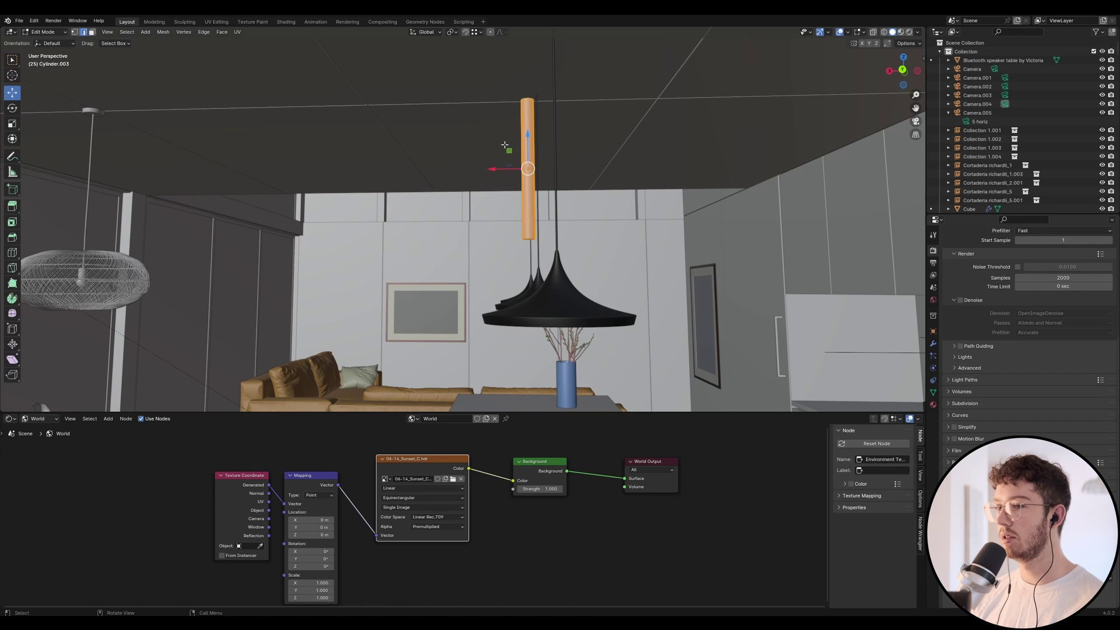
pyautogui.moveTo(478, 173); pyautogui.dragTo(521, 207, button='middle')
pyautogui.click(426, 100)
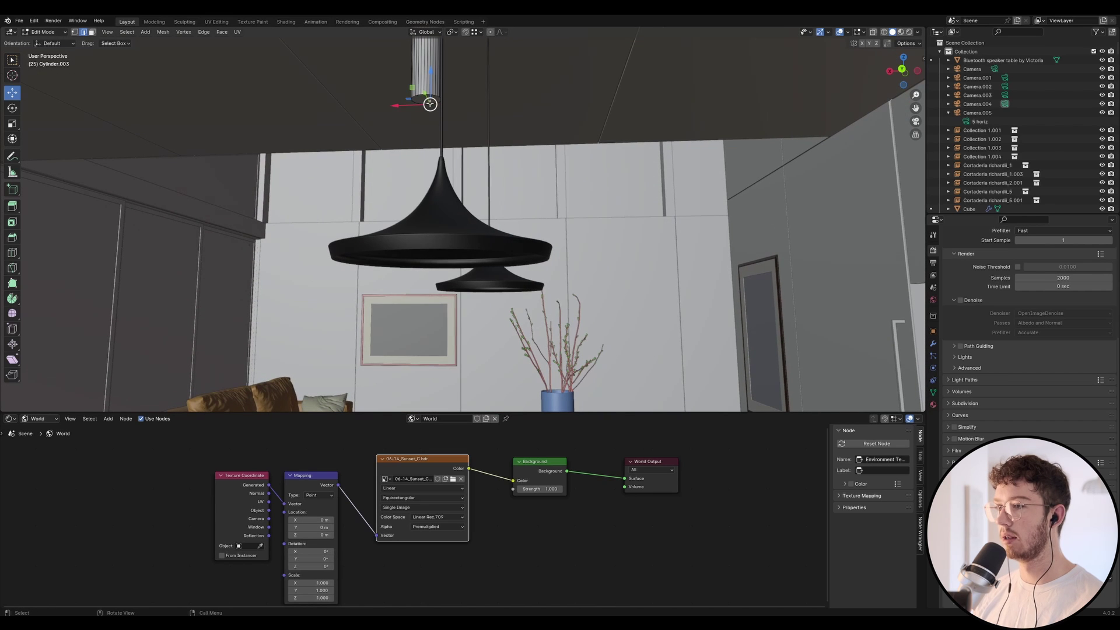
pyautogui.click(399, 97)
pyautogui.click(422, 102)
pyautogui.moveTo(423, 102); pyautogui.dragTo(503, 218, button='middle')
pyautogui.press('g')
pyautogui.press('z')
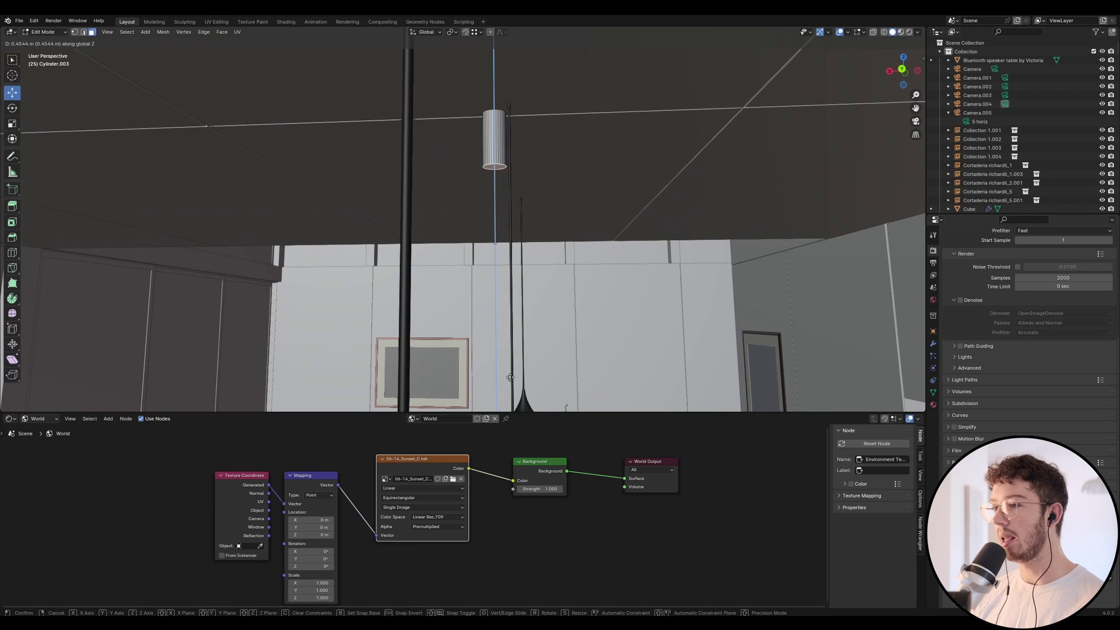
pyautogui.click(511, 341)
pyautogui.press('Tab')
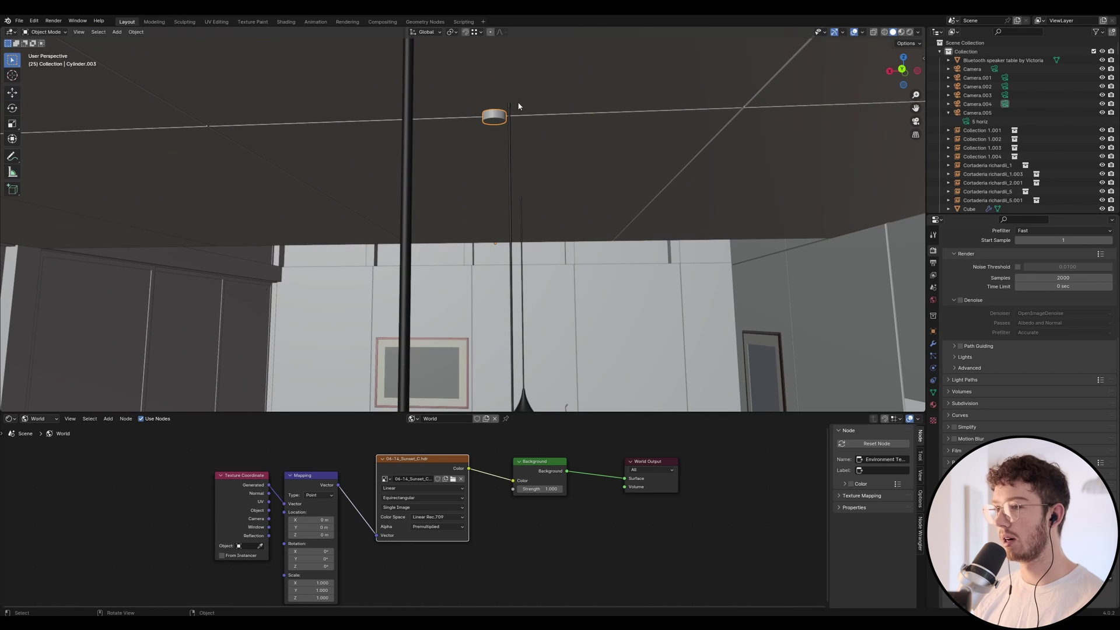
# Move the disc about -0.61 m along Y across the ceiling.
pyautogui.press('g')
pyautogui.press('x')
pyautogui.press('y')
pyautogui.click(522, 130)
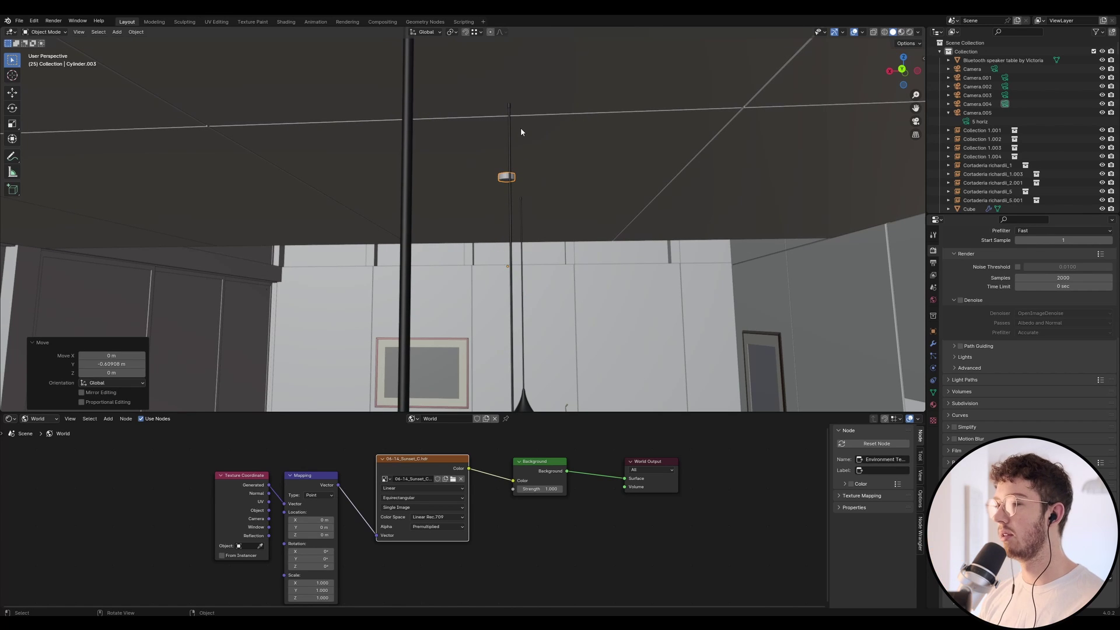
# Lengthen the disc by lowering its bottom face along Z, and adjust the whole cylinder's height at the ceiling.
pyautogui.press('Tab')
pyautogui.press('g')
pyautogui.press('z')
pyautogui.click(529, 217)
pyautogui.press('Tab')
pyautogui.press('g')
pyautogui.press('z')
pyautogui.click(534, 184)
# Select the ceiling panels together with the small cylinder and isolate them in Local View.
pyautogui.click(317, 200)
pyautogui.keyDown('shift'); pyautogui.click(572, 195); pyautogui.keyUp('shift')
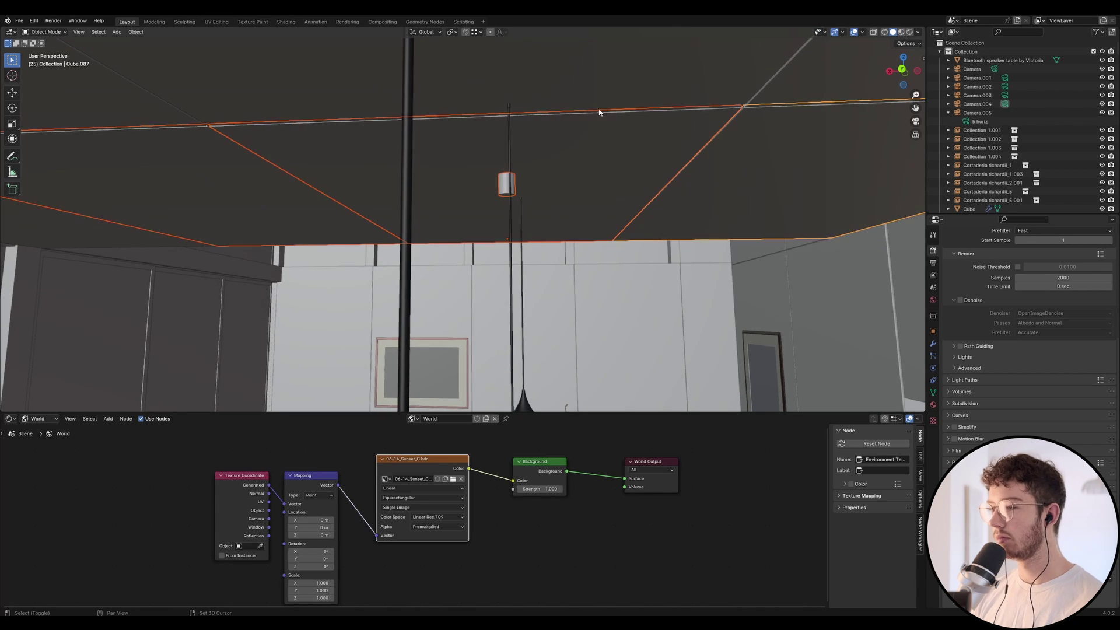
pyautogui.keyDown('shift'); pyautogui.click(647, 120); pyautogui.keyUp('shift')
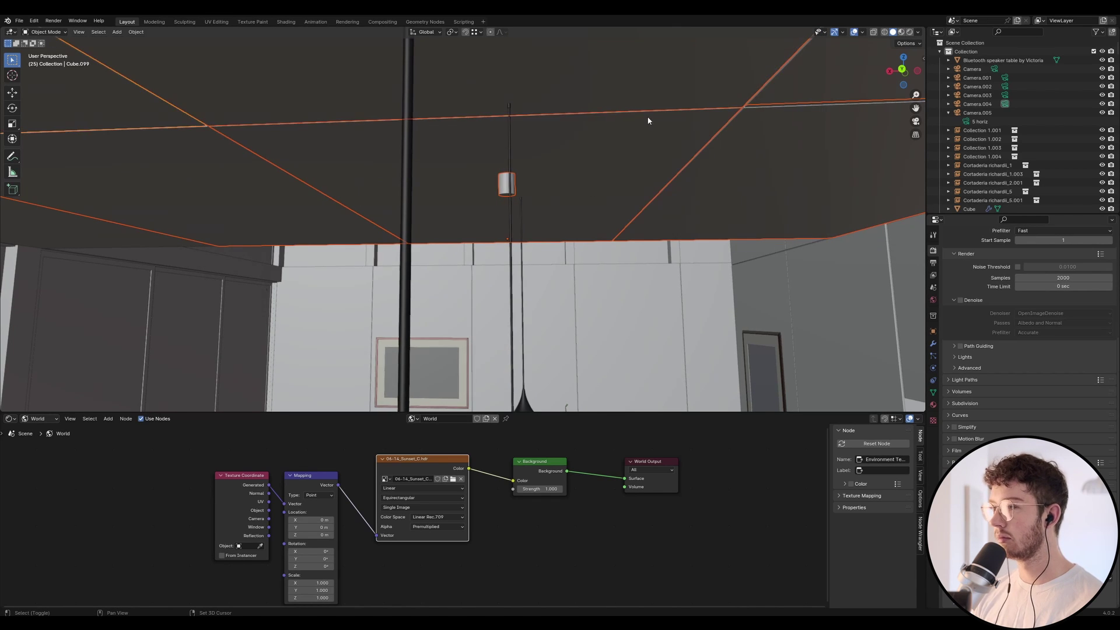
pyautogui.keyDown('shift'); pyautogui.click(789, 96); pyautogui.keyUp('shift')
pyautogui.moveTo(654, 176); pyautogui.dragTo(589, 177, button='middle')
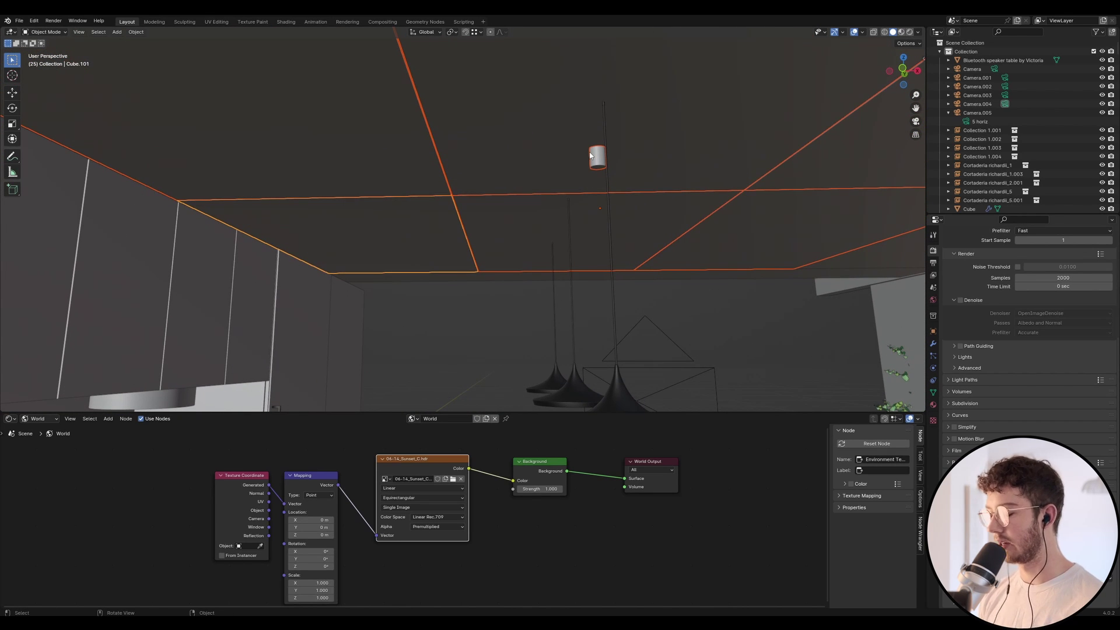
pyautogui.press('KP_Divide')
# Select the small cylinder and switch to the top view of the isolated ceiling panels.
pyautogui.moveTo(564, 180); pyautogui.dragTo(501, 154, button='middle')
pyautogui.click(443, 112)
pyautogui.scroll(5, 448, 100)
pyautogui.press('space')
pyautogui.moveTo(449, 99); pyautogui.dragTo(479, 190, button='middle')
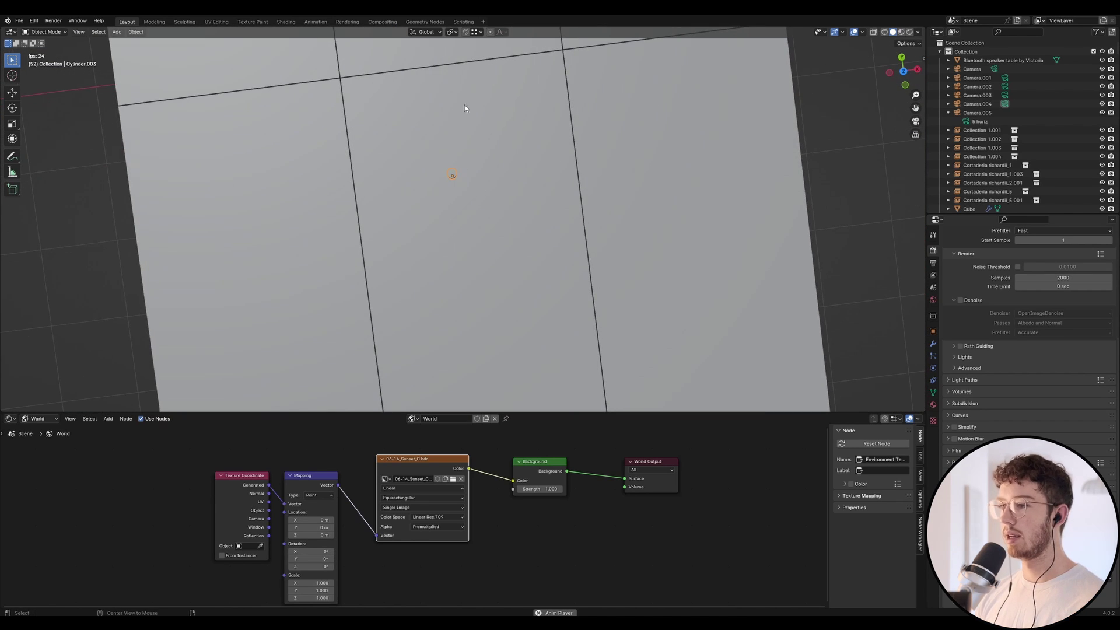
pyautogui.press('KP_1')
pyautogui.press('KP_7')
pyautogui.scroll(-3, 470, 185)
pyautogui.scroll(2, 487, 150)
pyautogui.scroll(-3, 482, 198)
pyautogui.scroll(3, 471, 195)
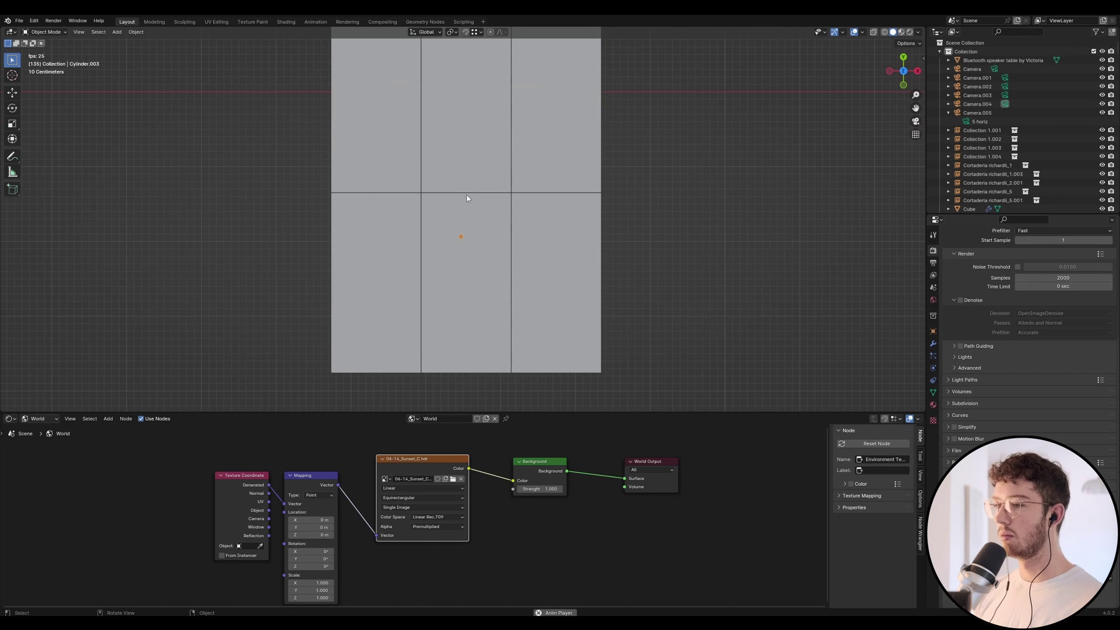
pyautogui.scroll(5, 484, 232)
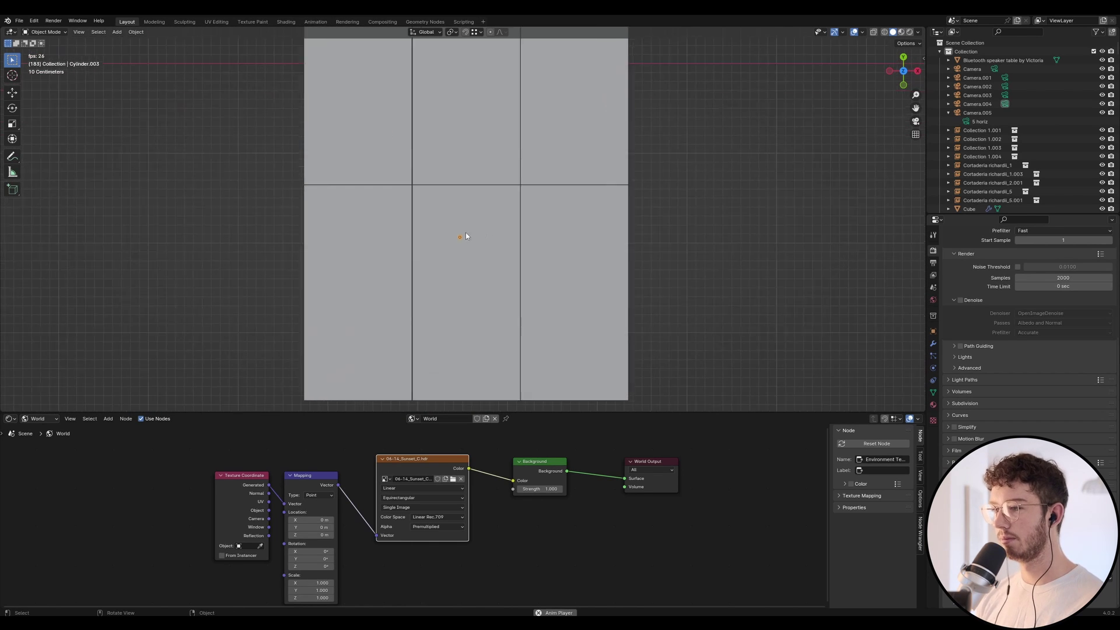
# Move the cylinder about 0.075 m along X toward the middle of its ceiling panel.
pyautogui.press('g')
pyautogui.press('x')
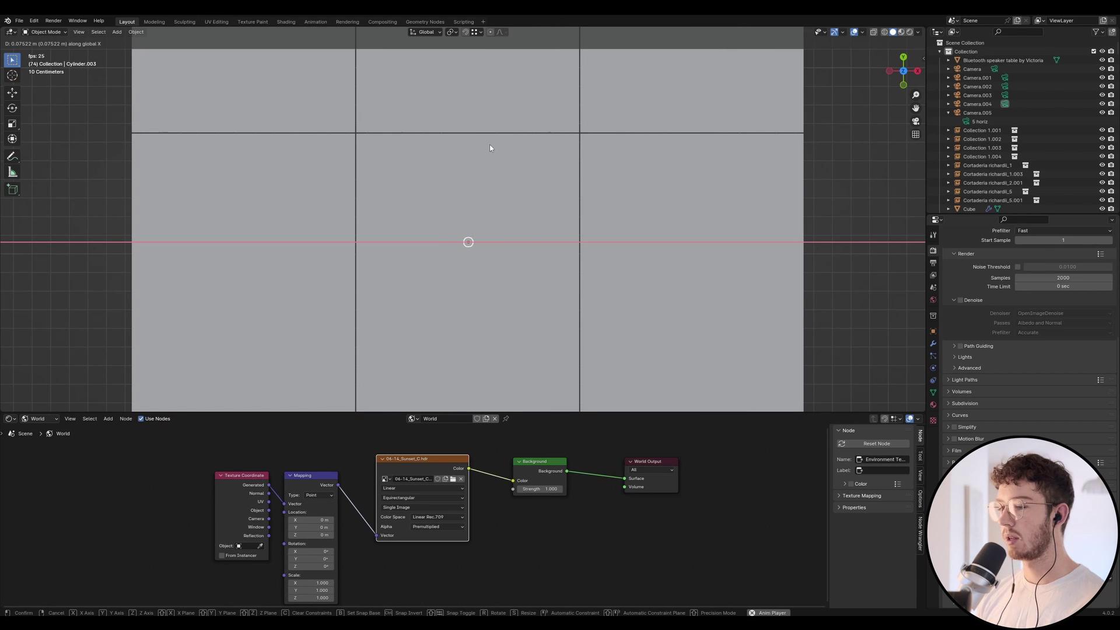
pyautogui.click(490, 148)
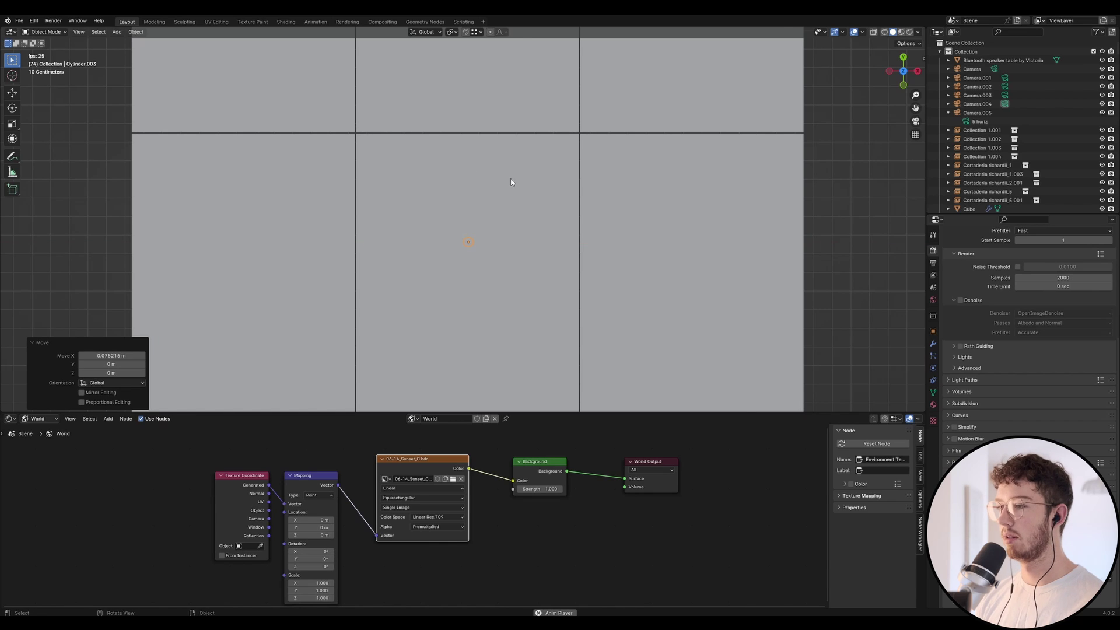
# Snap the cylinder to the outer ceiling edge at the cross seam and shift it about -0.22 m along Y.
pyautogui.scroll(-4, 510, 182)
pyautogui.click(498, 208)
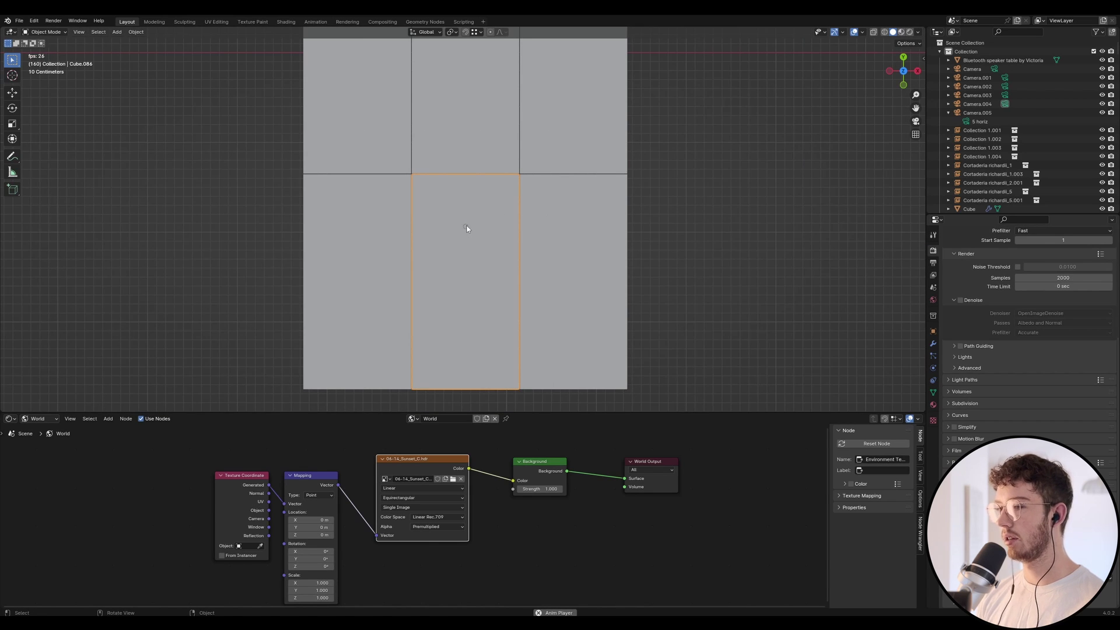
pyautogui.click(488, 232)
pyautogui.press('g')
pyautogui.click(646, 184)
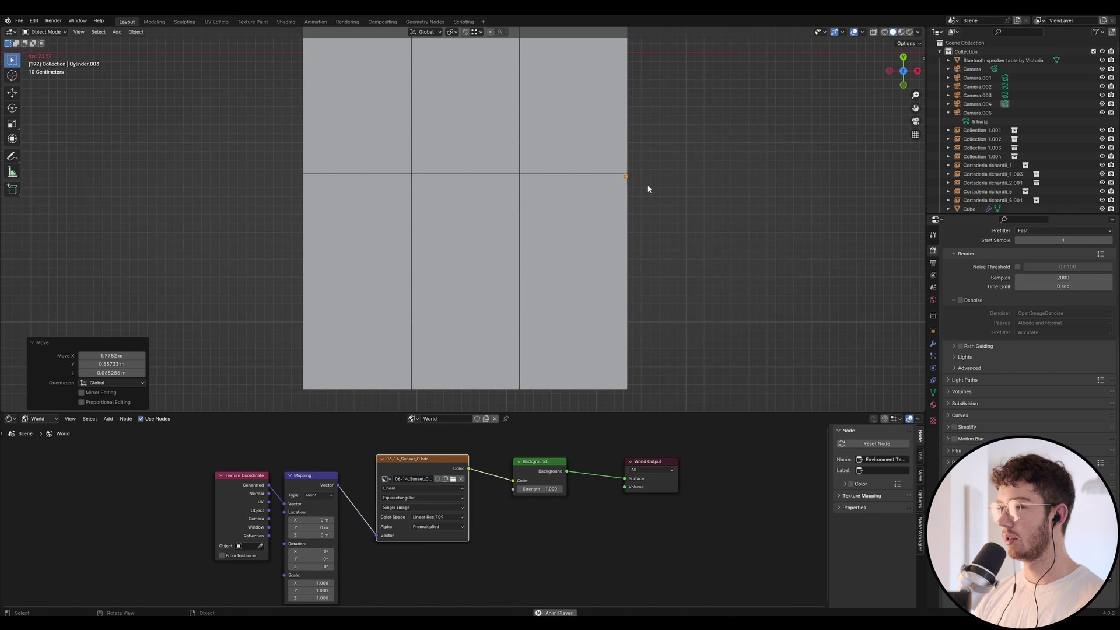
pyautogui.press('g')
pyautogui.press('x')
pyautogui.press('y')
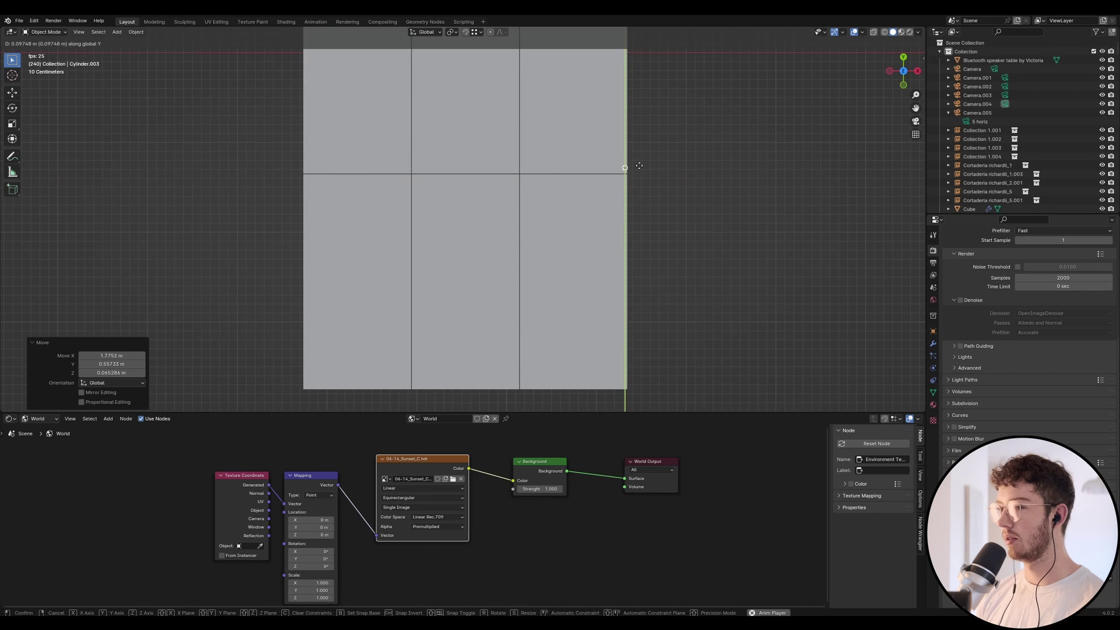
pyautogui.click(648, 193)
# Add an Array modifier to the cylinder and set its relative offset X factor to -22.1.
pyautogui.click(932, 343)
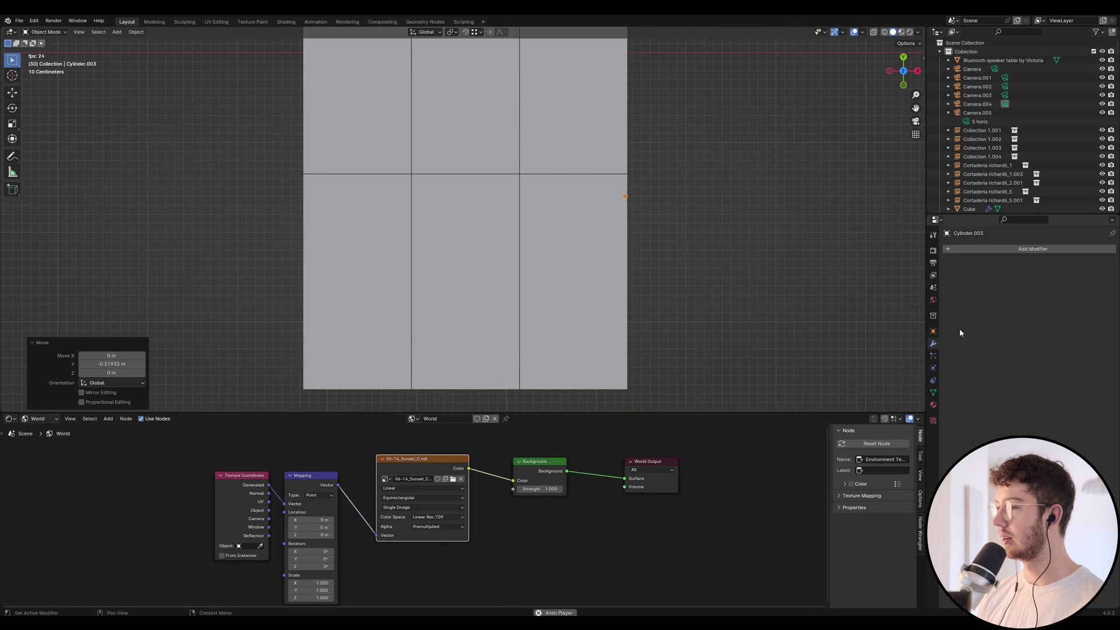
pyautogui.click(991, 249)
pyautogui.moveTo(961, 273)
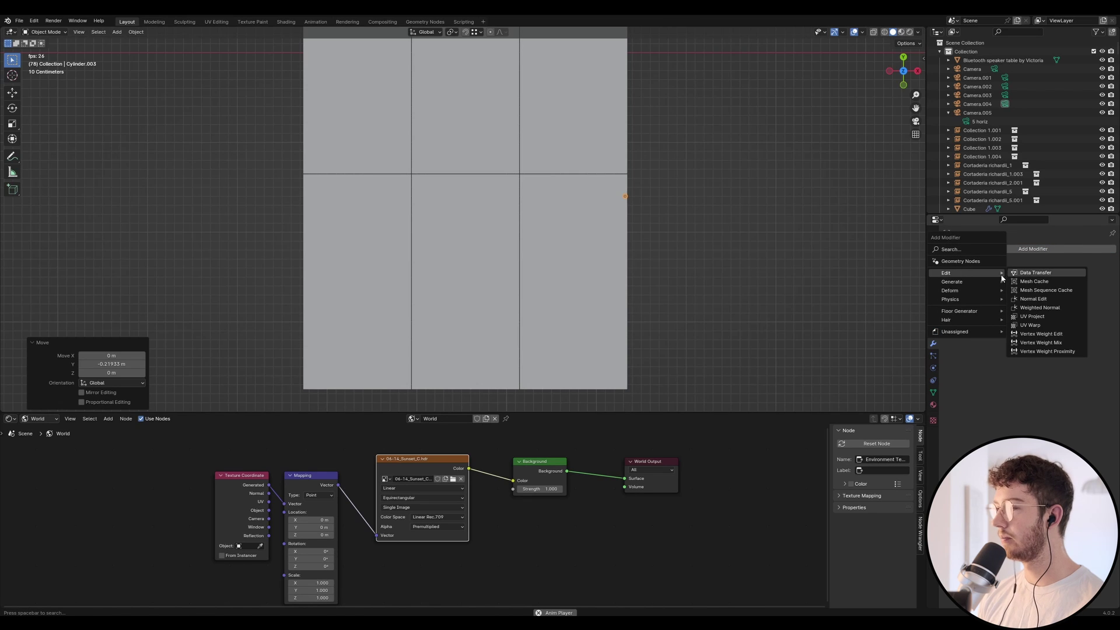
pyautogui.click(967, 255)
pyautogui.write('array')
pyautogui.press('Return')
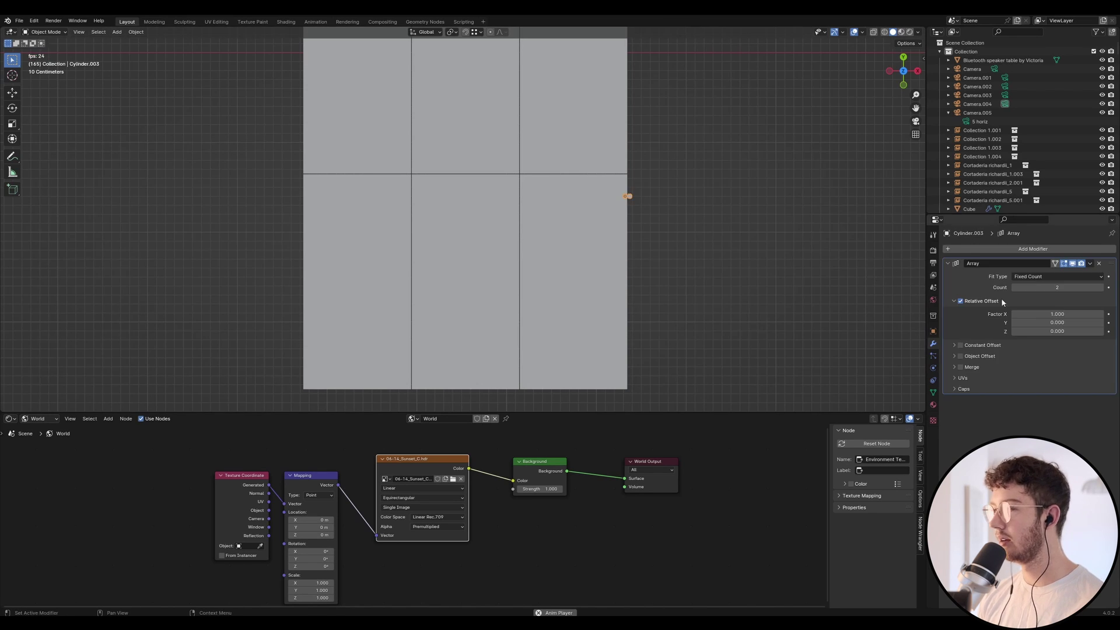
pyautogui.moveTo(1057, 314); pyautogui.dragTo(1003, 314)
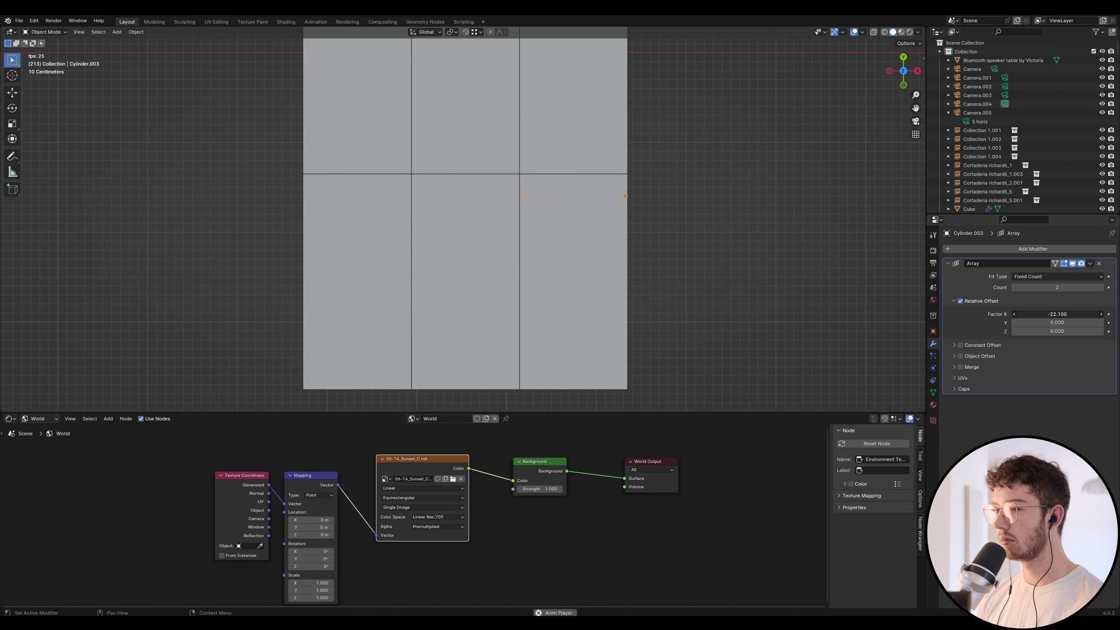
# Set the Array modifier's count to 4 and its relative offset X factor to -23.
pyautogui.click(1101, 288)
pyautogui.click(1101, 288)
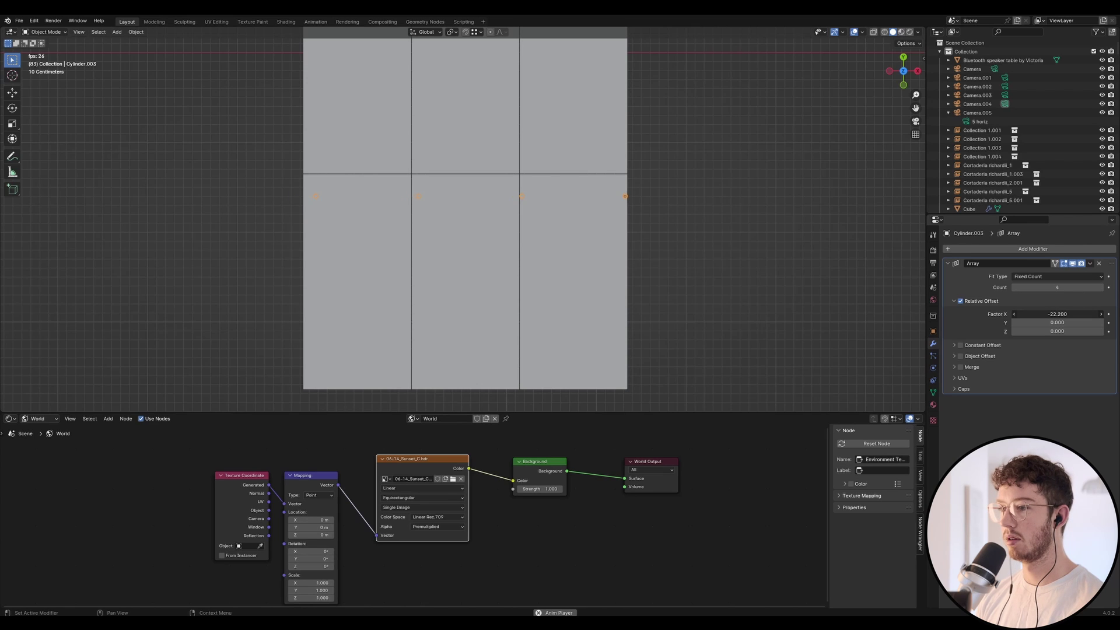
pyautogui.moveTo(1057, 314); pyautogui.dragTo(1072, 314)
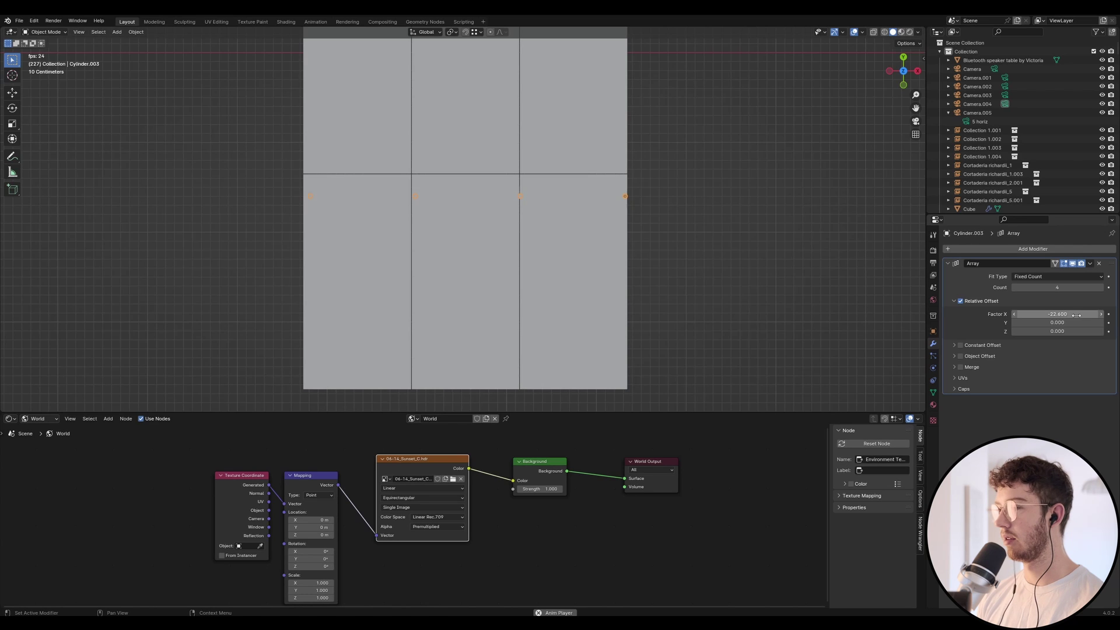
pyautogui.moveTo(1073, 314); pyautogui.dragTo(1108, 313)
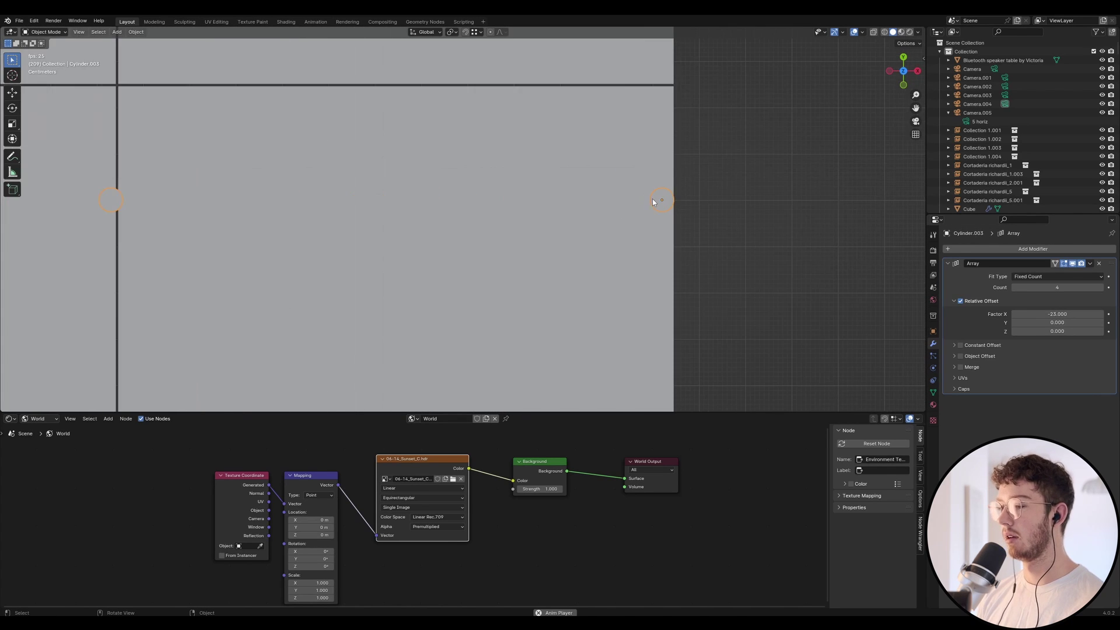
# Move the cylinder about 0.023 m along X onto the ceiling edge and set the array's X factor to -23.2.
pyautogui.press('g')
pyautogui.press('x')
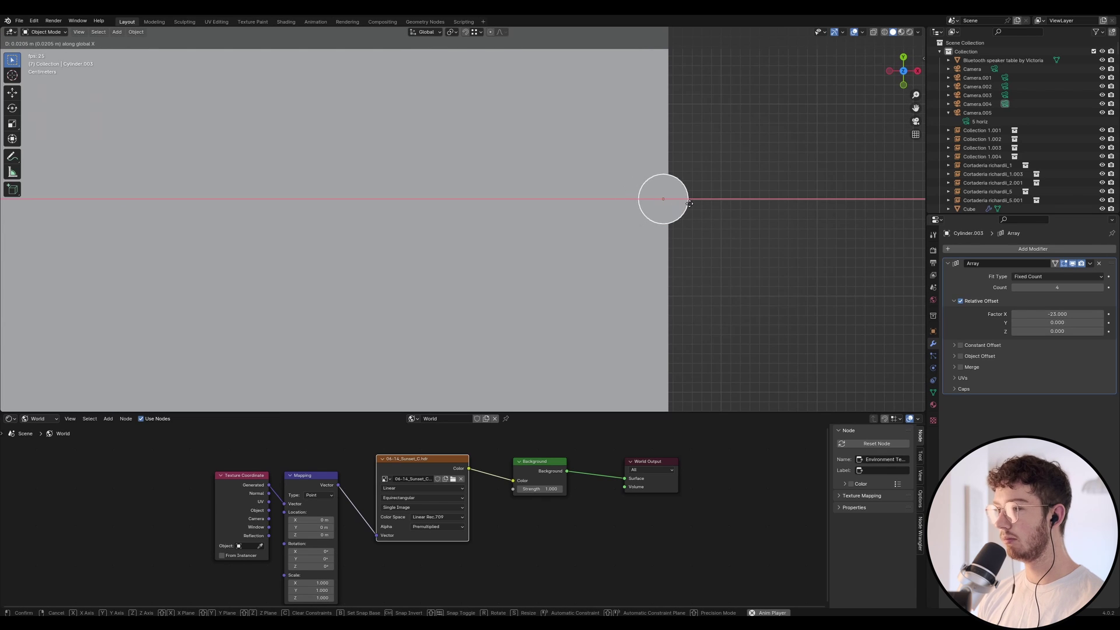
pyautogui.click(693, 203)
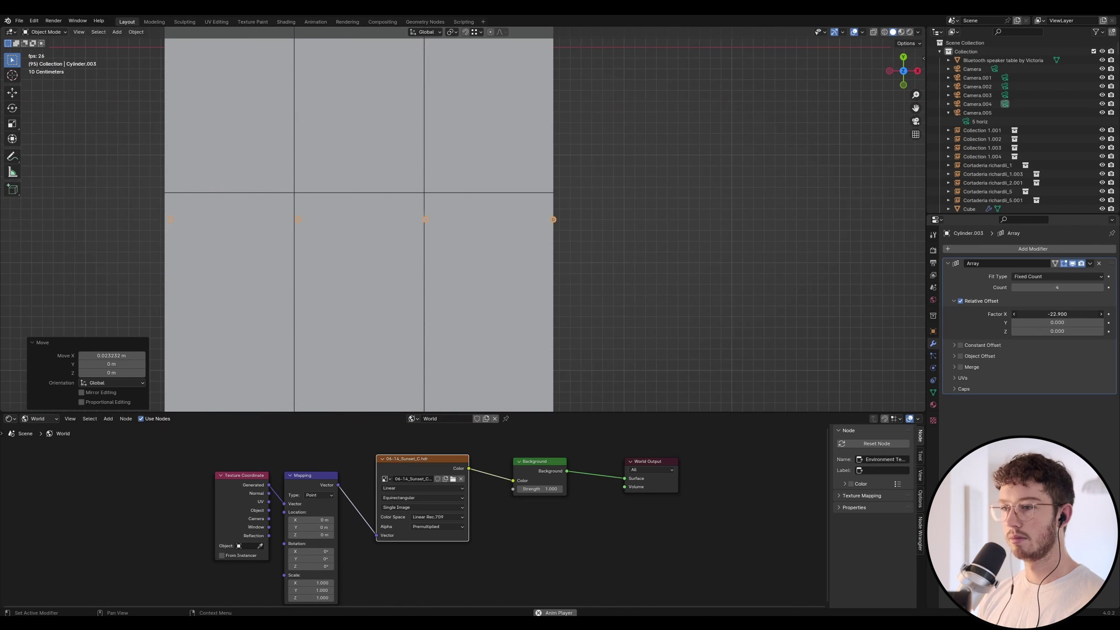
pyautogui.moveTo(1056, 314); pyautogui.dragTo(1050, 314)
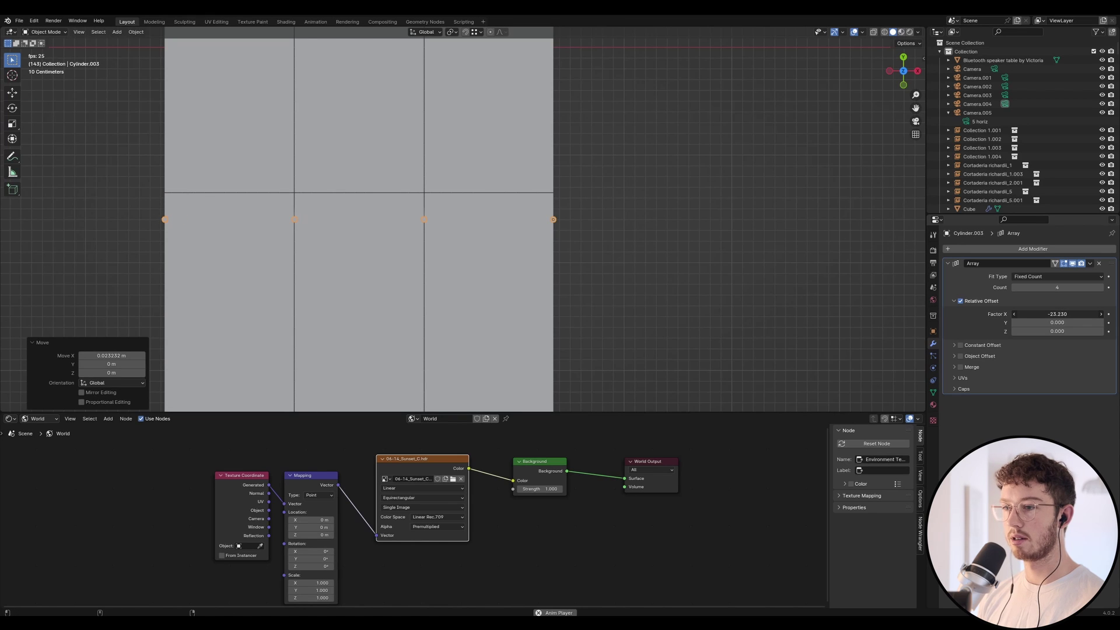
pyautogui.press('s')
pyautogui.press('x')
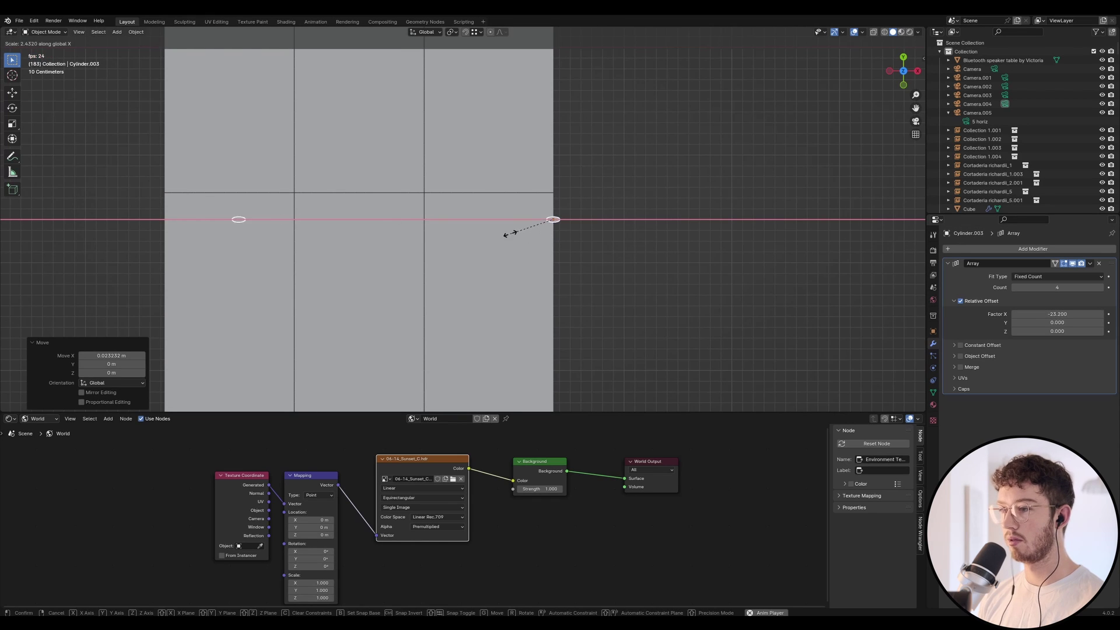
pyautogui.press('Escape')
# Move the cylinder about -0.63 m along X to the middle of its ceiling panel and reduce the array count to 3.
pyautogui.press('g')
pyautogui.press('x')
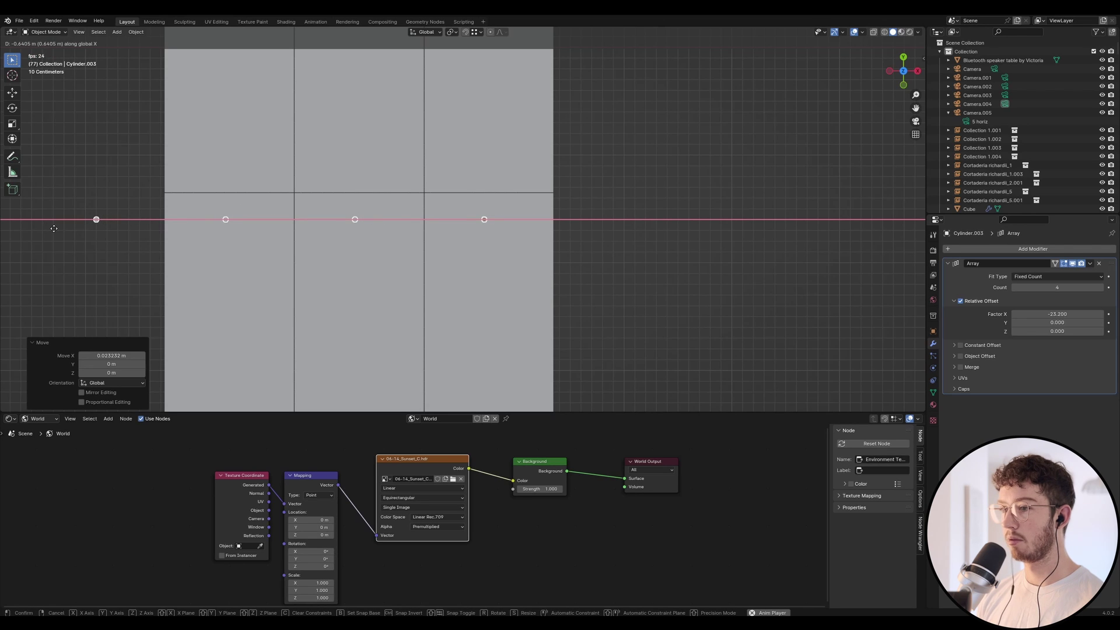
pyautogui.click(197, 240)
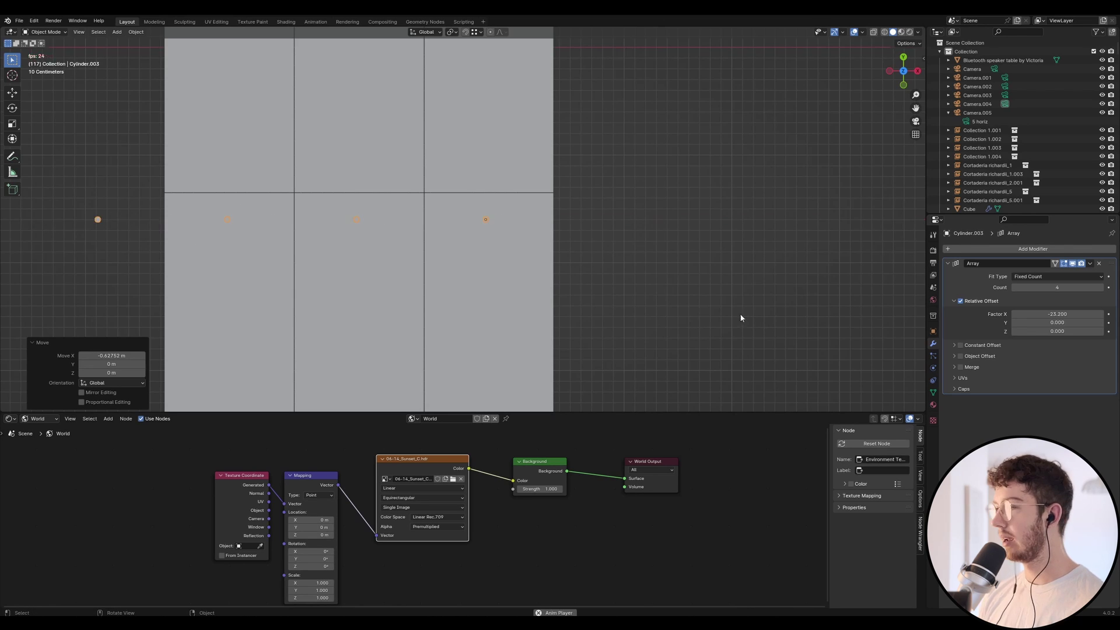
pyautogui.click(1014, 288)
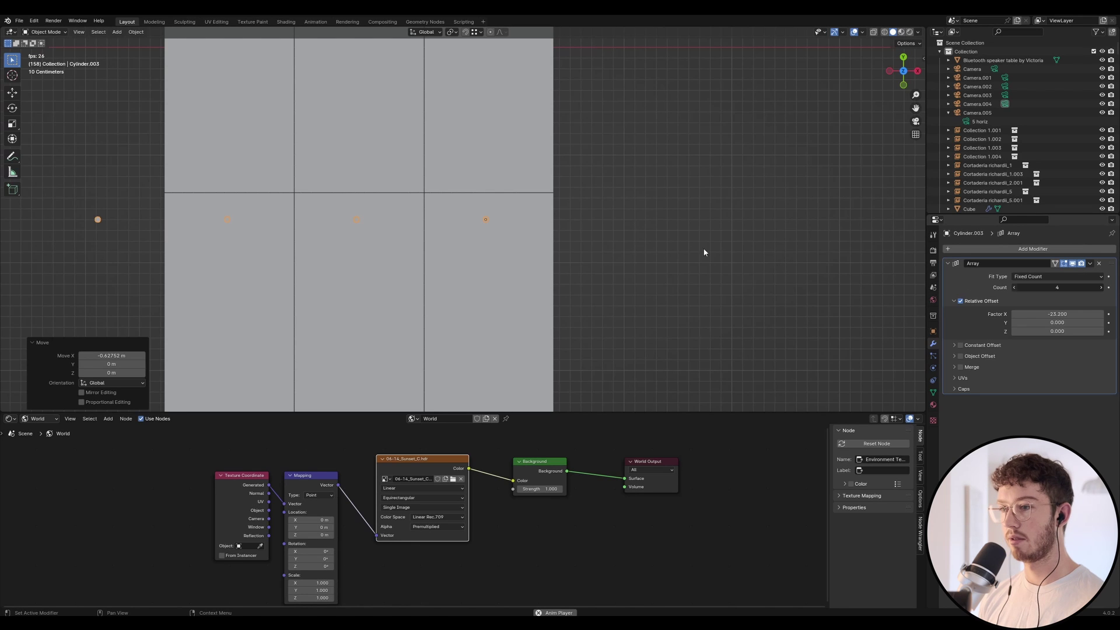
# Move the row of three spotlights about -0.26 m along Y, away from the cross seam.
pyautogui.scroll(-5, 593, 222)
pyautogui.scroll(3, 480, 194)
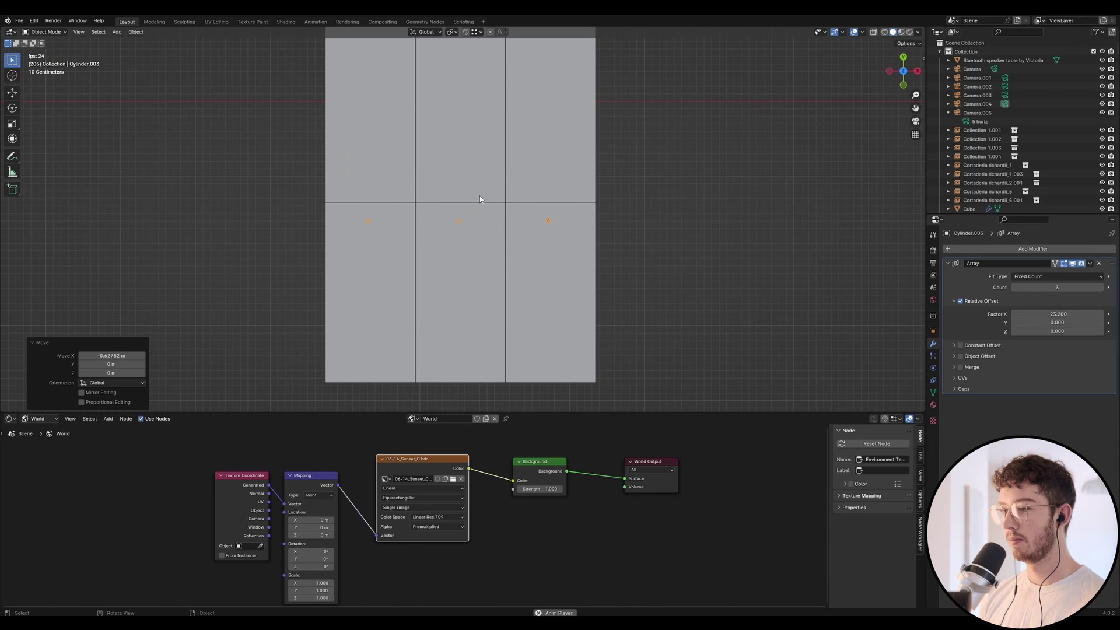
pyautogui.press('x')
pyautogui.press('Escape')
pyautogui.press('g')
pyautogui.press('y')
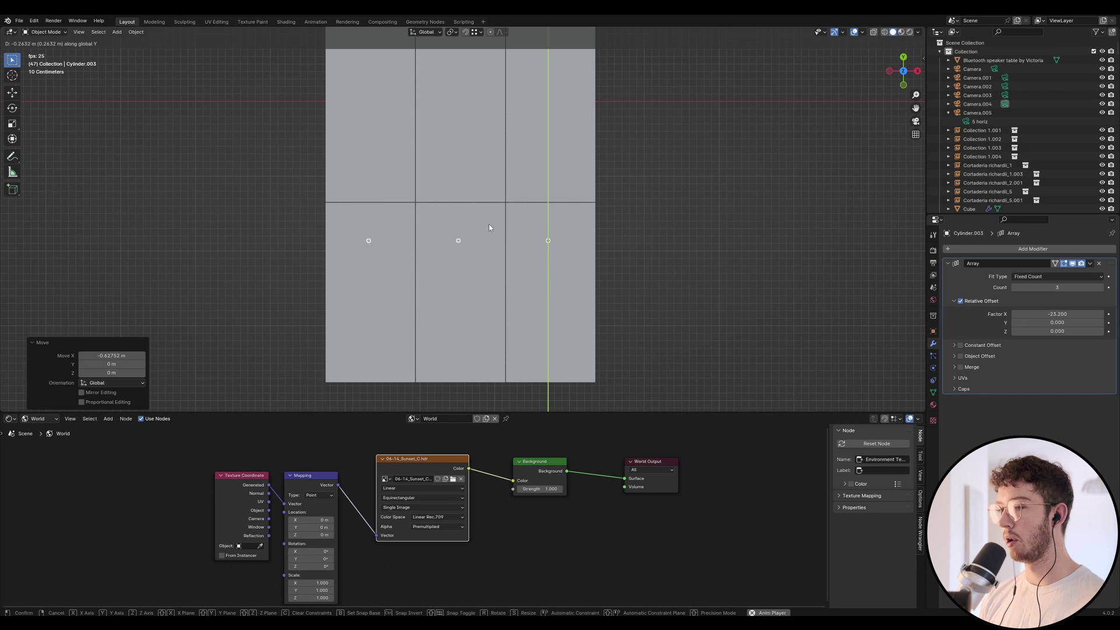
pyautogui.click(488, 227)
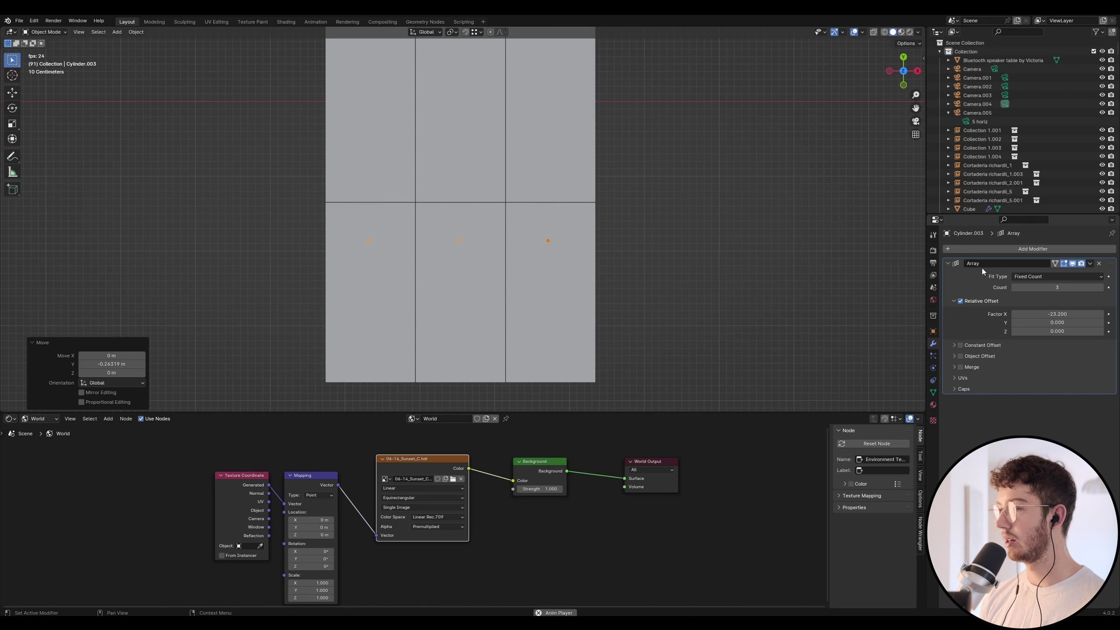
# Add a second Array modifier to the cylinder and offset its copies along Y to form a second row of spotlights.
pyautogui.click(1029, 250)
pyautogui.write('array')
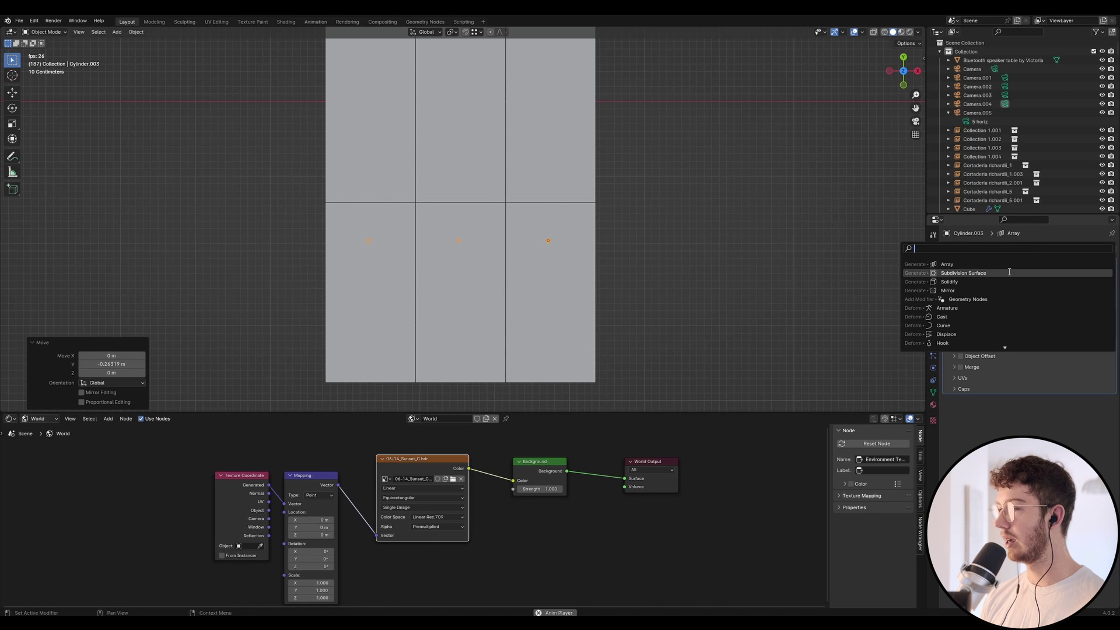
pyautogui.click(1007, 262)
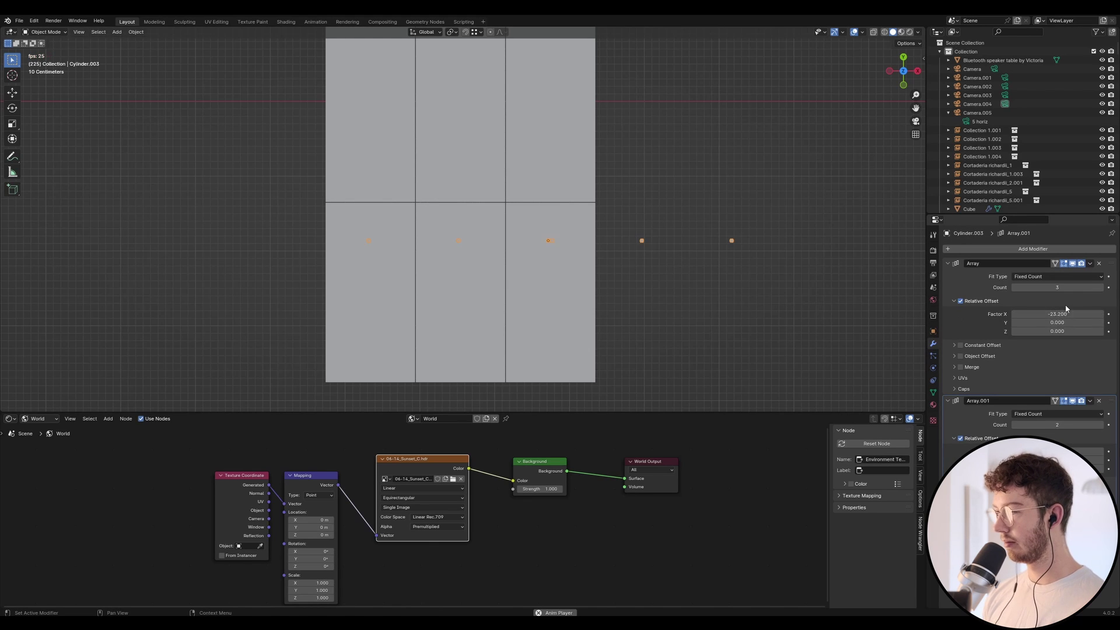
pyautogui.click(1086, 452)
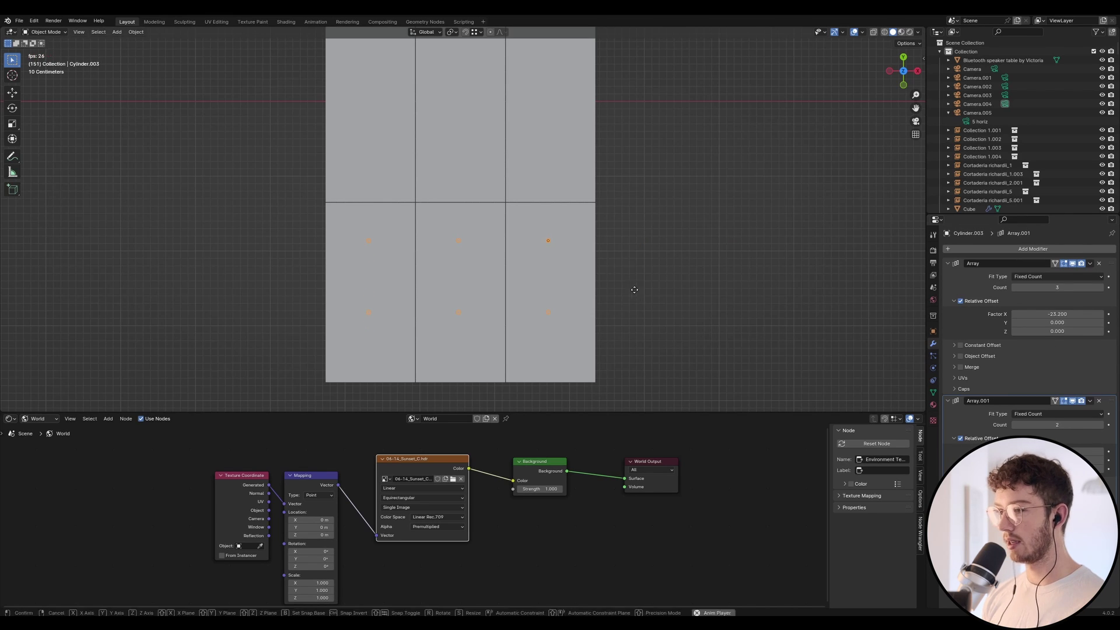
# Shift the two rows of spotlights about -0.17 m along Y within the lower ceiling panels.
pyautogui.press('g')
pyautogui.press('y')
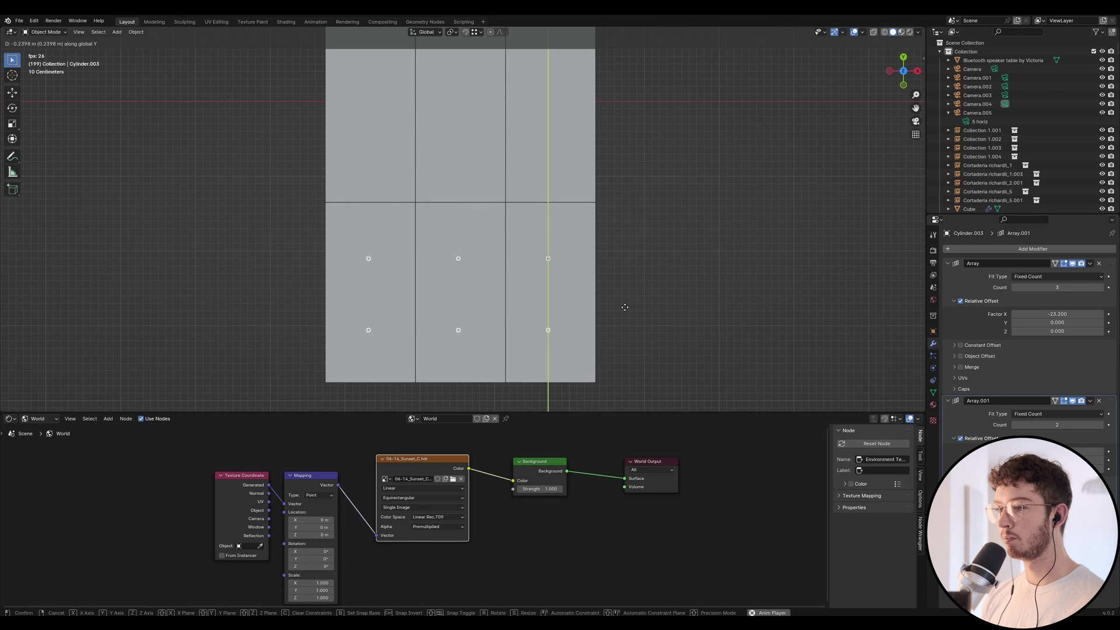
pyautogui.click(628, 303)
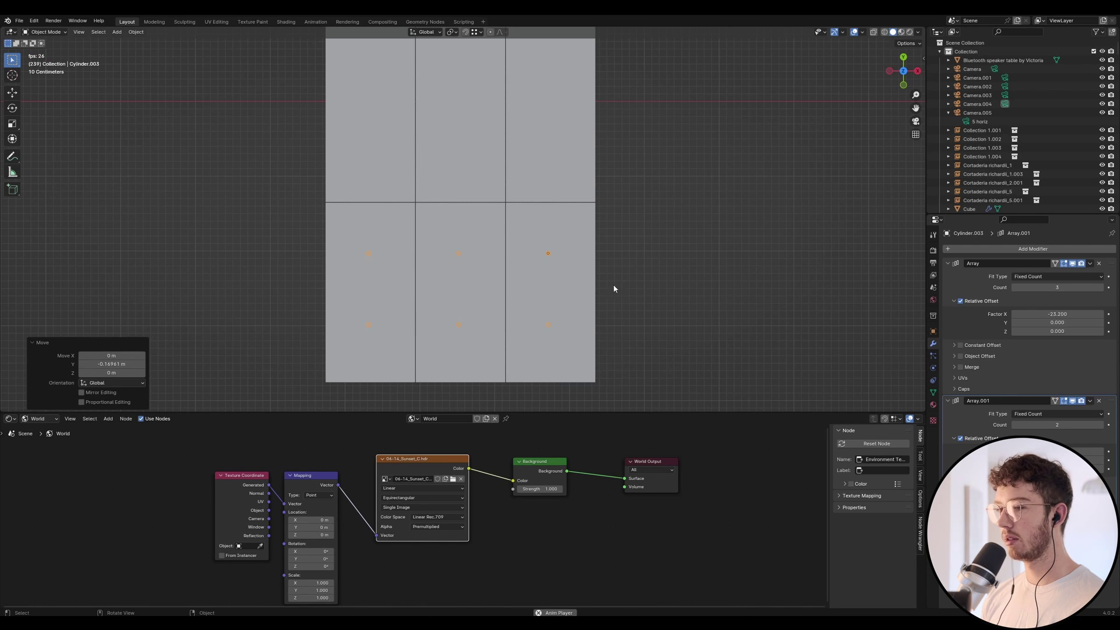
# Move the spotlights about 2.32 m along Y so the first row sits near the far end of the ceiling.
pyautogui.scroll(-5, 583, 274)
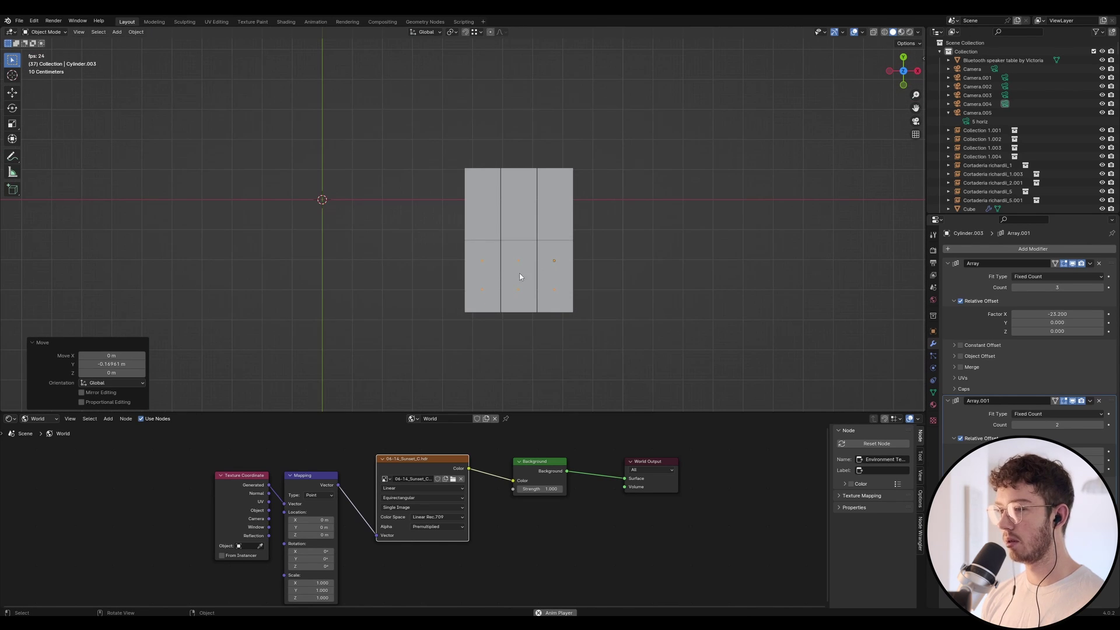
pyautogui.scroll(1, 518, 271)
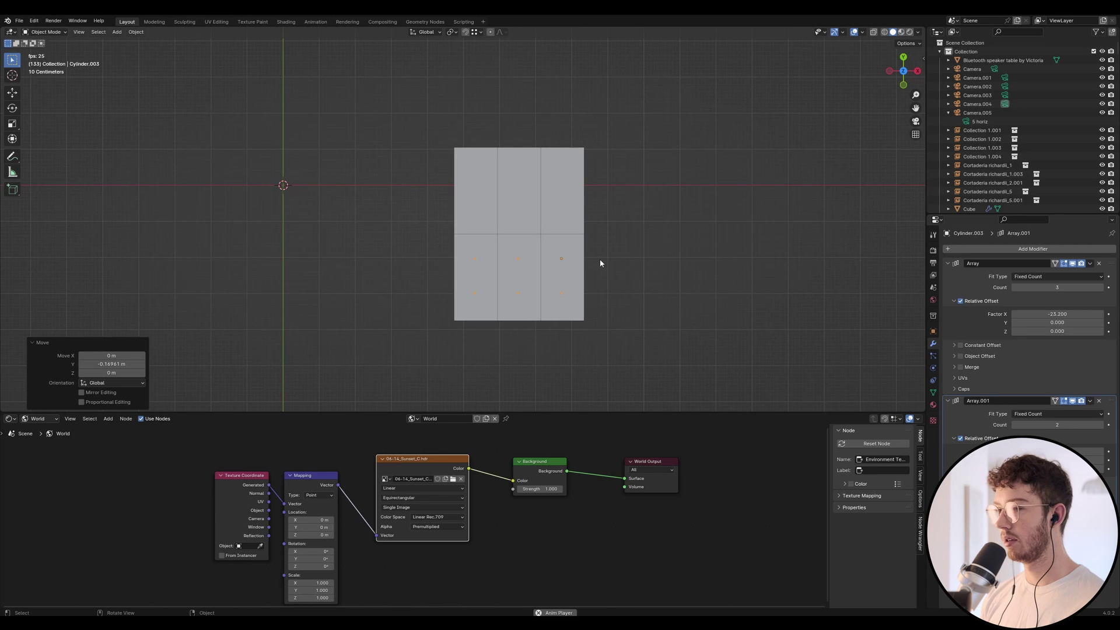
pyautogui.press('g')
pyautogui.press('y')
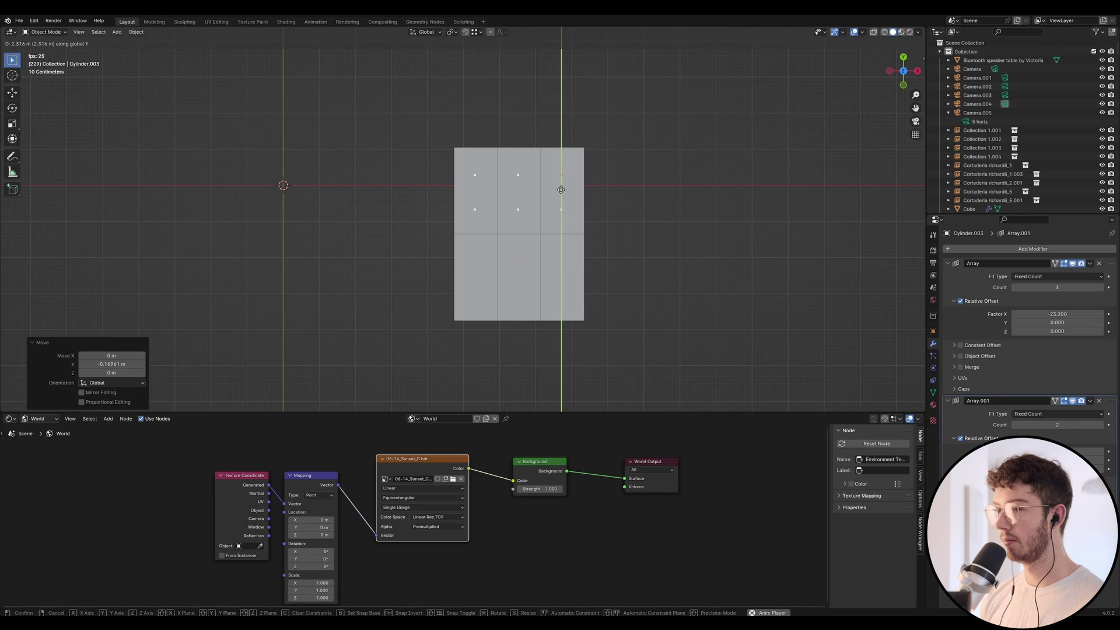
pyautogui.click(560, 189)
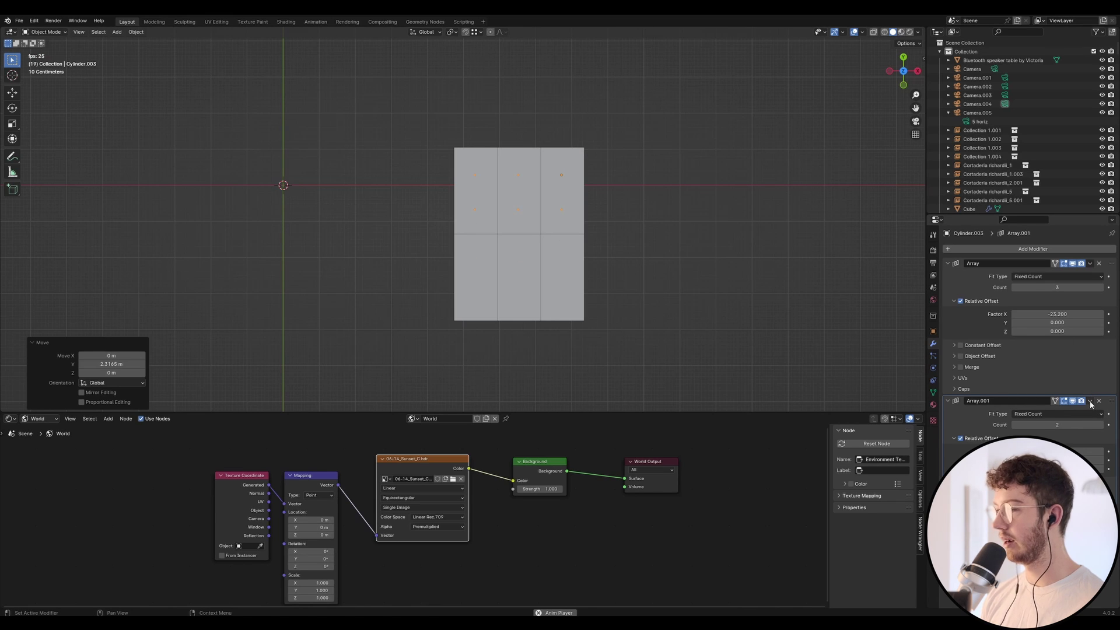
# Set the count of the second Array modifier to 4.
pyautogui.rightClick(1102, 424)
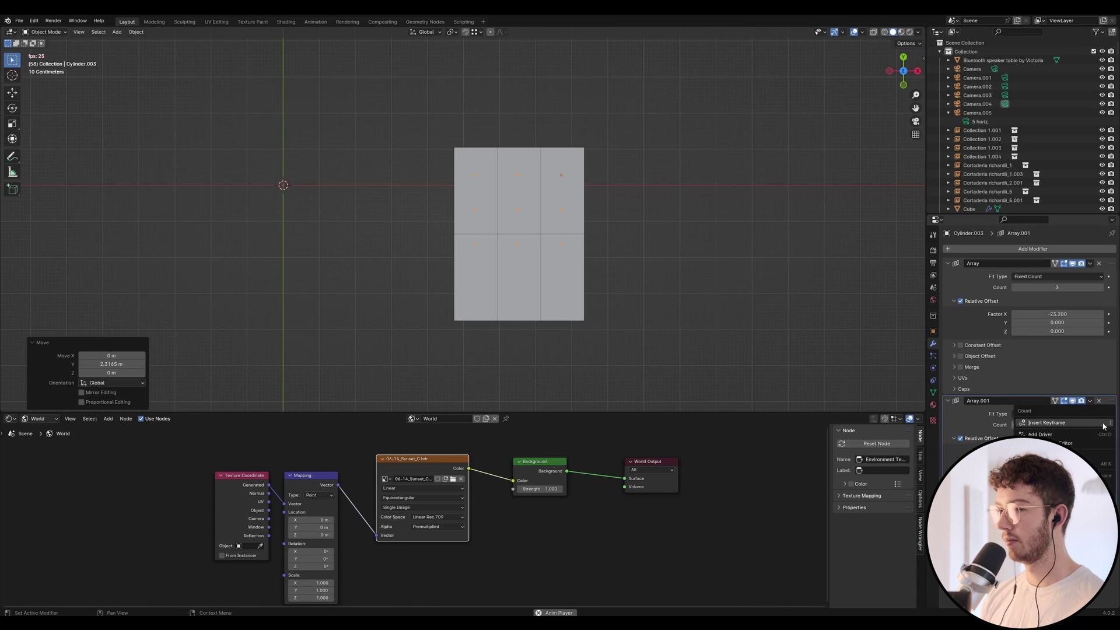
pyautogui.click(1103, 423)
pyautogui.press('Escape')
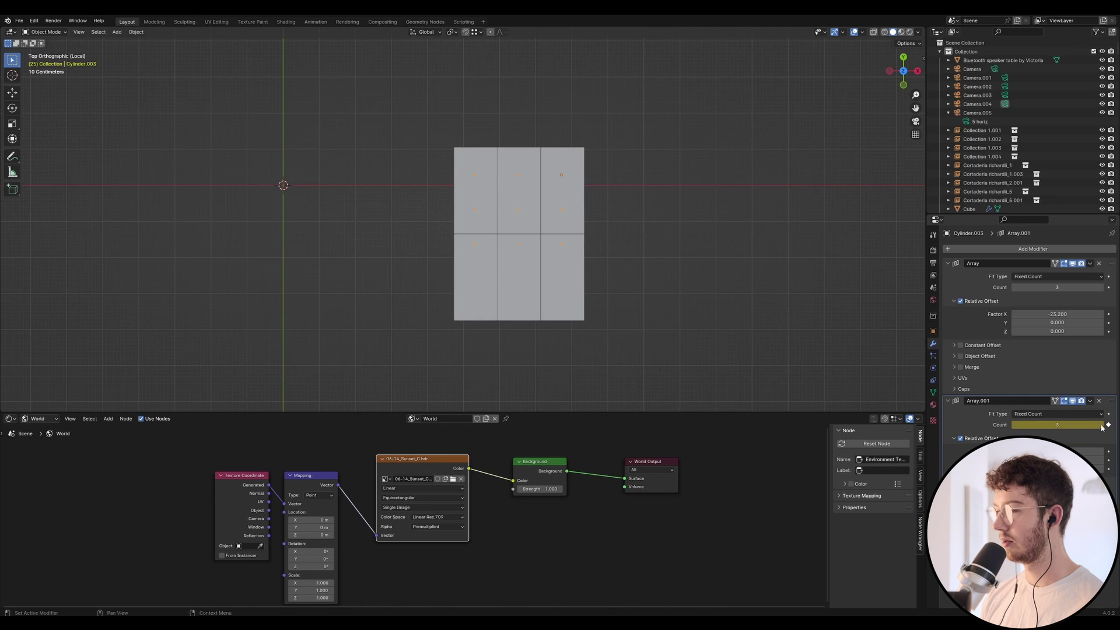
pyautogui.click(1107, 427)
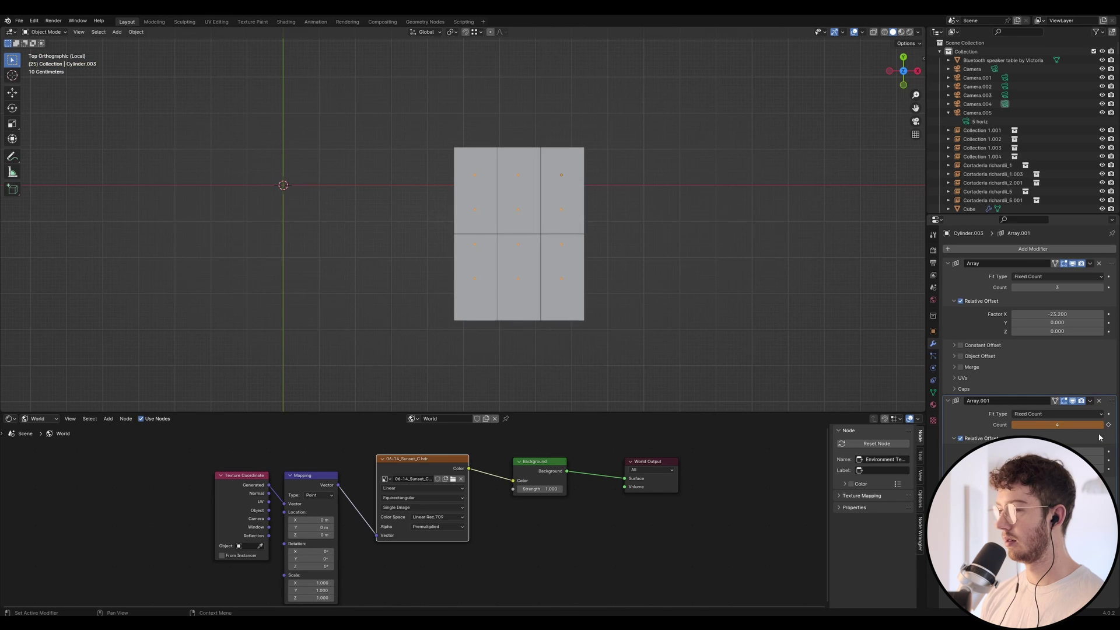
pyautogui.rightClick(1108, 427)
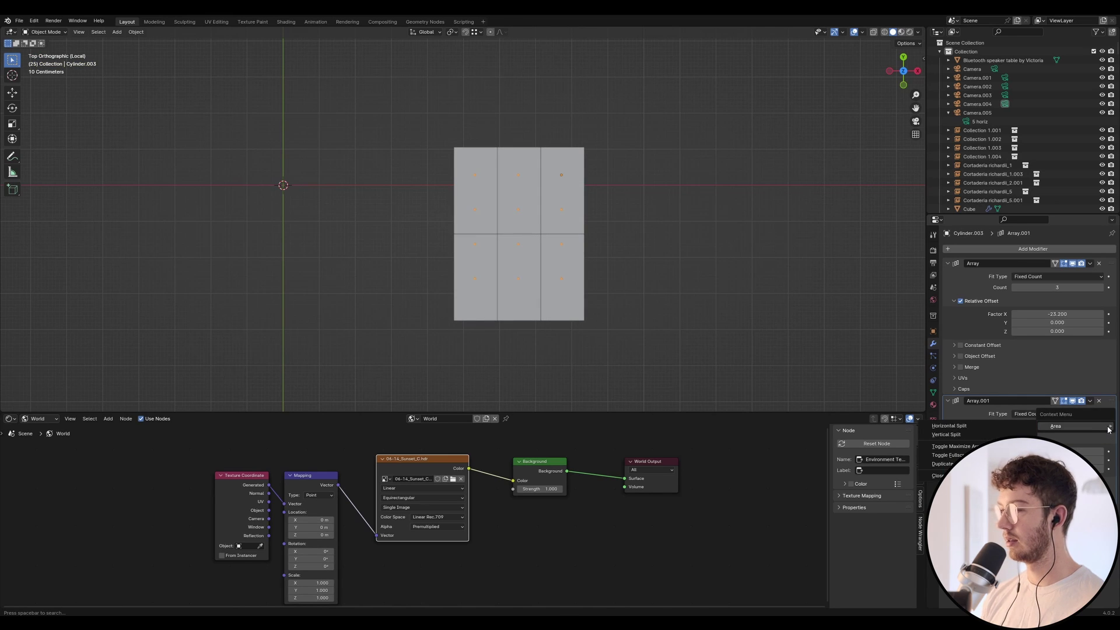
pyautogui.press('Escape')
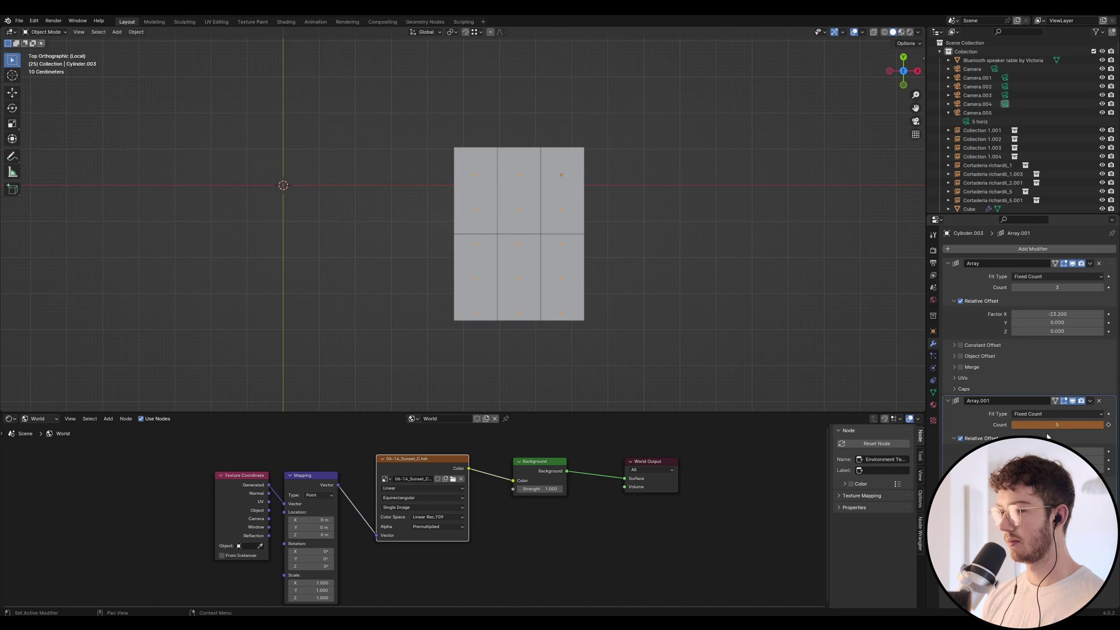
pyautogui.moveTo(1017, 425); pyautogui.dragTo(1021, 424)
pyautogui.click(1016, 424)
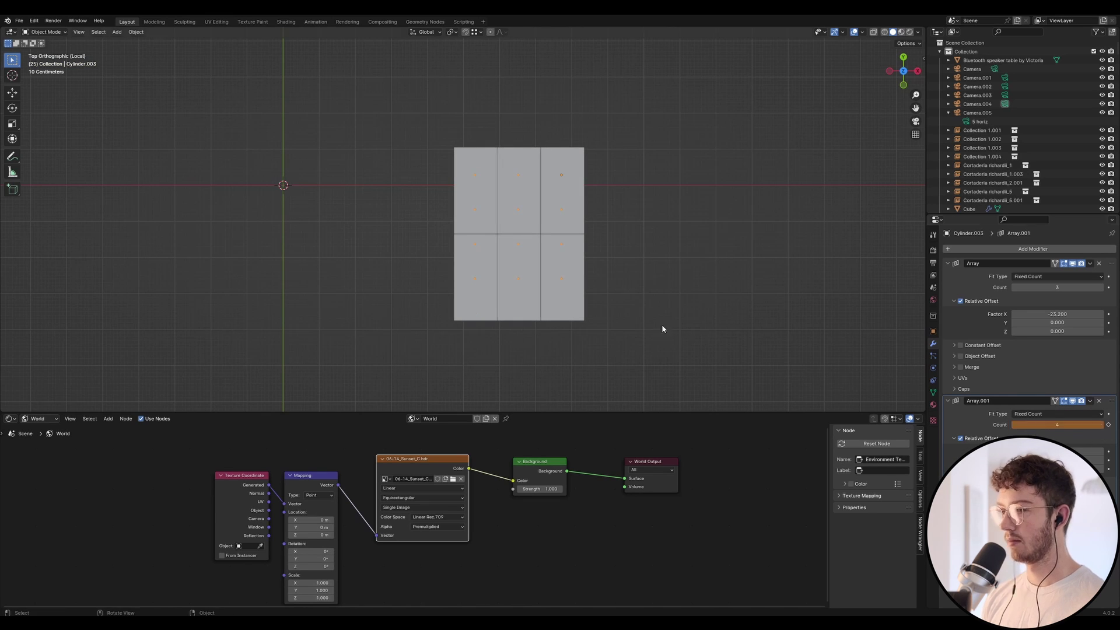
# Reposition the cylinder along Y and widen the second array's spacing to spread the four rows over the ceiling's length.
pyautogui.press('g')
pyautogui.press('y')
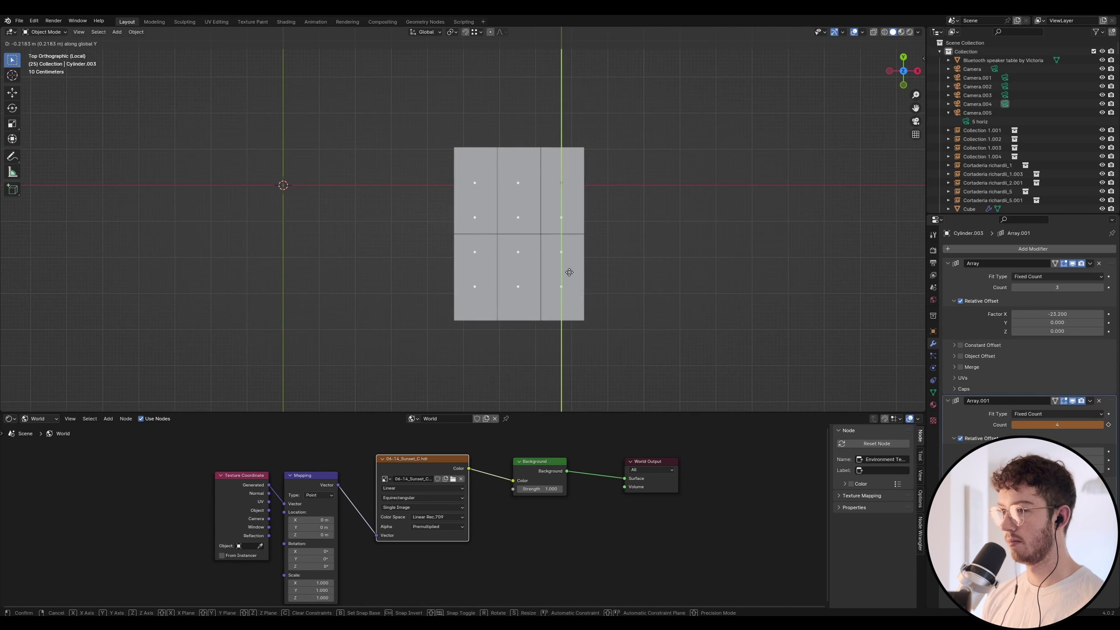
pyautogui.press('-')
pyautogui.press('Return')
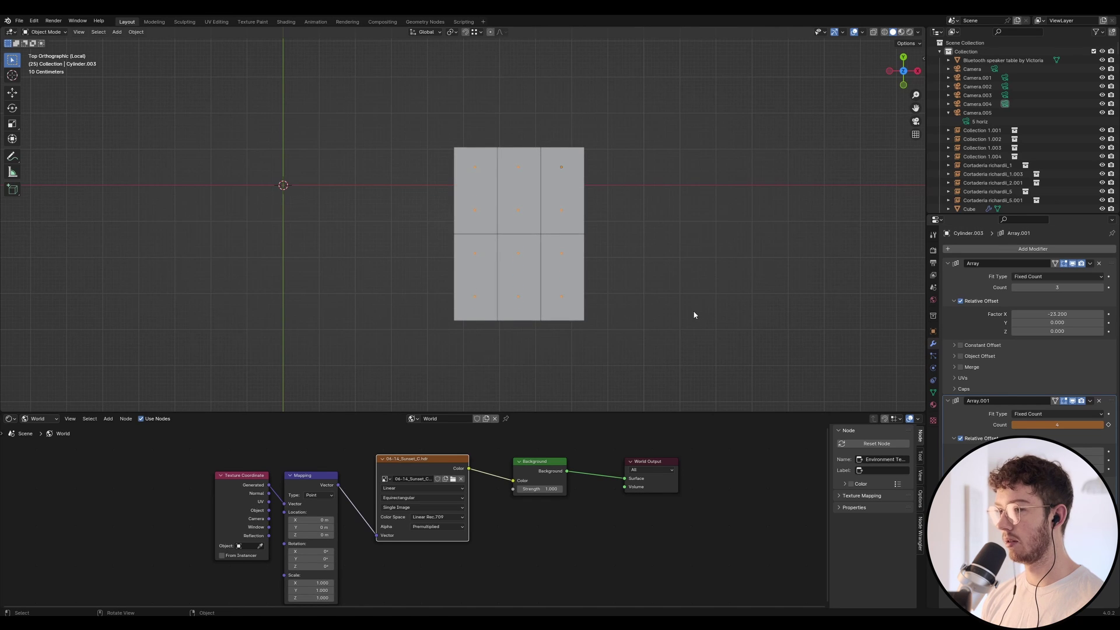
# Fine-tune the spotlight grid along Y, moving it about -0.097 m and back about 0.024 m to center it on the ceiling.
pyautogui.press('g')
pyautogui.press('y')
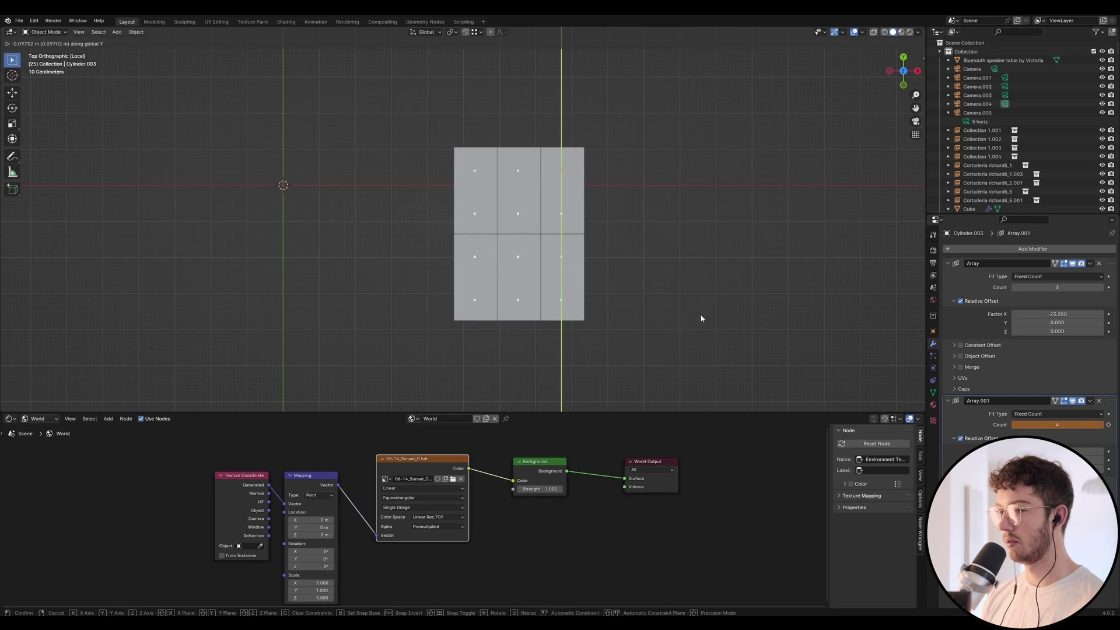
pyautogui.click(701, 318)
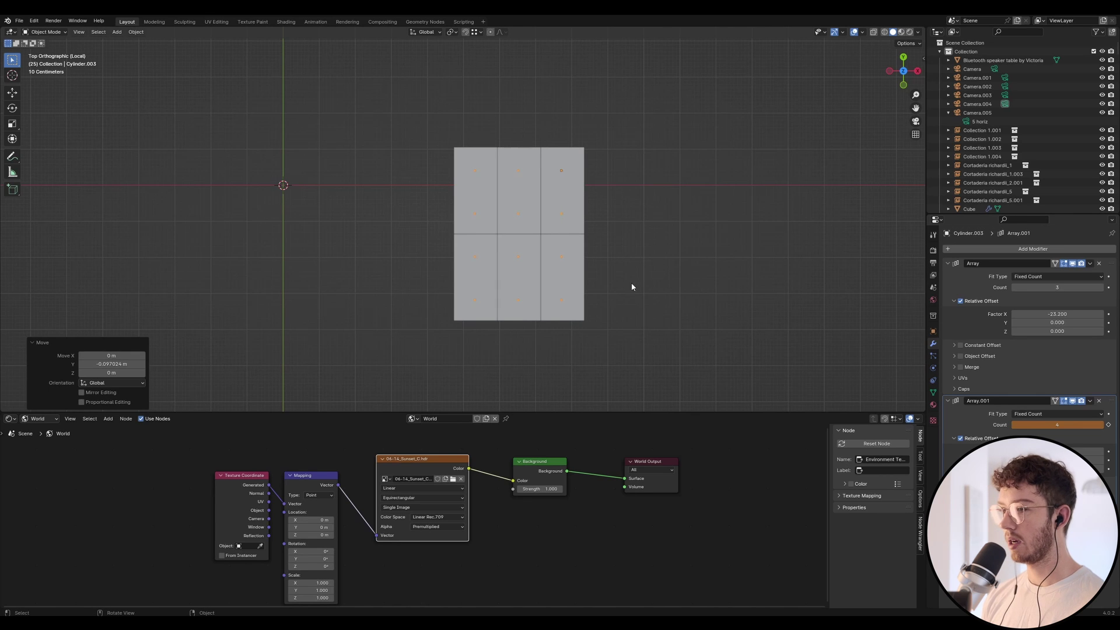
pyautogui.press('g')
pyautogui.press('y')
pyautogui.click(595, 277)
# Lower the spotlights along Z so that they hang beneath the ceiling panels with only their tops above the surface.
pyautogui.moveTo(595, 277); pyautogui.dragTo(636, 222, button='middle')
pyautogui.scroll(5, 687, 257)
pyautogui.scroll(-1, 639, 267)
pyautogui.moveTo(639, 267); pyautogui.dragTo(639, 260, button='middle')
pyautogui.press('g')
pyautogui.press('z')
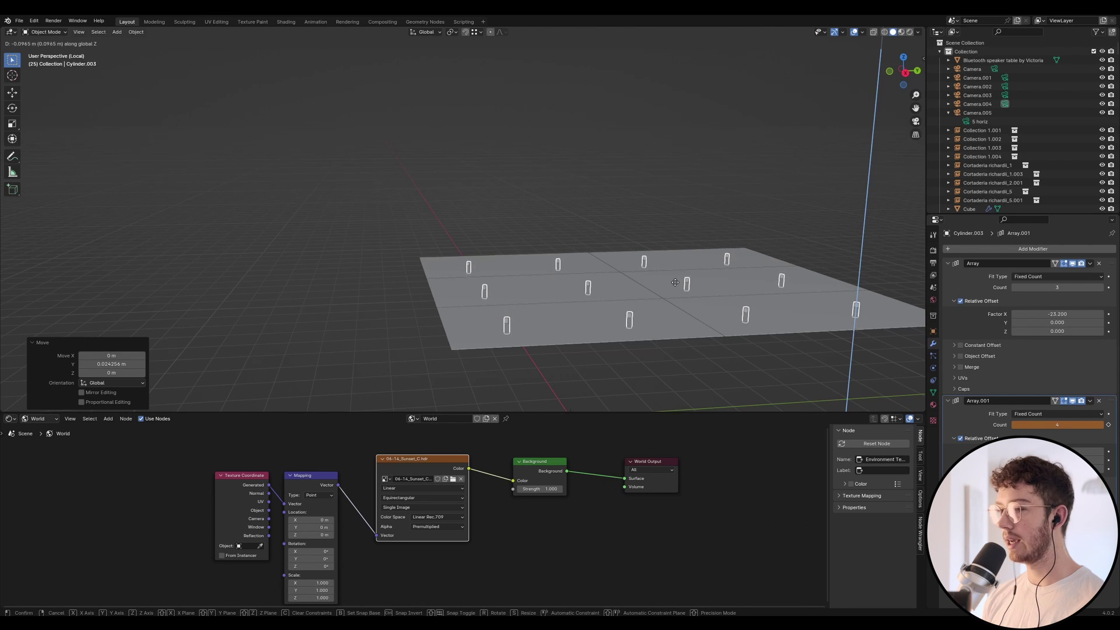
pyautogui.click(584, 325)
# Select a ceiling panel and leave the isolated view to show the spotlights inside the full house interior.
pyautogui.click(569, 304)
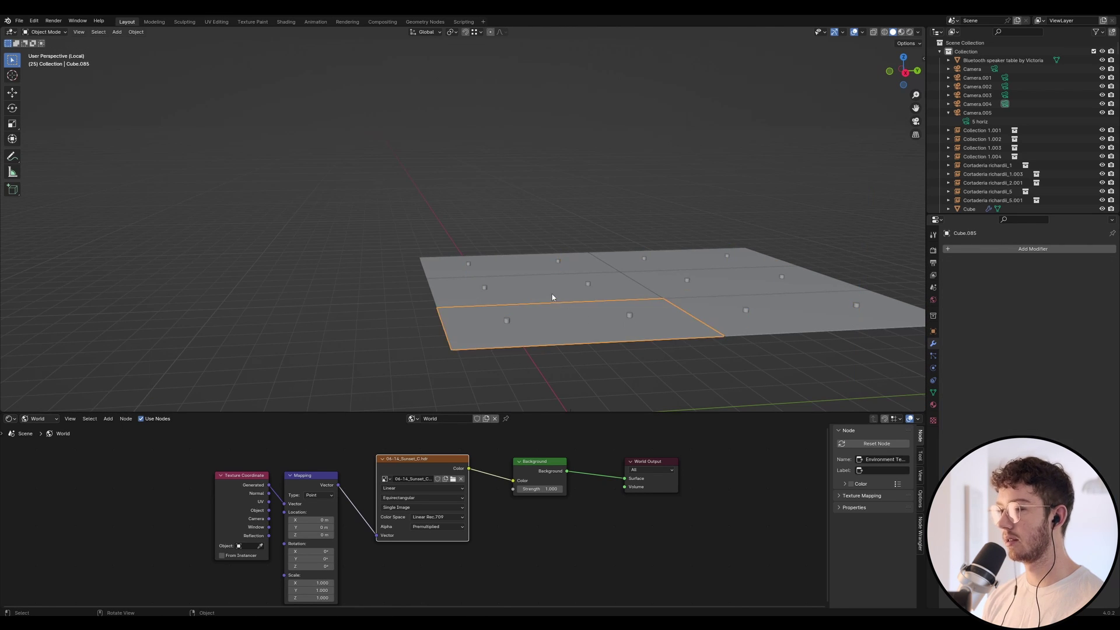
pyautogui.click(526, 281)
pyautogui.click(526, 272)
pyautogui.click(607, 336)
pyautogui.press('KP_Divide')
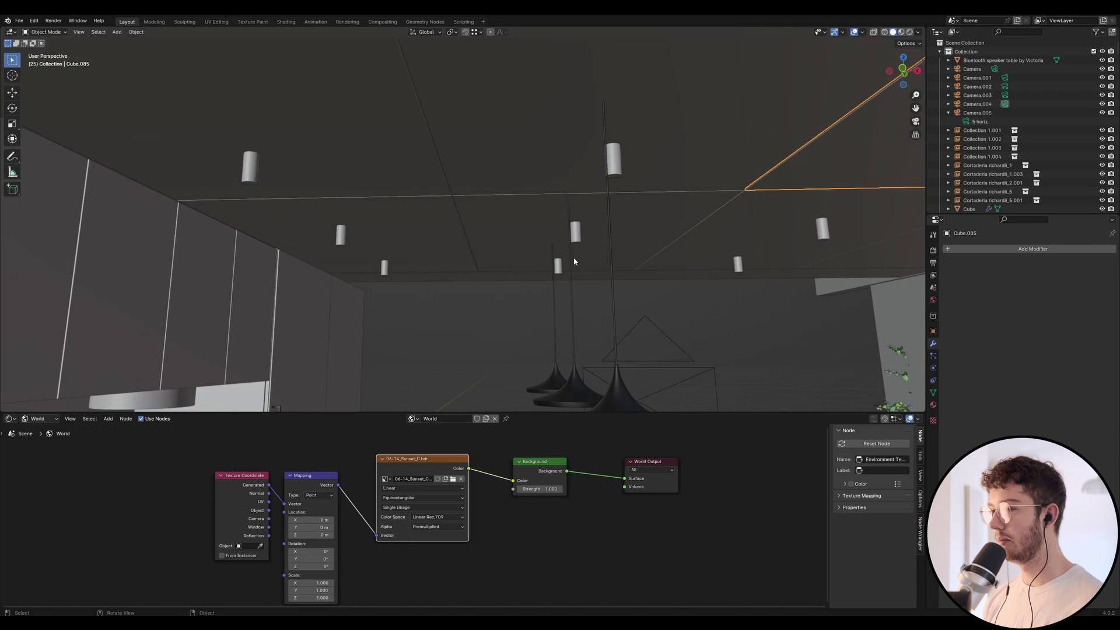
# Add a Boolean modifier in Difference mode to the kitchen-side ceiling panel, with the spotlight cylinder as the cutter object.
pyautogui.click(440, 194)
pyautogui.click(1019, 250)
pyautogui.moveTo(990, 275)
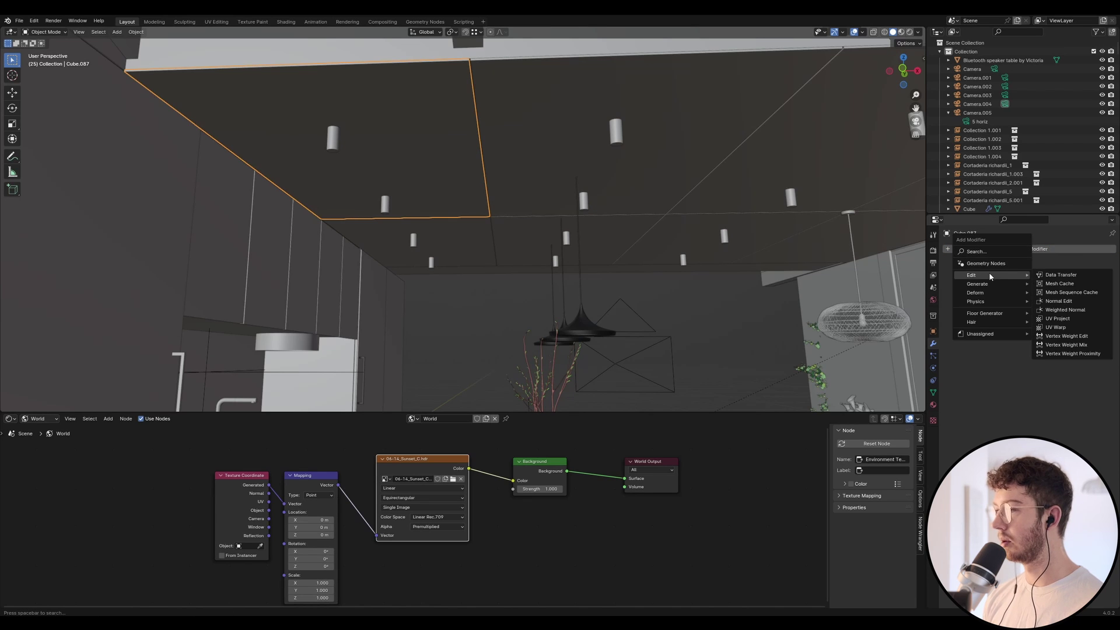
pyautogui.click(1006, 252)
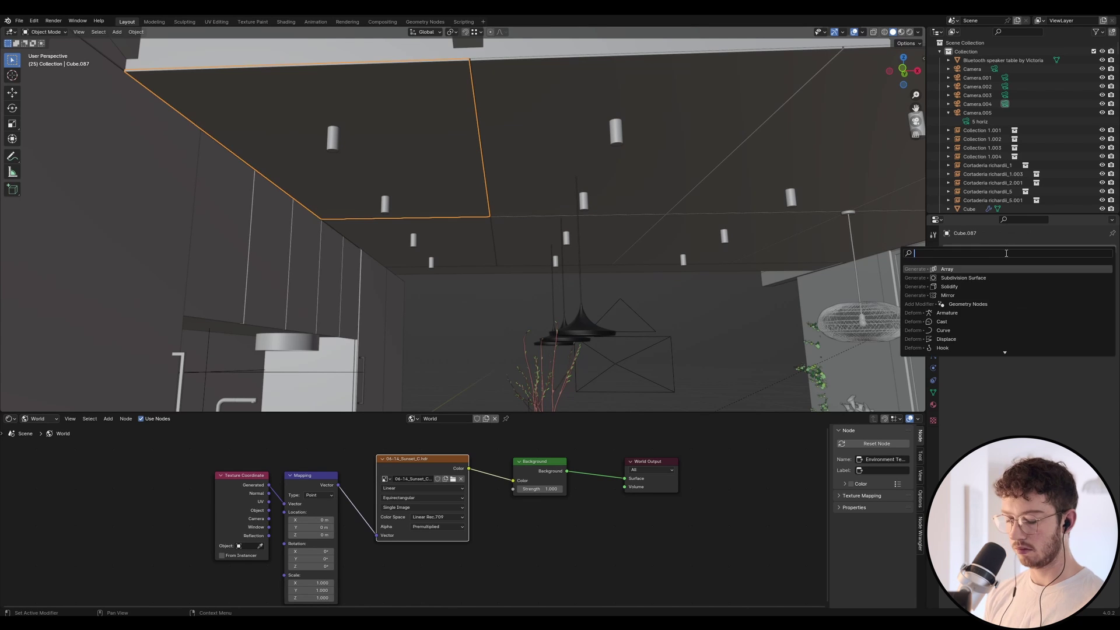
pyautogui.write('bool')
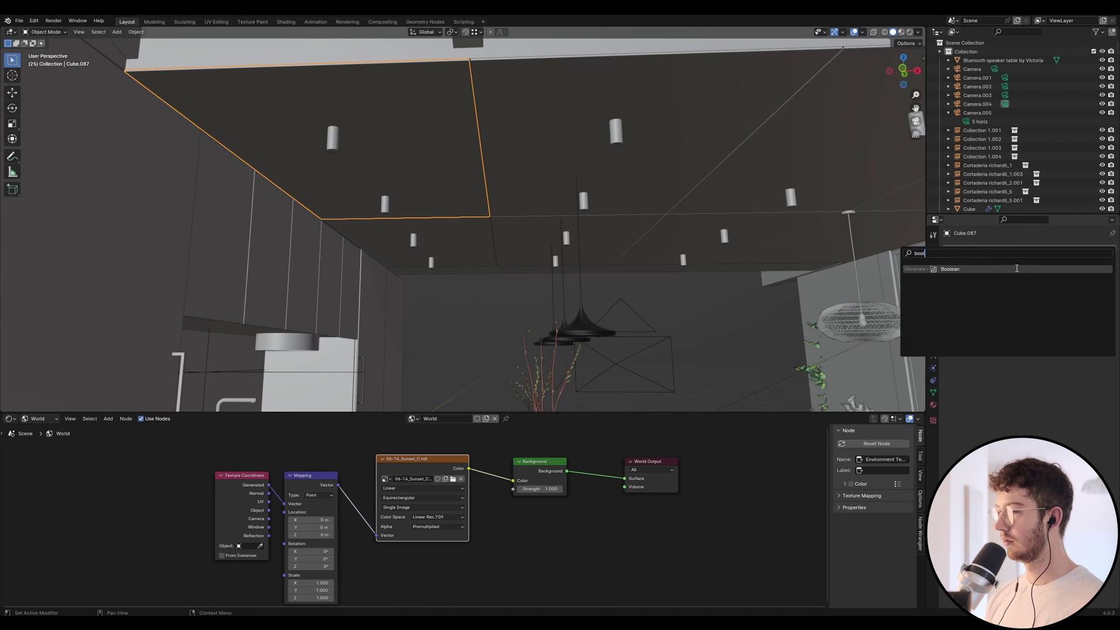
pyautogui.click(1015, 268)
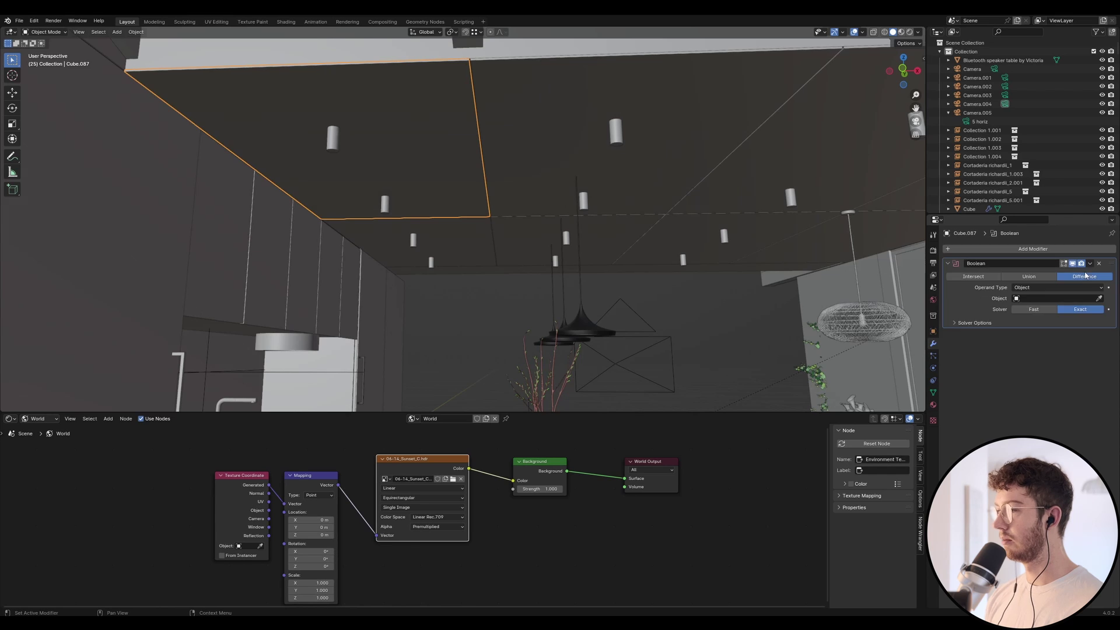
pyautogui.click(1099, 299)
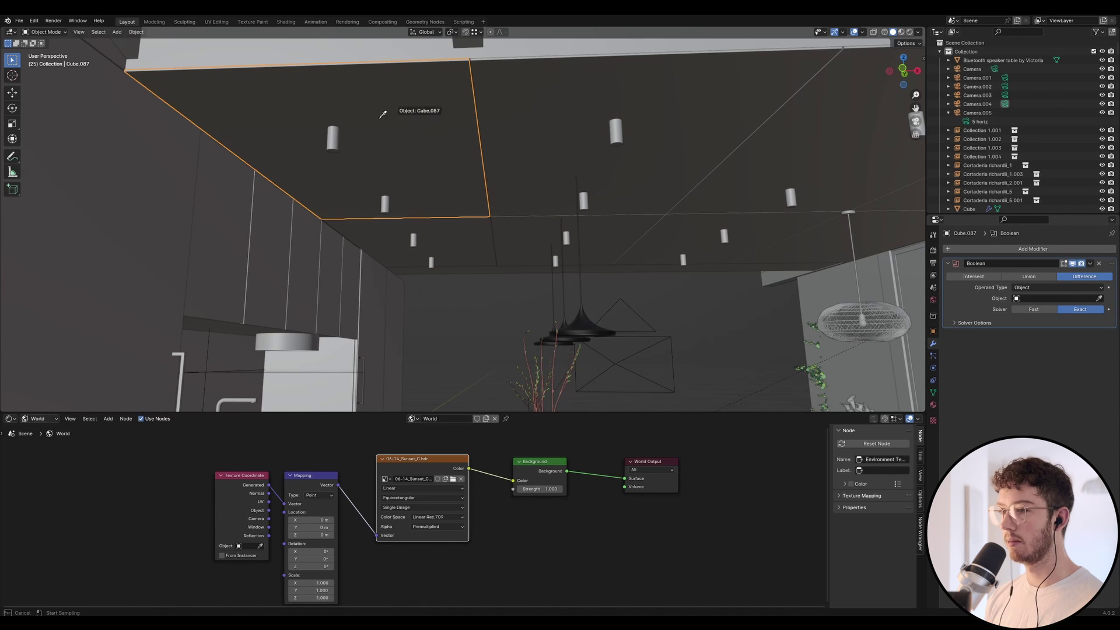
pyautogui.click(333, 148)
# Set the spotlight cylinder's viewport display to bounds so that the array no longer covers the holes it cuts.
pyautogui.click(333, 143)
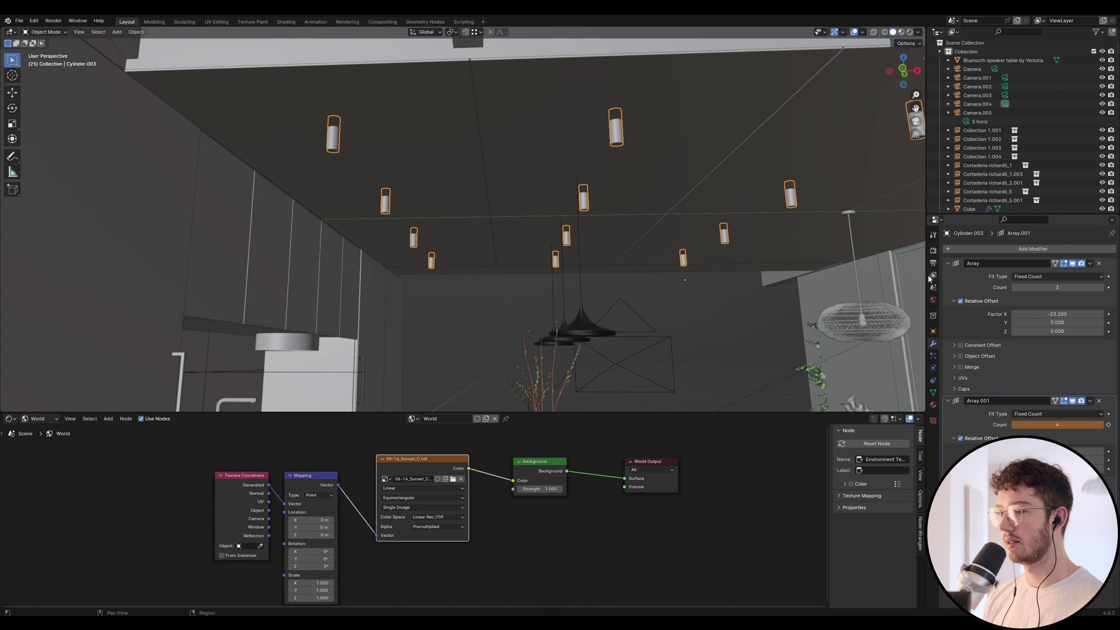
pyautogui.click(933, 332)
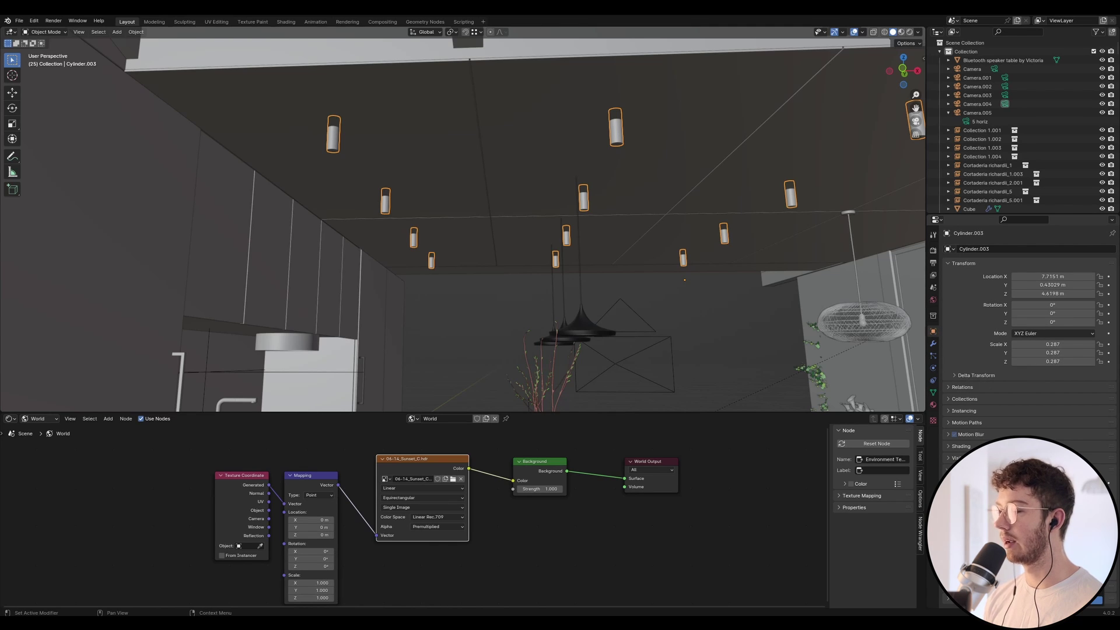
pyautogui.hotkey('ctrl', 'z')
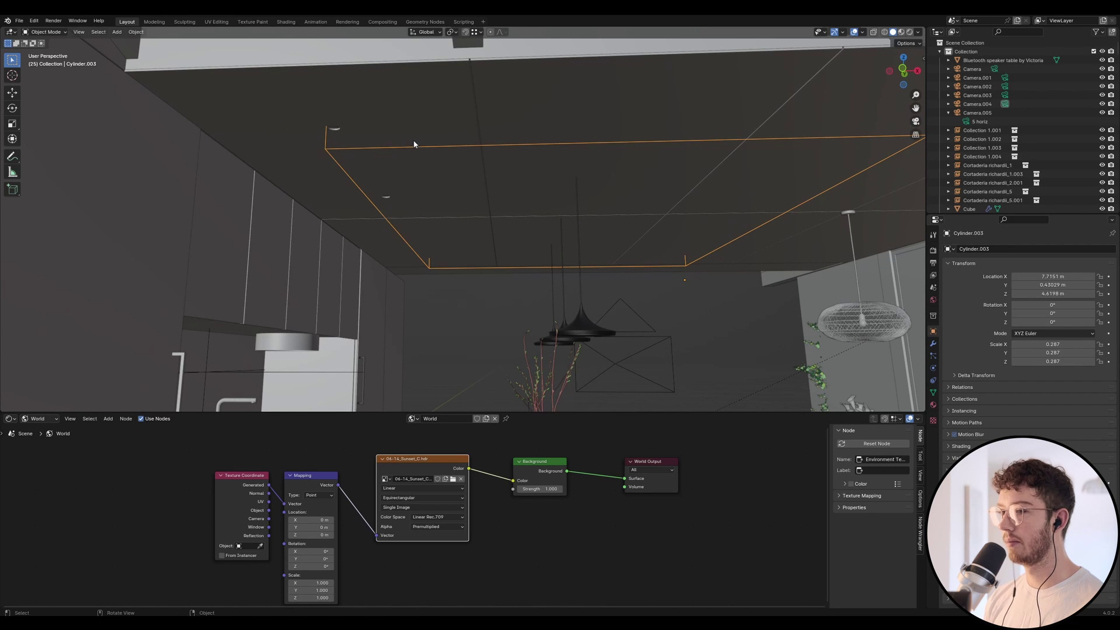
# Add a Boolean Difference modifier to the adjacent middle ceiling panel and pick the spotlight cylinder as its cutter.
pyautogui.click(549, 132)
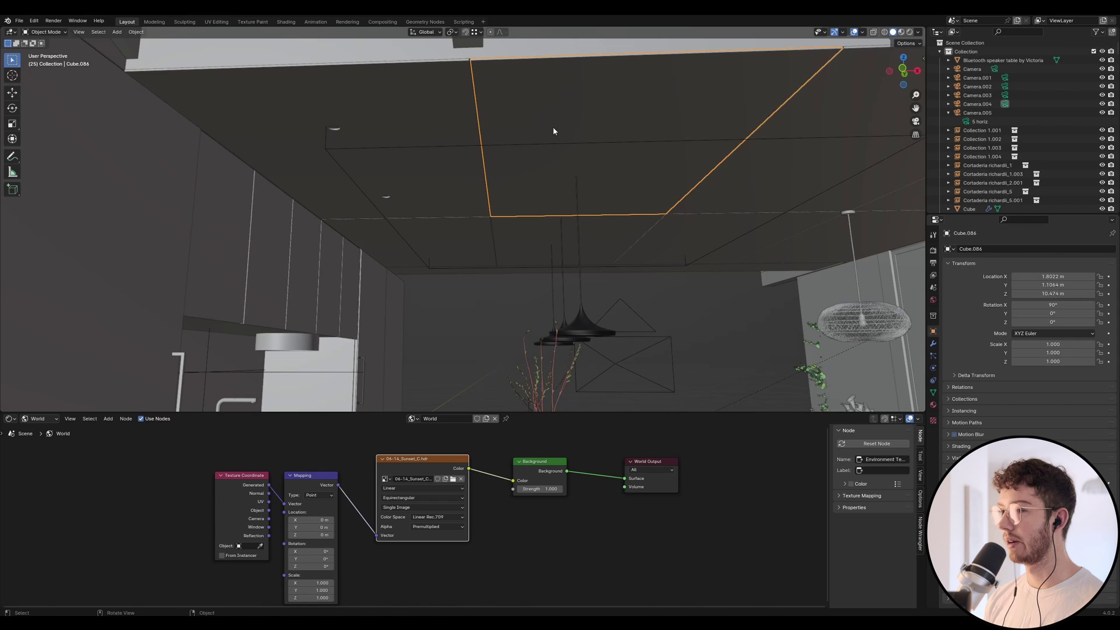
pyautogui.click(932, 344)
pyautogui.click(991, 249)
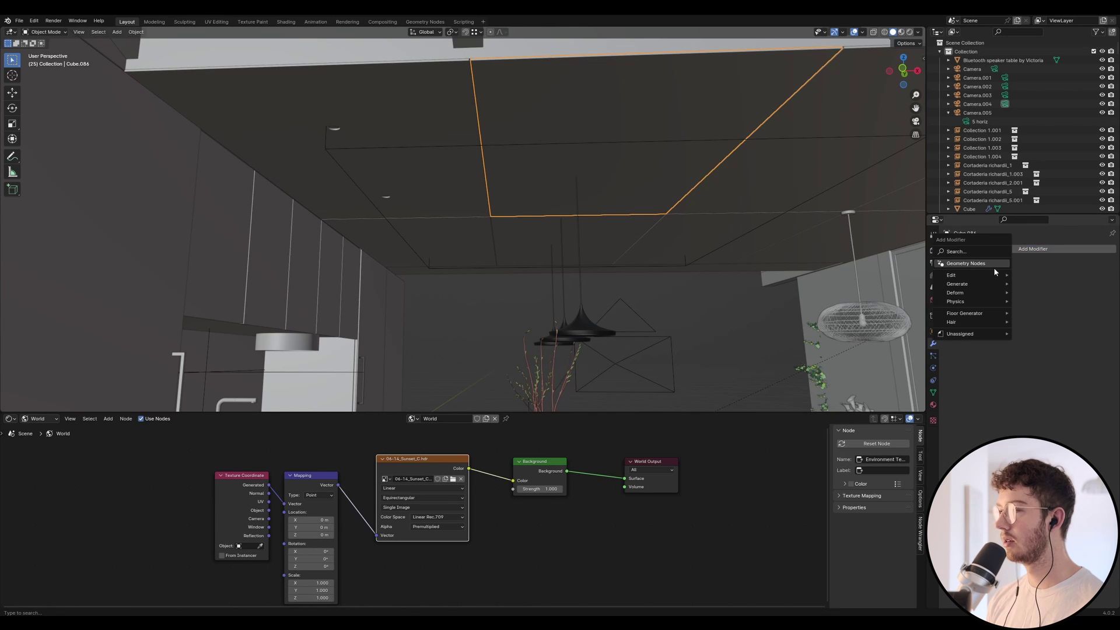
pyautogui.click(991, 251)
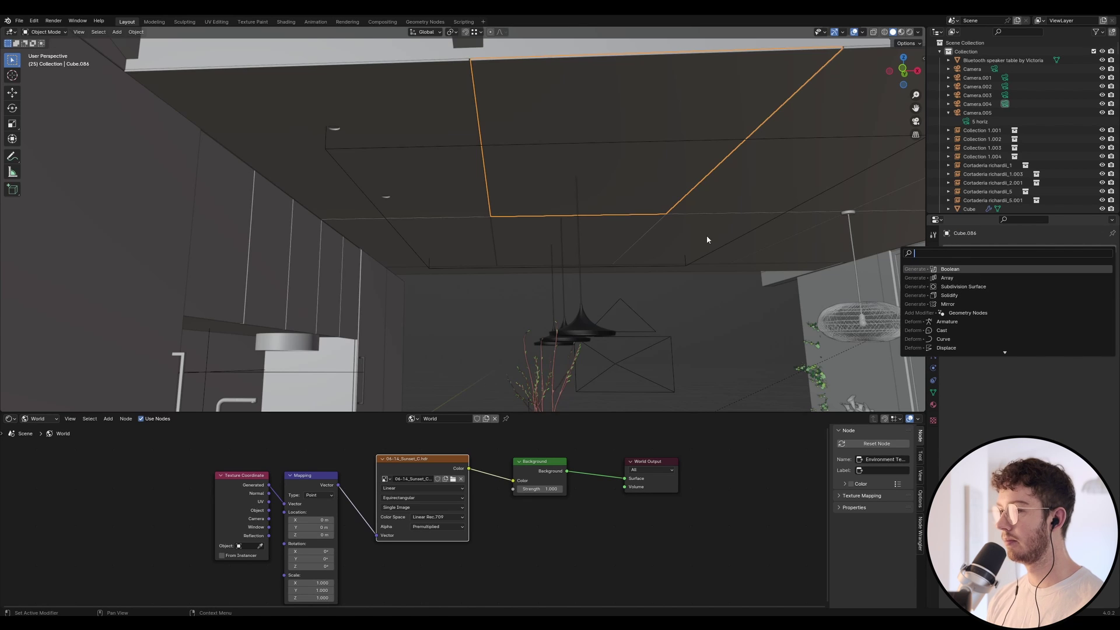
pyautogui.click(949, 269)
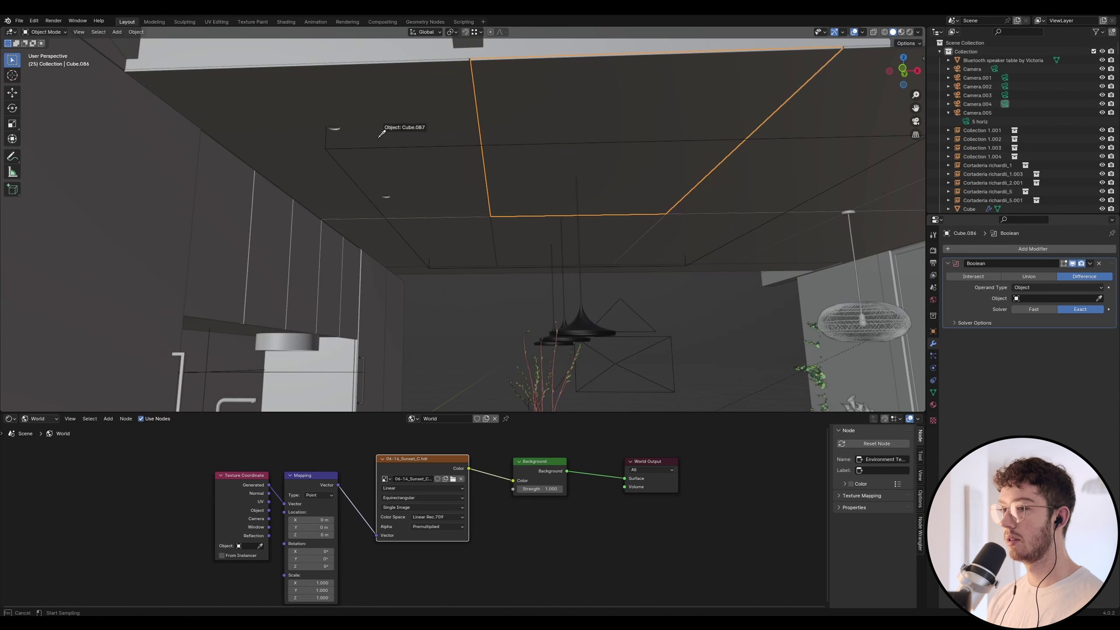
pyautogui.click(328, 150)
# Cut the spotlight holes into the window-side ceiling panel with a Boolean Difference modifier that uses the cylinder array.
pyautogui.moveTo(656, 219); pyautogui.dragTo(595, 214, button='middle')
pyautogui.scroll(-6, 670, 181)
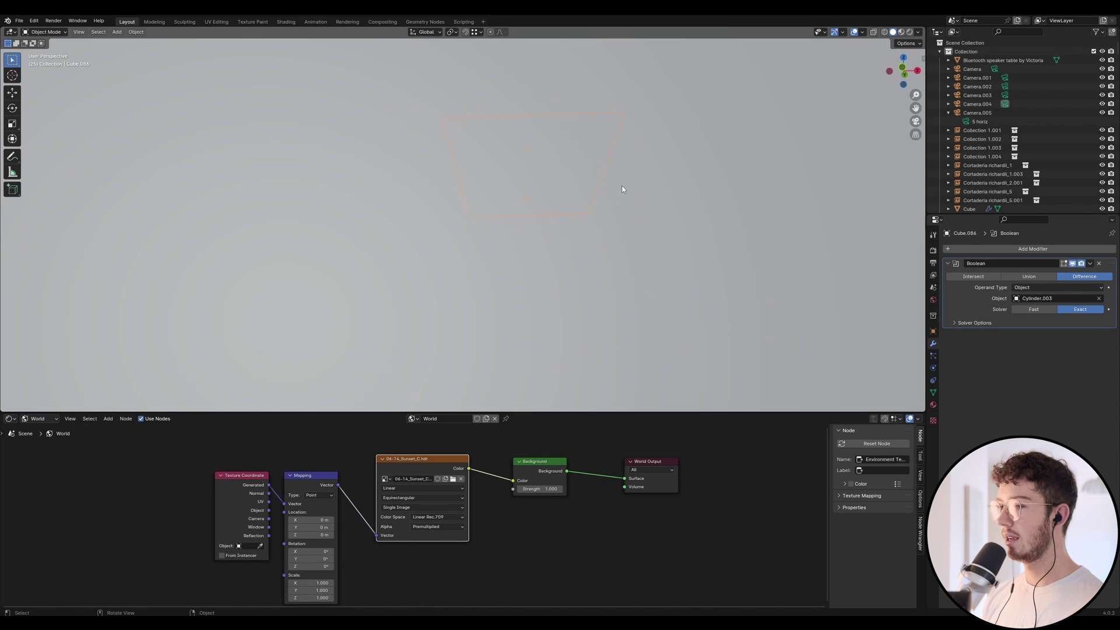
pyautogui.click(627, 198)
pyautogui.scroll(6, 611, 200)
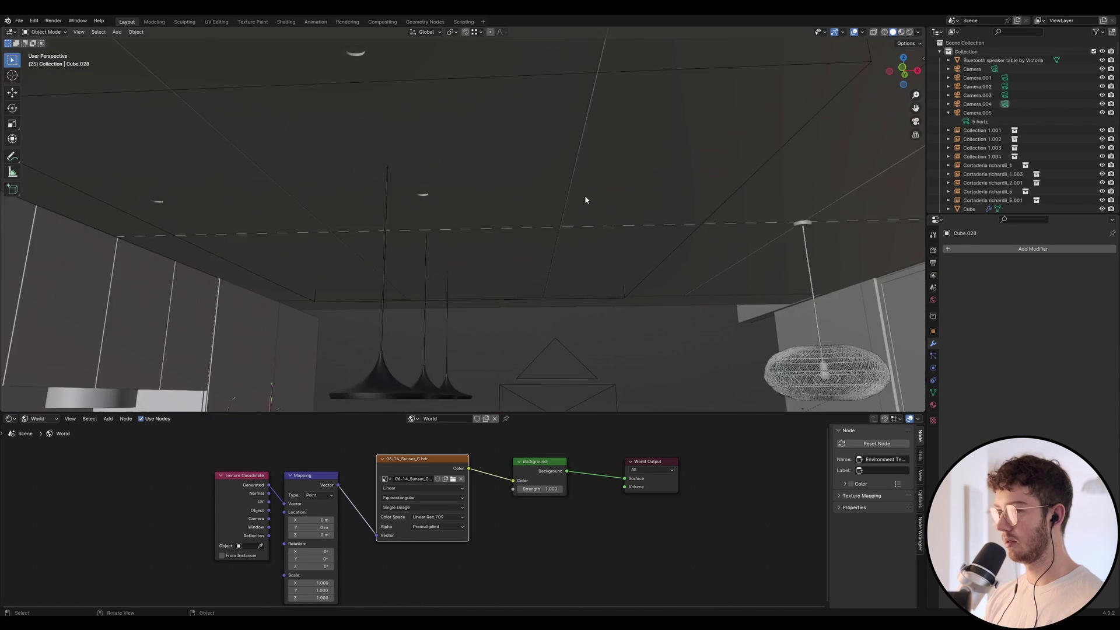
pyautogui.click(728, 168)
pyautogui.click(968, 248)
pyautogui.moveTo(956, 278)
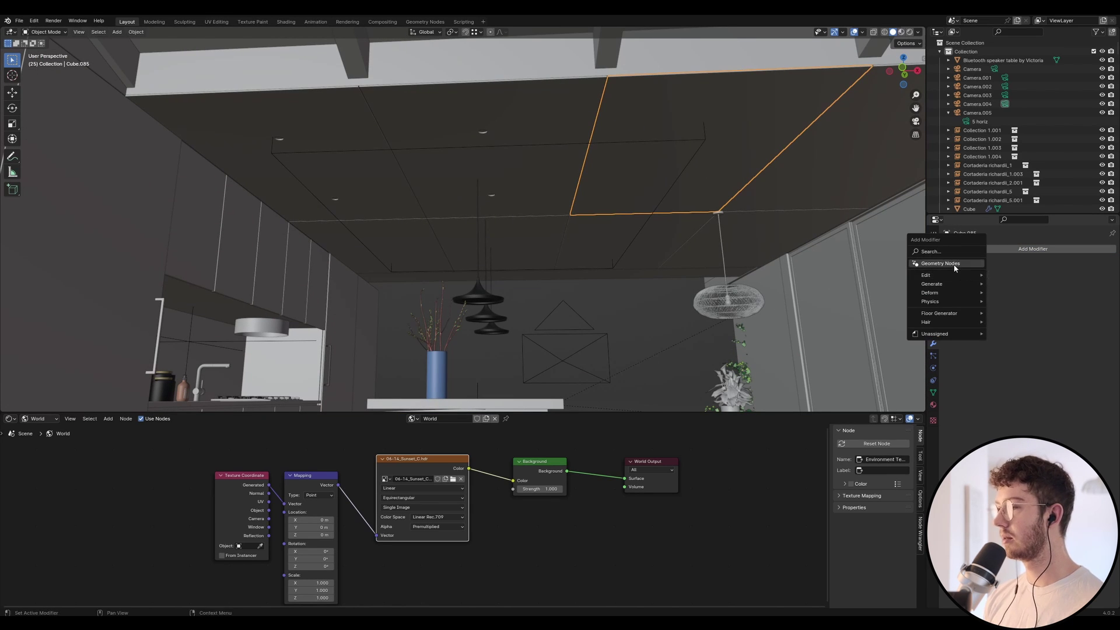
pyautogui.click(952, 252)
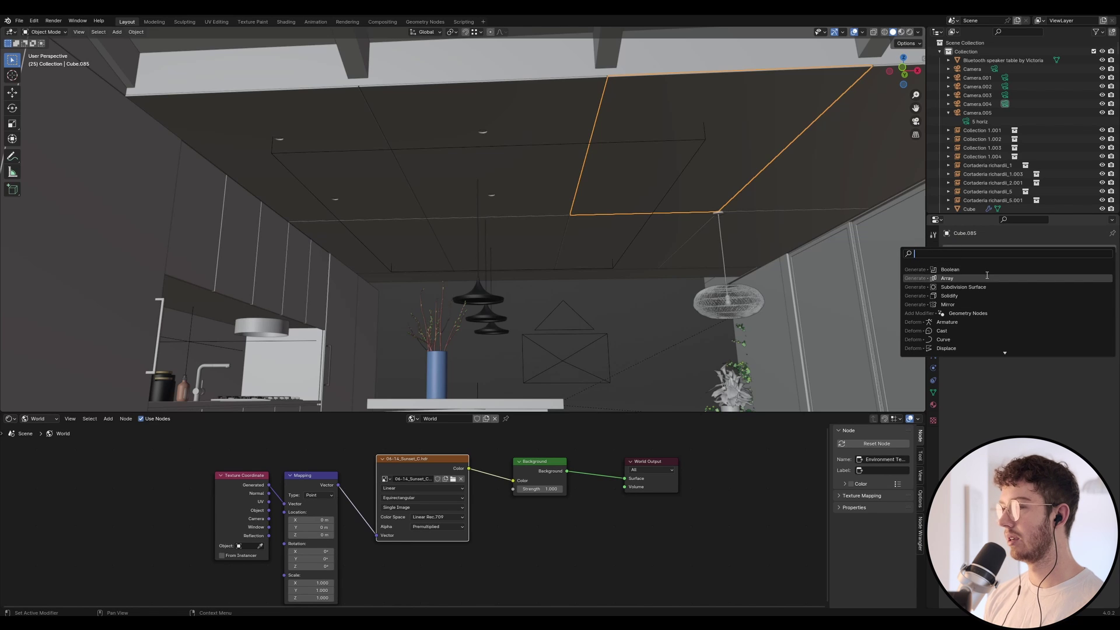
pyautogui.click(1097, 270)
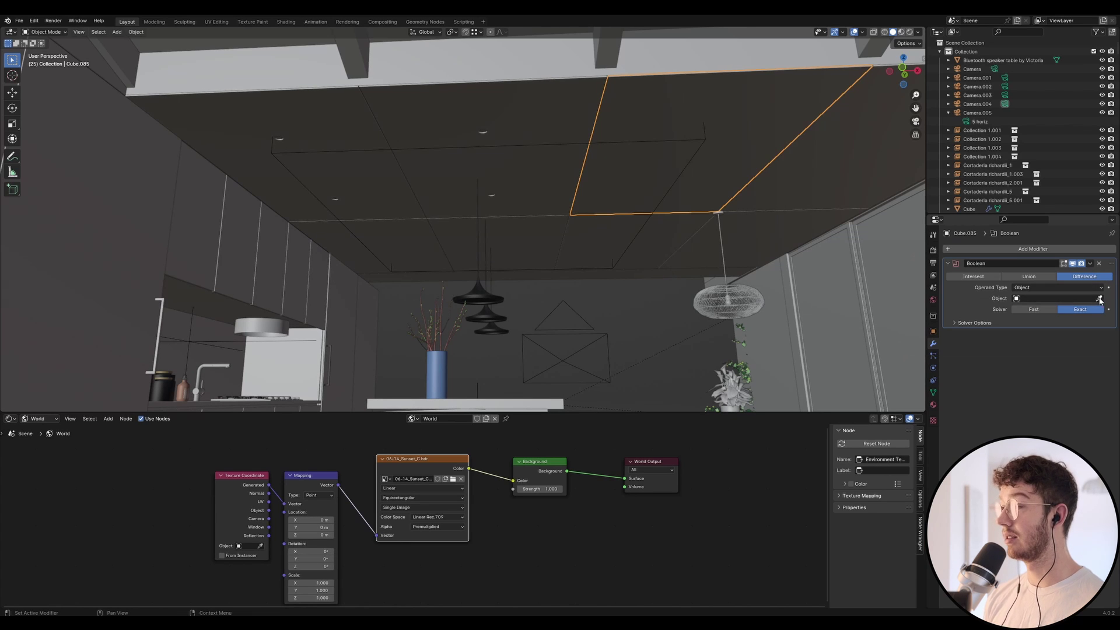
pyautogui.click(1098, 298)
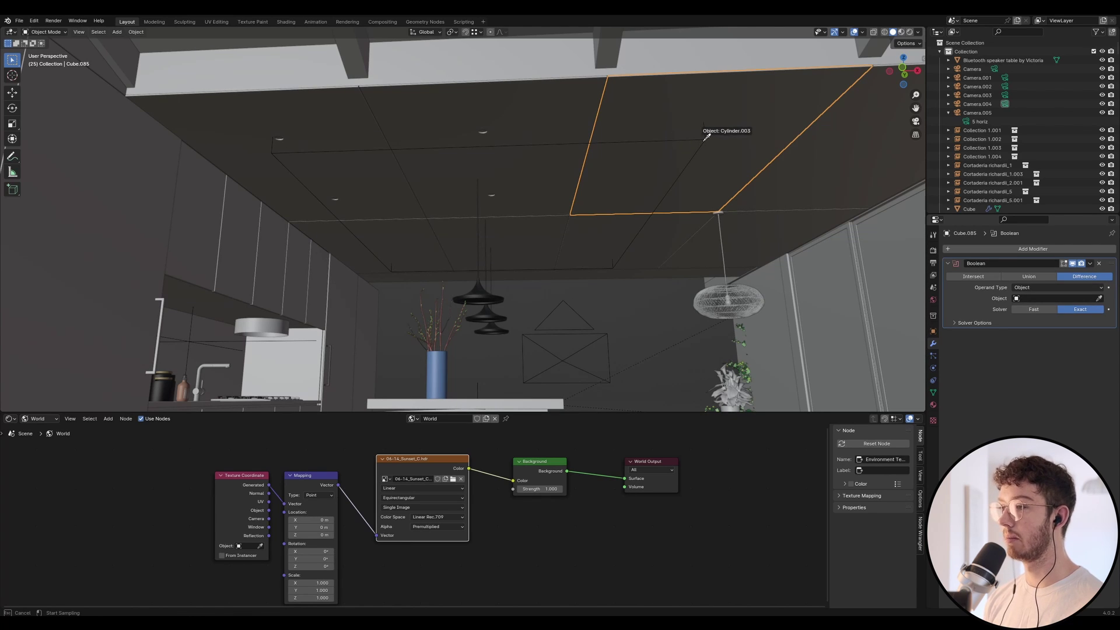
pyautogui.click(690, 149)
# Examine the holes cut into the ceiling panels from below, and select the spotlight array.
pyautogui.scroll(5, 632, 157)
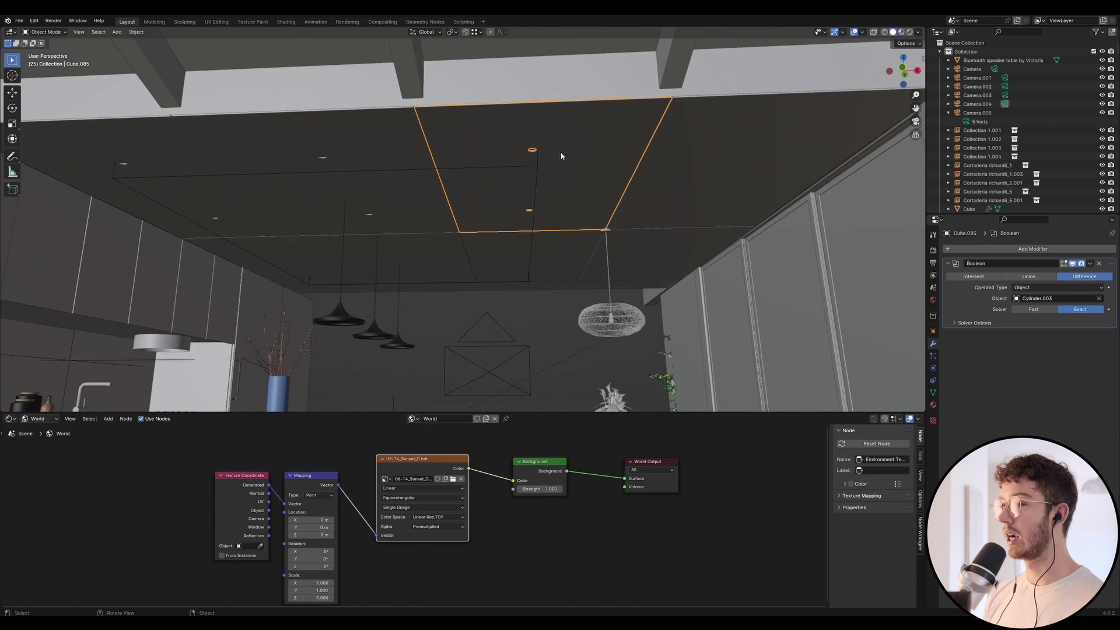
pyautogui.scroll(3, 536, 150)
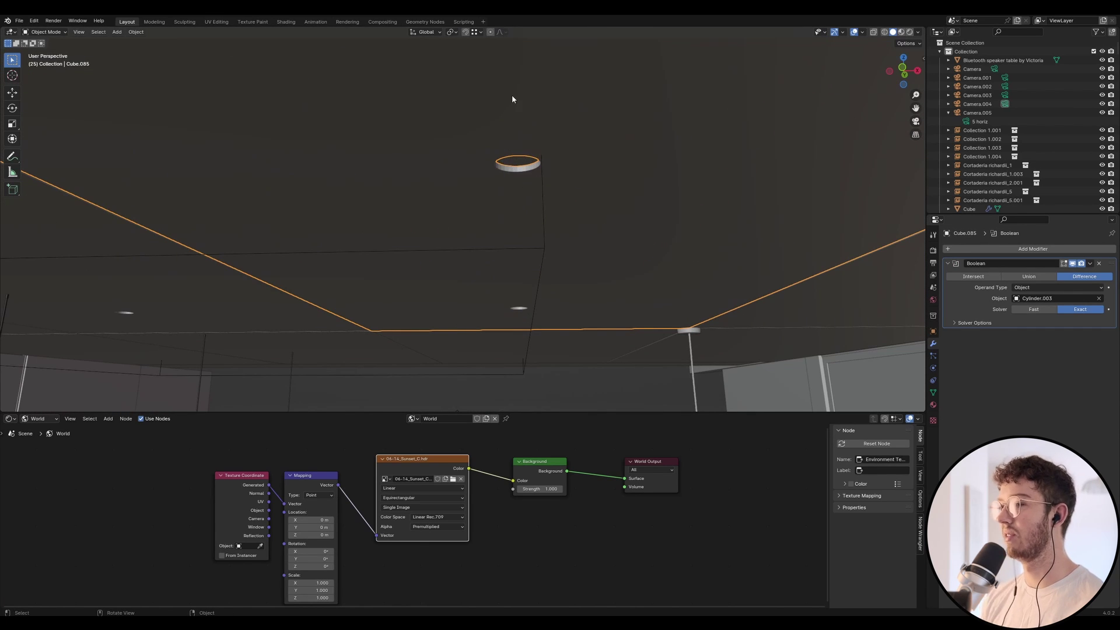
pyautogui.scroll(-6, 512, 99)
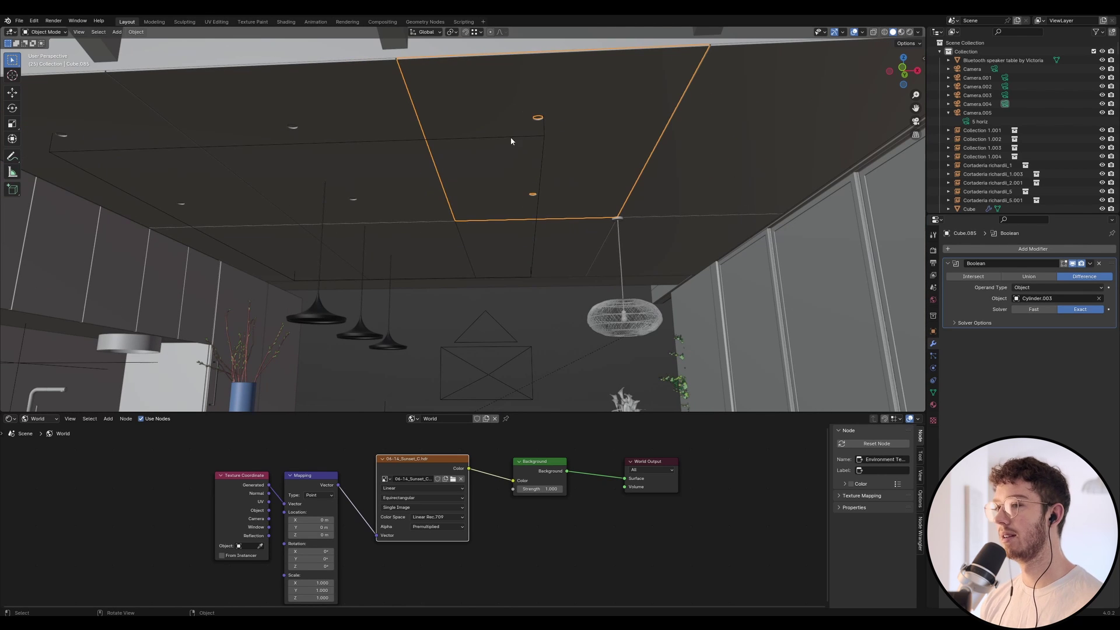
pyautogui.moveTo(546, 136); pyautogui.dragTo(533, 160, button='middle')
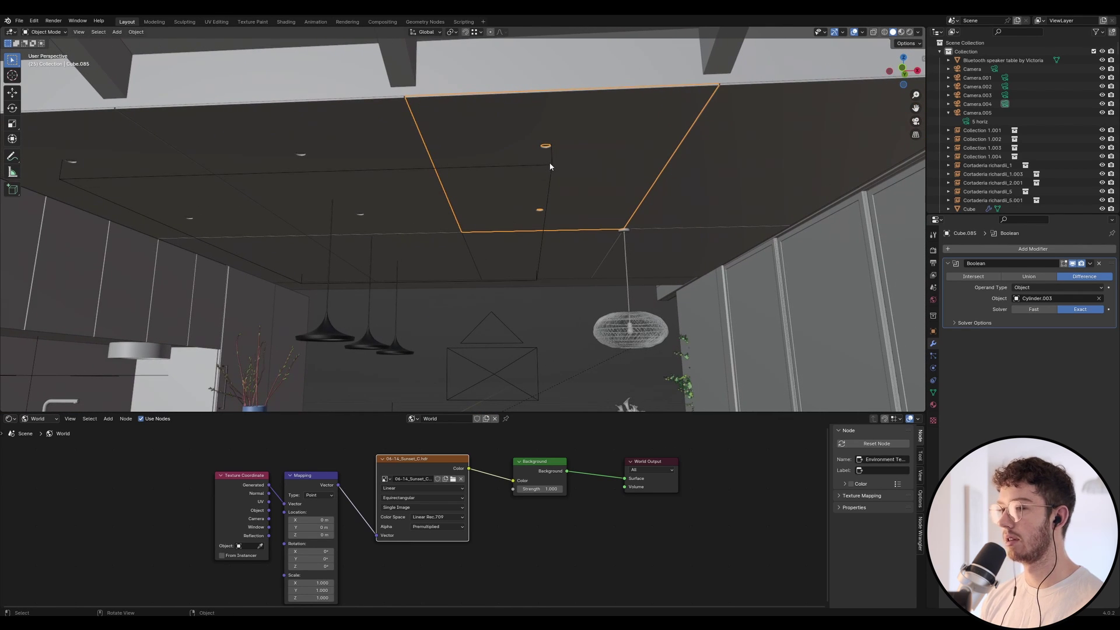
pyautogui.click(551, 165)
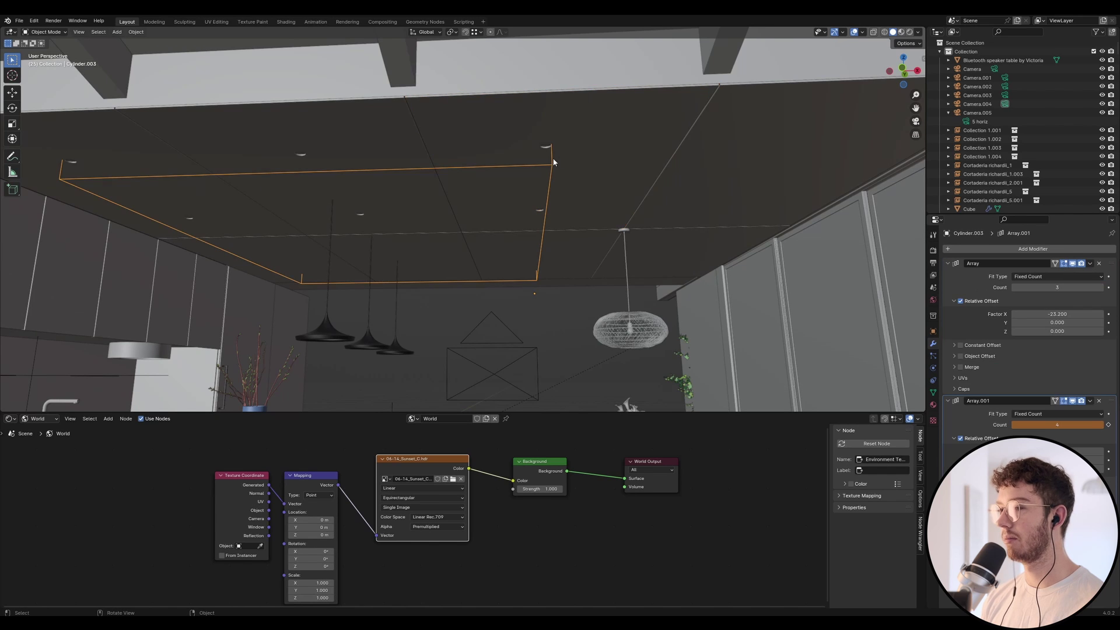
pyautogui.moveTo(551, 164); pyautogui.dragTo(556, 124, button='middle')
pyautogui.scroll(-1, 561, 162)
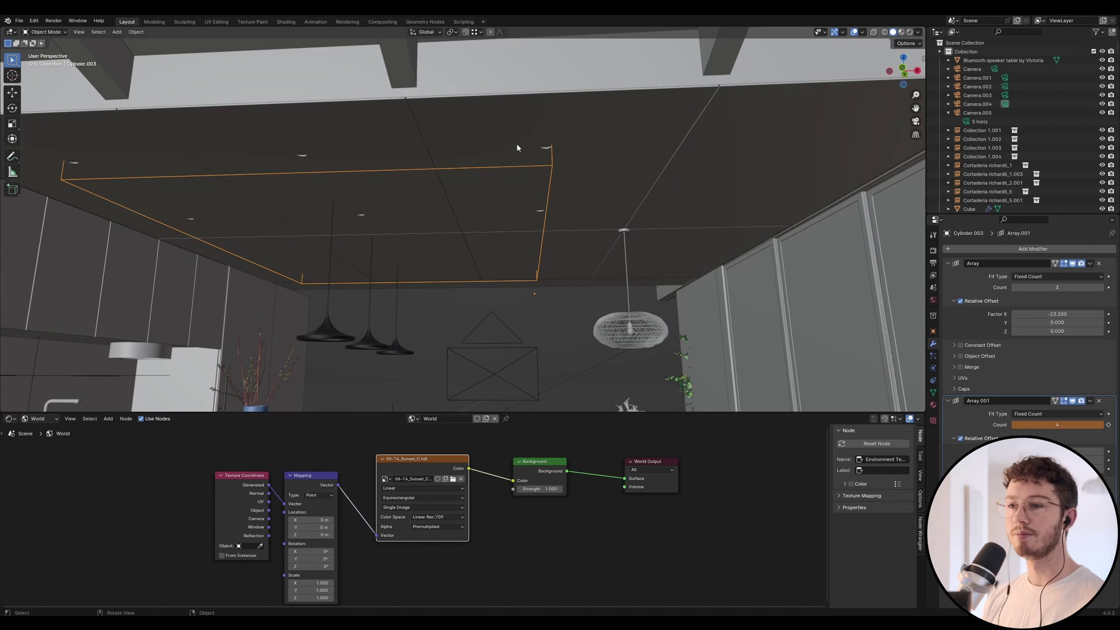
pyautogui.moveTo(594, 165); pyautogui.dragTo(600, 169, button='middle')
pyautogui.moveTo(691, 214); pyautogui.dragTo(692, 215, button='middle')
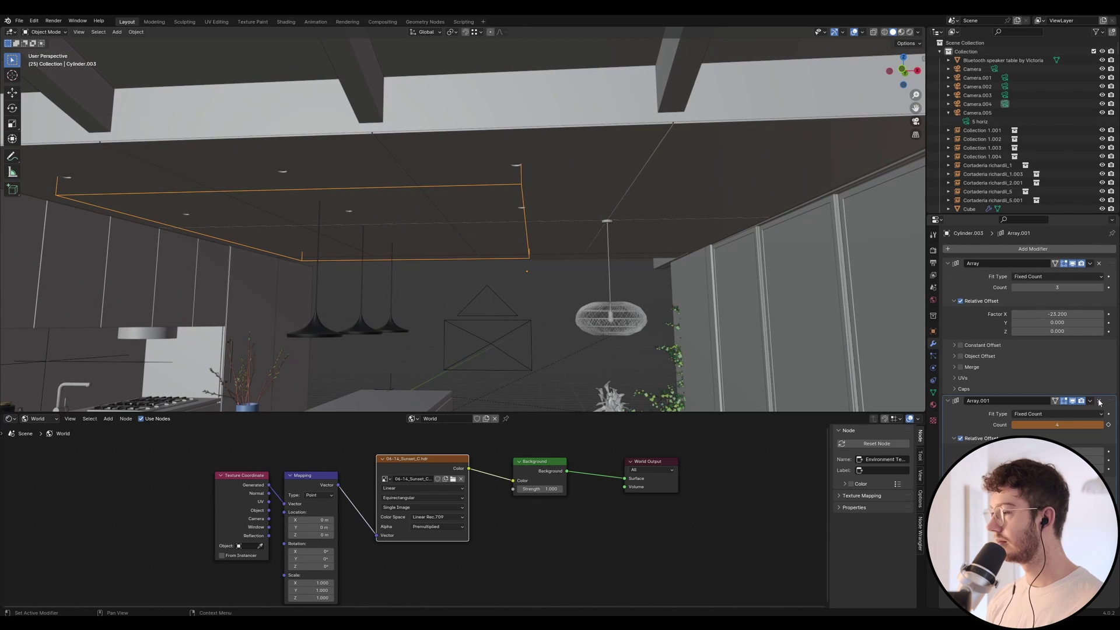
# Try a count of 5 in the second Array modifier and 4 in the first, reverting each one.
pyautogui.click(1101, 425)
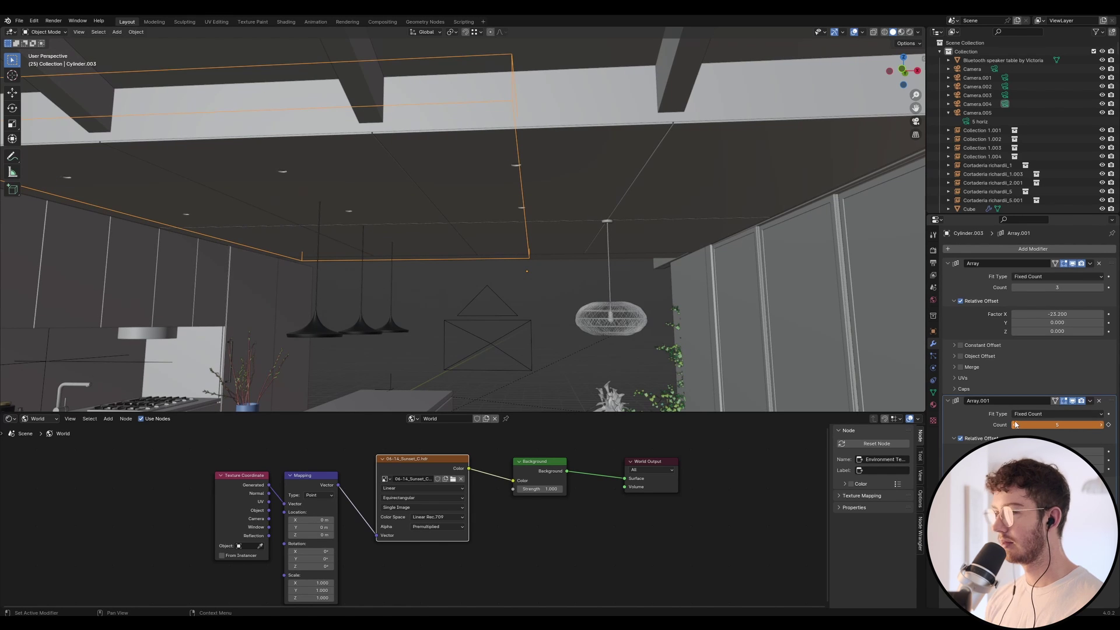
pyautogui.hotkey('ctrl', 'z')
pyautogui.click(1101, 287)
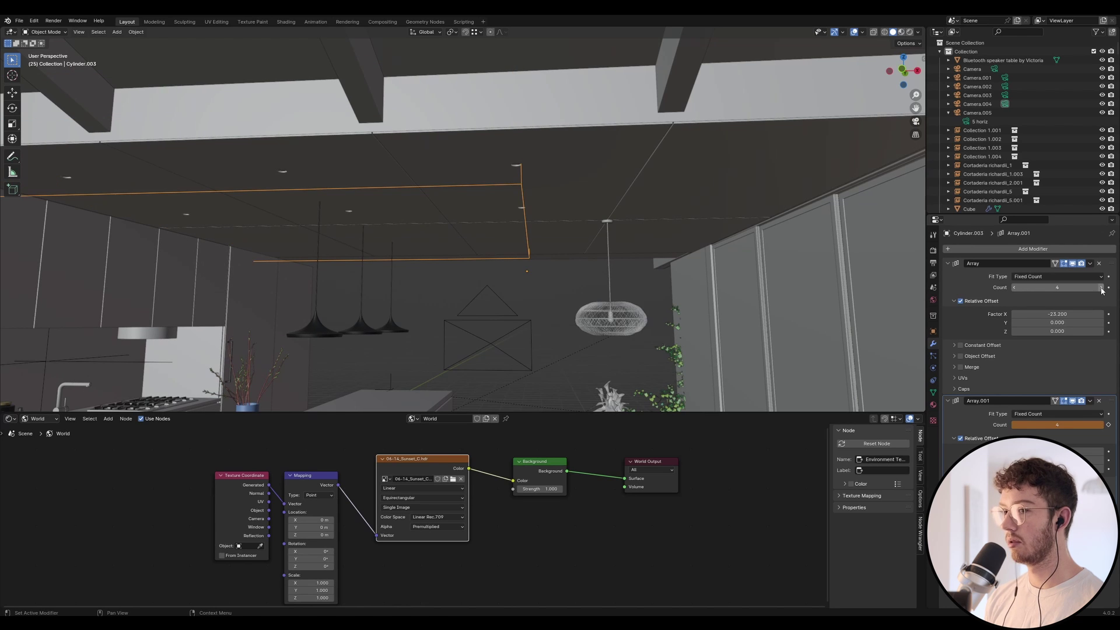
pyautogui.click(1014, 288)
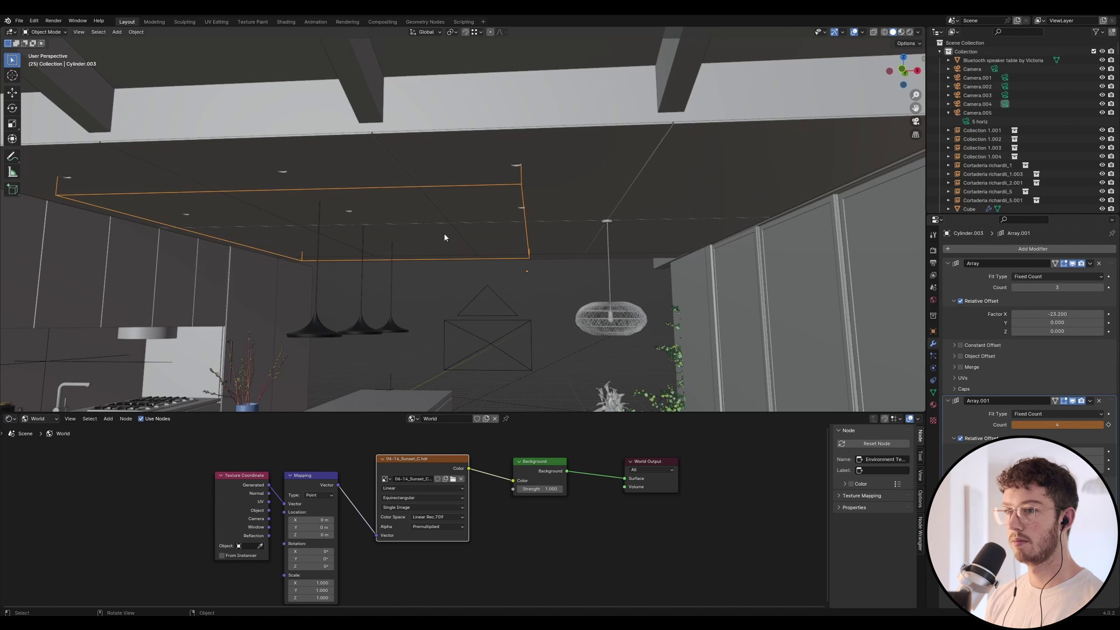
# Reduce the first Array modifier's count to 1 so that a single row of spotlights runs along the ceiling.
pyautogui.moveTo(442, 237); pyautogui.dragTo(548, 155, button='middle')
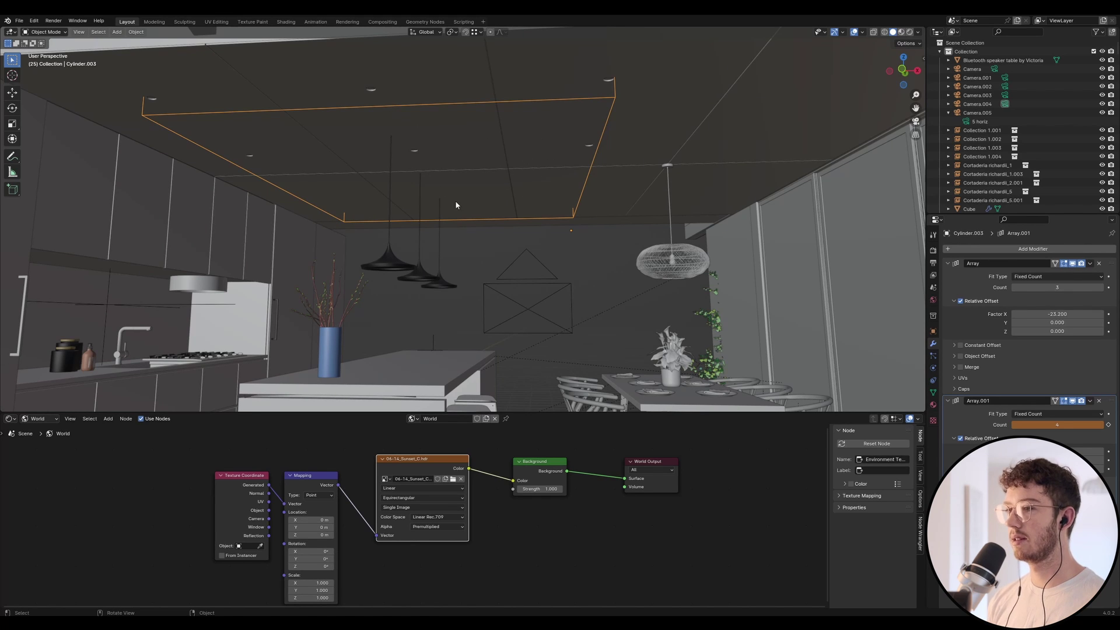
pyautogui.moveTo(312, 197); pyautogui.dragTo(402, 204, button='middle')
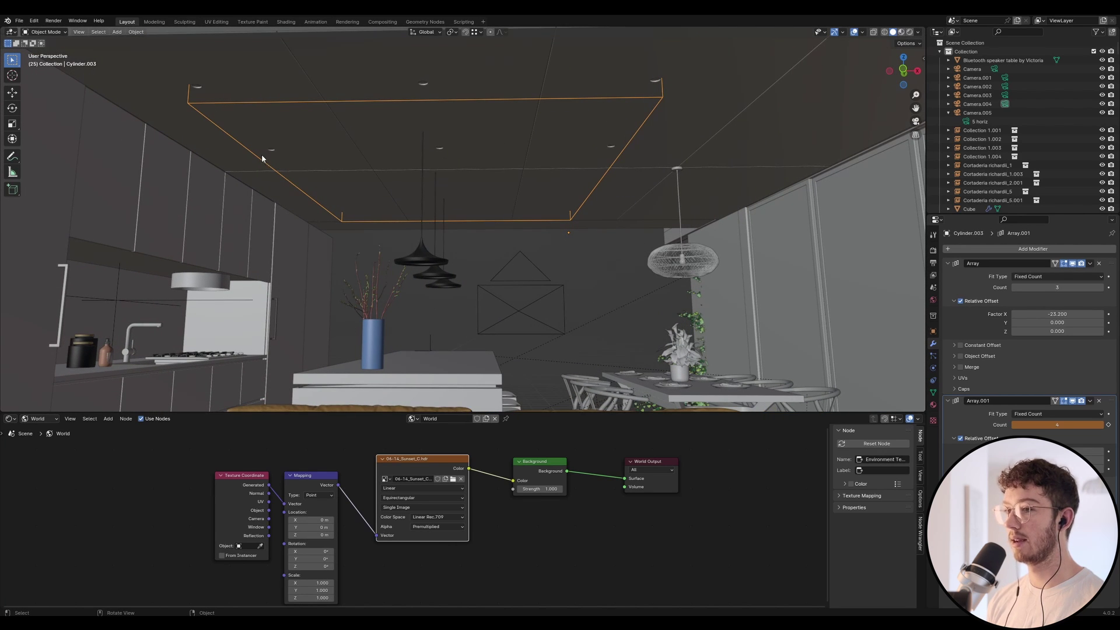
pyautogui.click(1015, 288)
pyautogui.click(1014, 288)
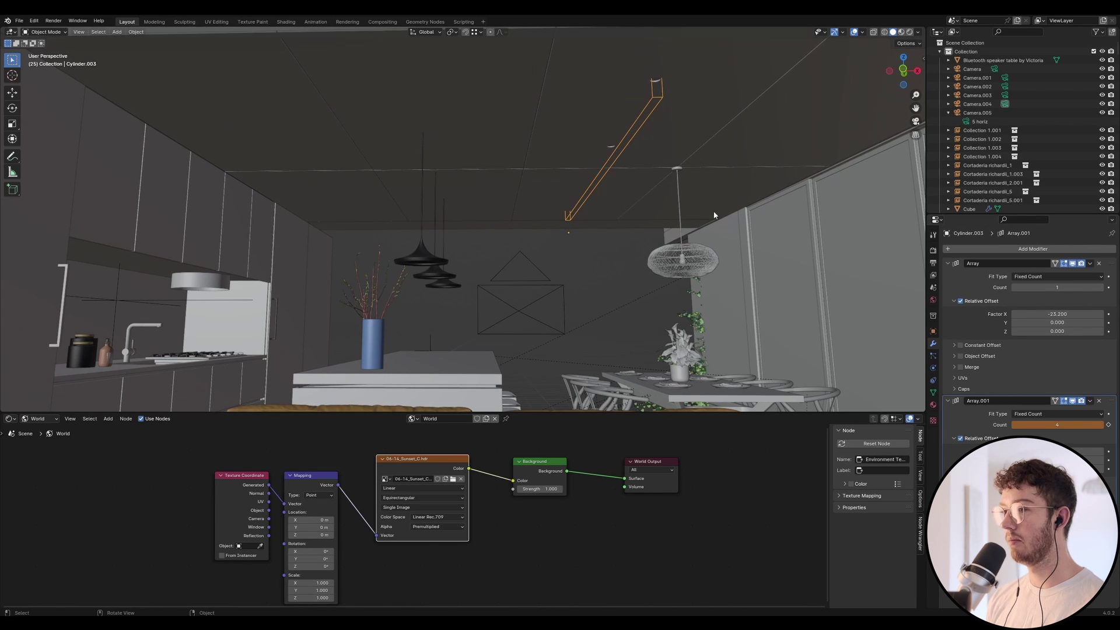
# Add a Boolean Difference modifier to the far window-side ceiling panel, with the spotlight cylinder as the cutter object.
pyautogui.click(613, 188)
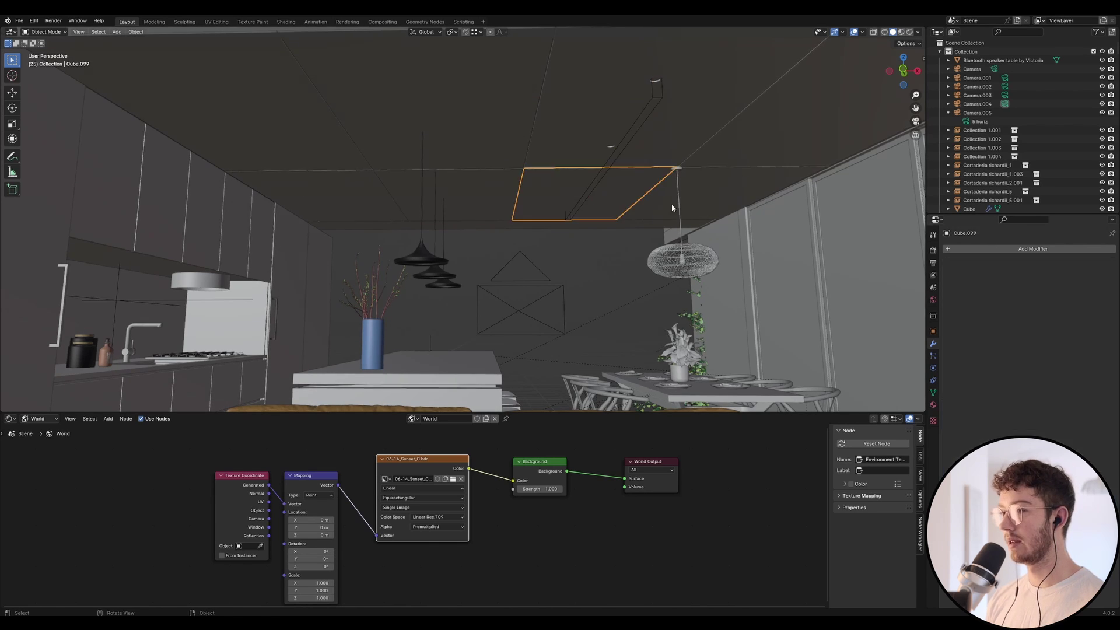
pyautogui.click(992, 250)
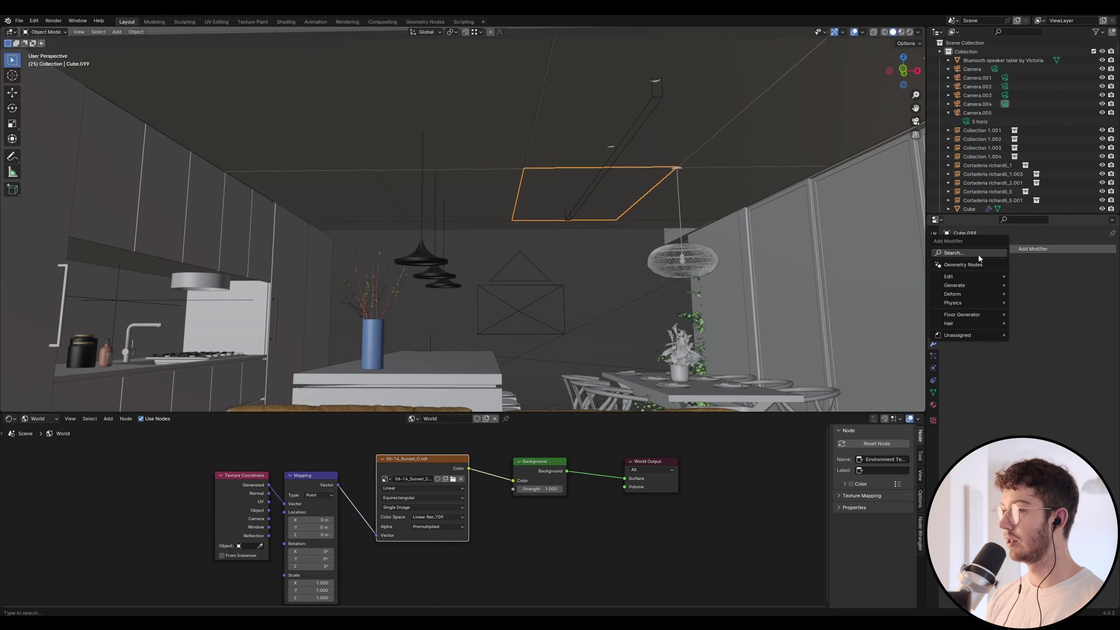
pyautogui.click(953, 253)
pyautogui.press('Return')
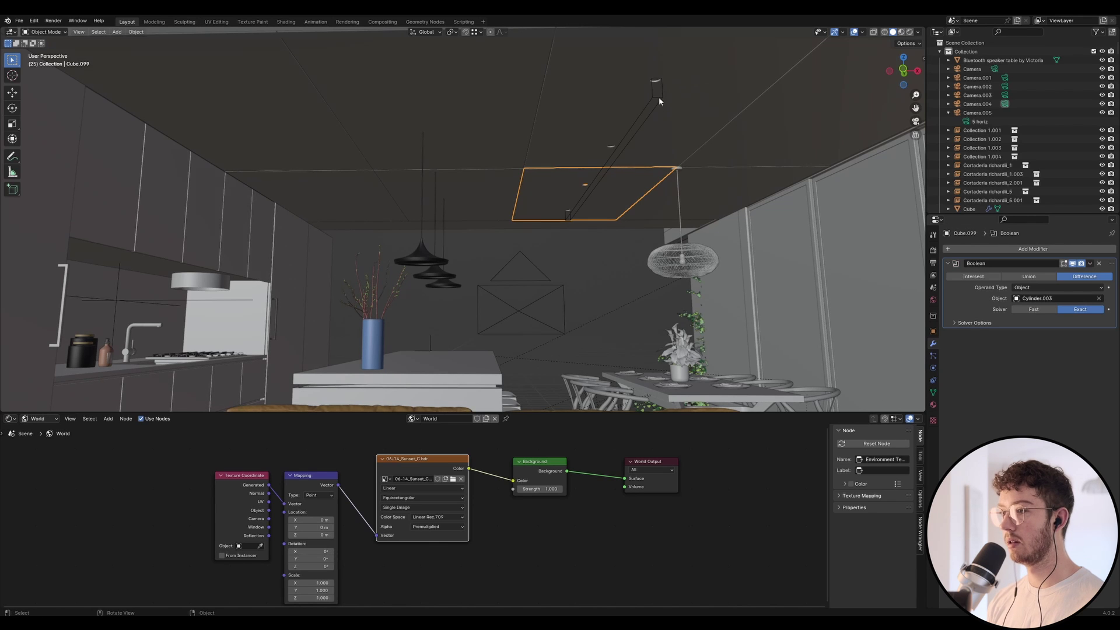
# Duplicate the spotlight cylinder row about 2.4 m along negative X to the kitchen side, and select the far kitchen-side ceiling panel.
pyautogui.click(659, 97)
pyautogui.hotkey('shift', 'd')
pyautogui.press('x')
pyautogui.click(421, 95)
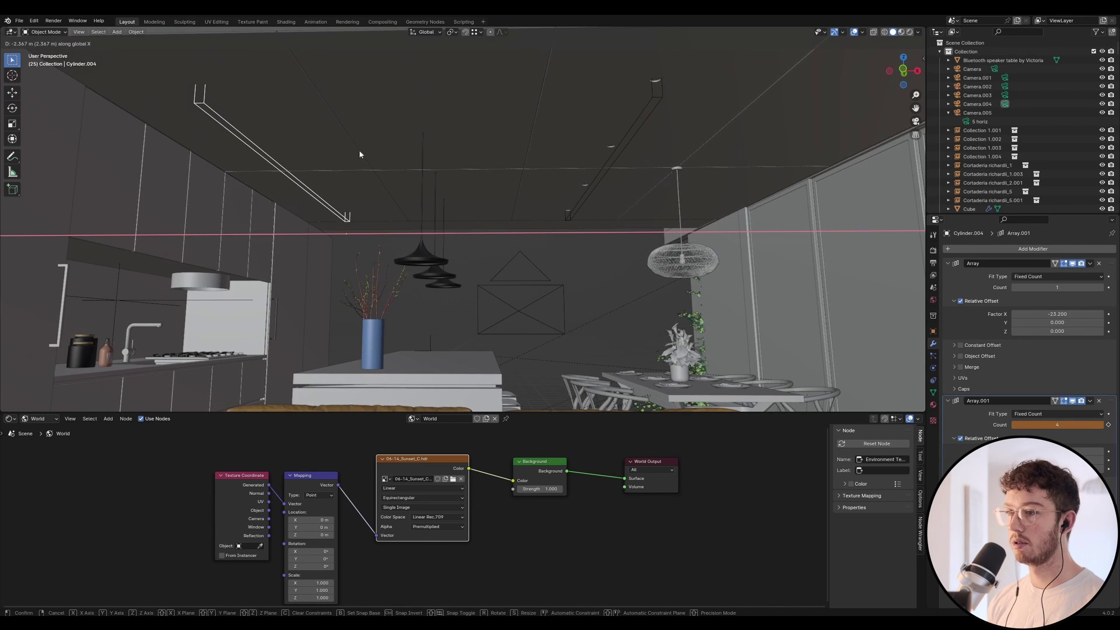
pyautogui.scroll(5, 355, 151)
pyautogui.moveTo(572, 140); pyautogui.dragTo(485, 202, button='middle')
pyautogui.click(396, 182)
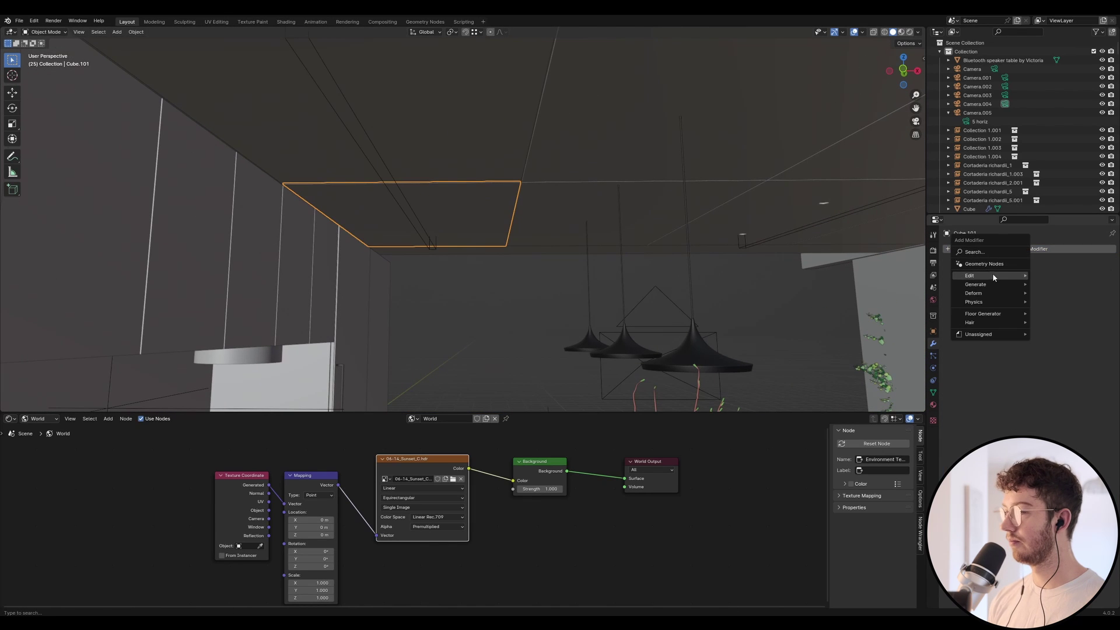
pyautogui.click(972, 251)
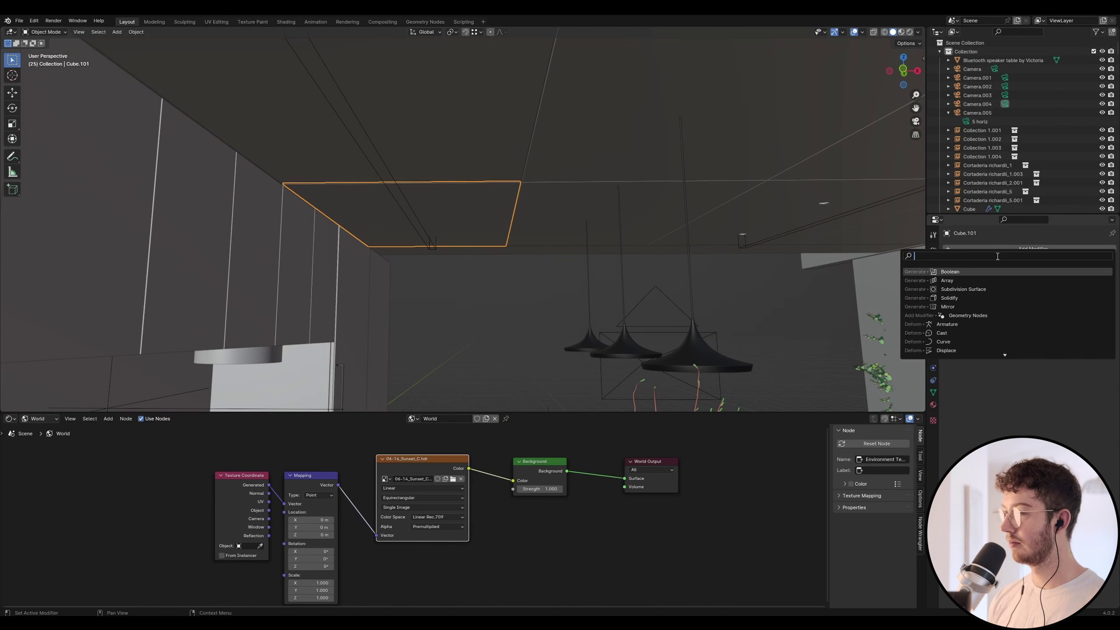
pyautogui.click(962, 281)
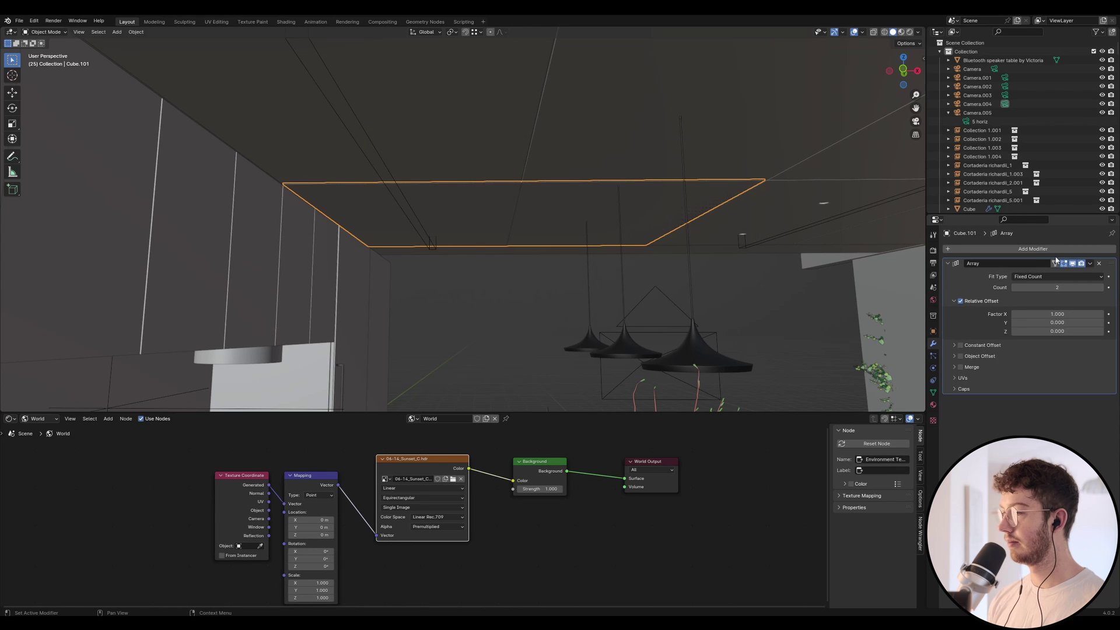
pyautogui.hotkey('ctrl', 'z')
# Add a Boolean Difference modifier to the far kitchen-side ceiling panel, with the duplicated cylinder row Cylinder.004 as the cutter object.
pyautogui.click(1051, 249)
pyautogui.moveTo(1015, 270)
pyautogui.click(1017, 248)
pyautogui.click(962, 272)
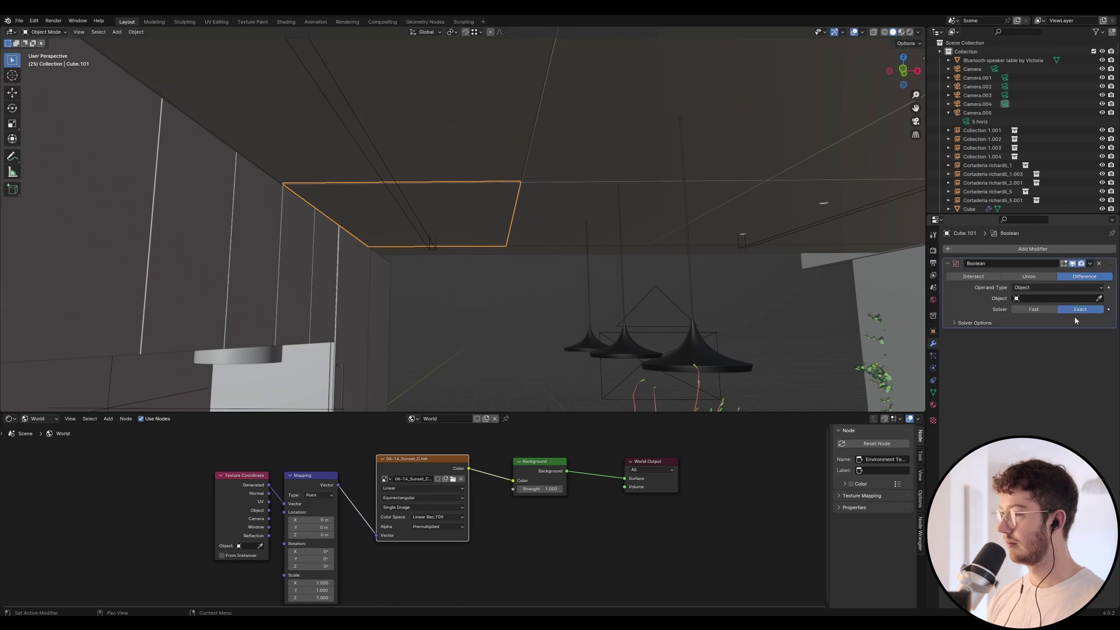
pyautogui.click(1099, 298)
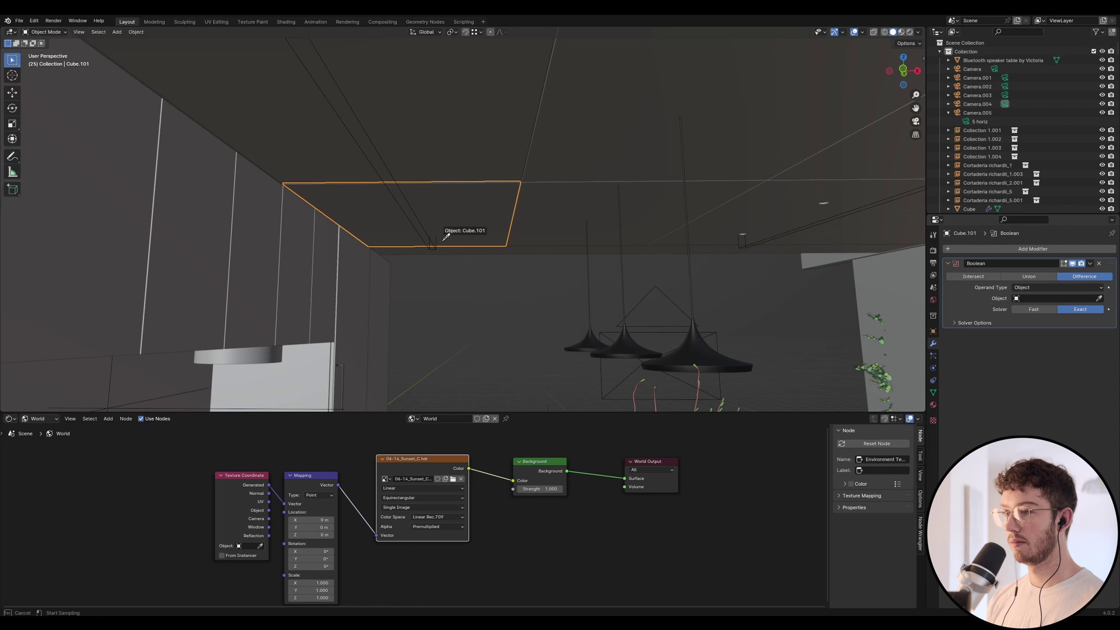
pyautogui.click(482, 251)
# Look through the scene cameras, ending with Camera.001, and view the ceiling from inside the kitchen and living area.
pyautogui.moveTo(480, 250); pyautogui.dragTo(448, 250, button='middle')
pyautogui.press('KP_0')
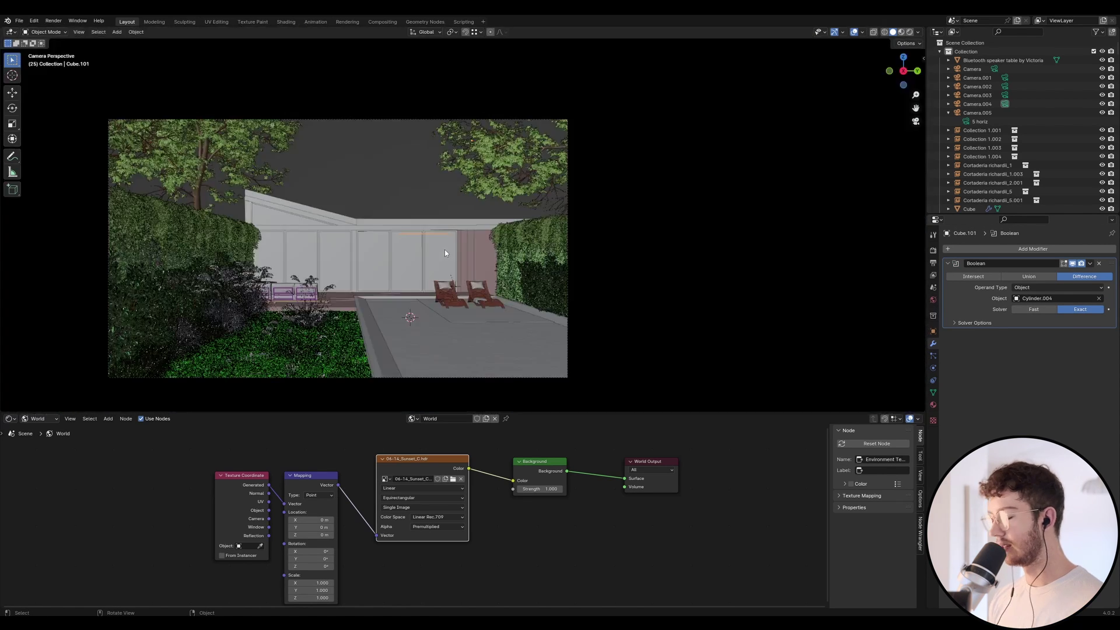
pyautogui.click(1005, 96)
pyautogui.click(1005, 87)
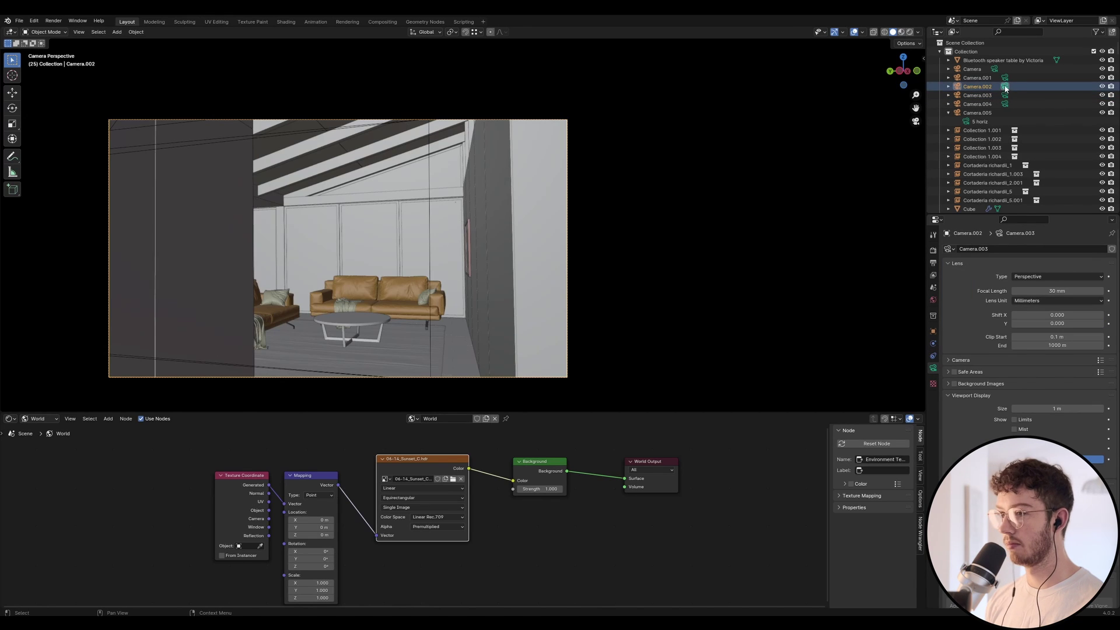
pyautogui.click(973, 77)
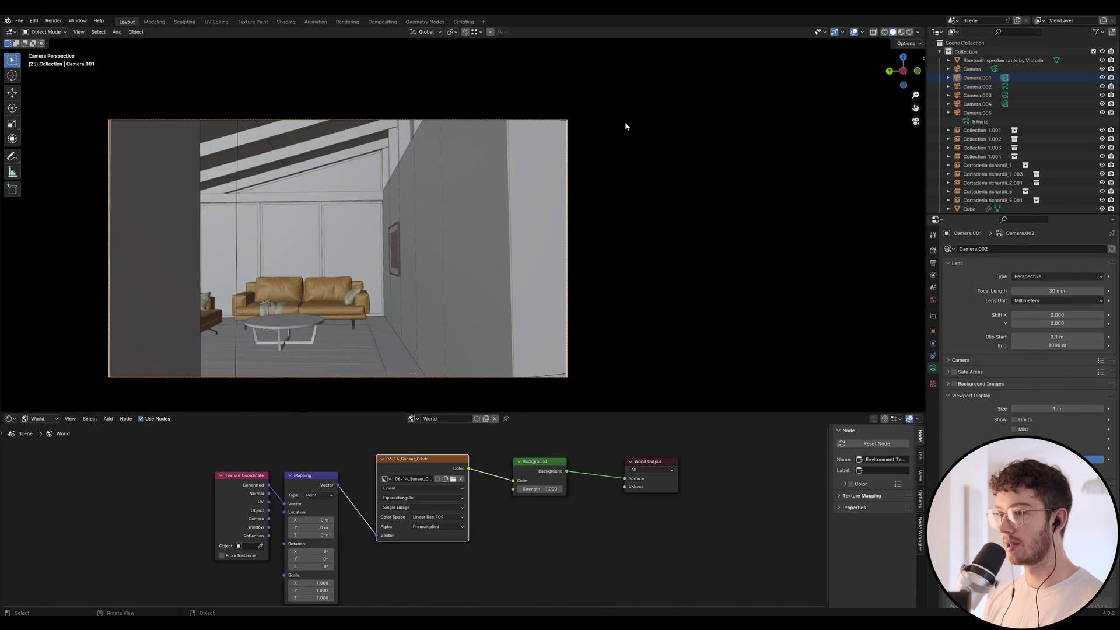
pyautogui.moveTo(595, 122); pyautogui.dragTo(176, 122, button='middle')
# Replace the Boolean cutter of the living-room-end ceiling panel beside the kitchen cabinets with the kitchen-side cylinder row.
pyautogui.click(571, 158)
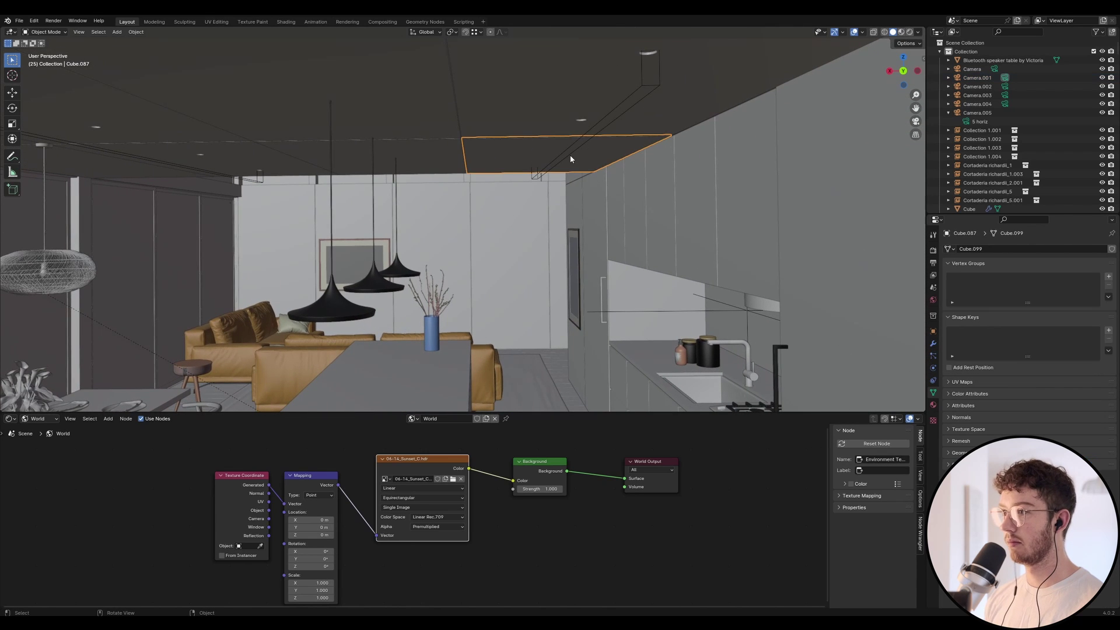
pyautogui.click(933, 343)
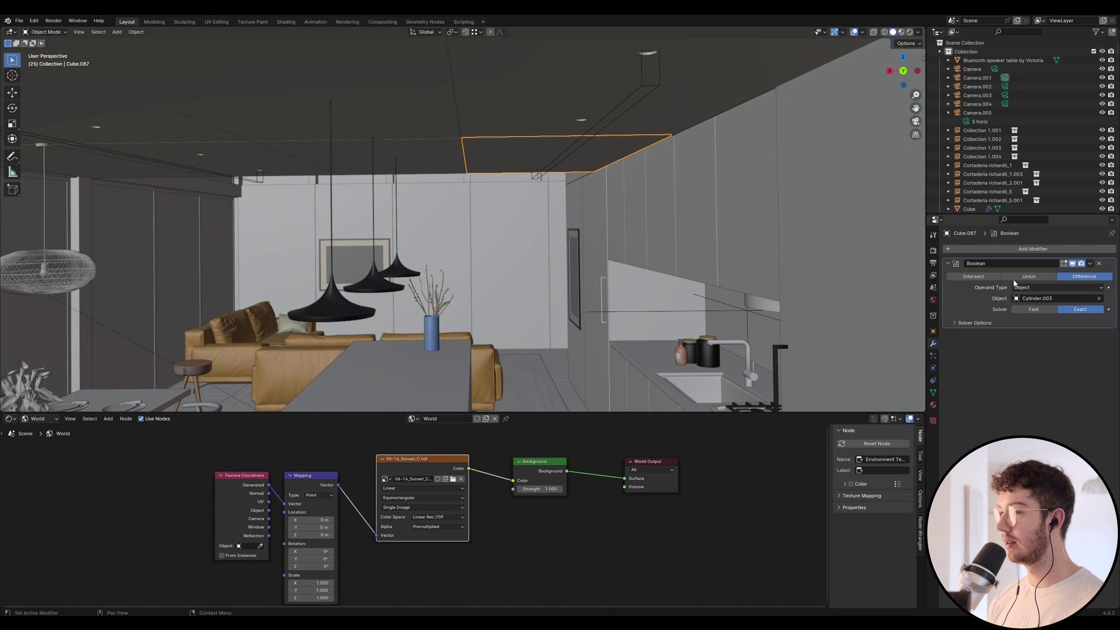
pyautogui.click(1099, 299)
pyautogui.click(1101, 298)
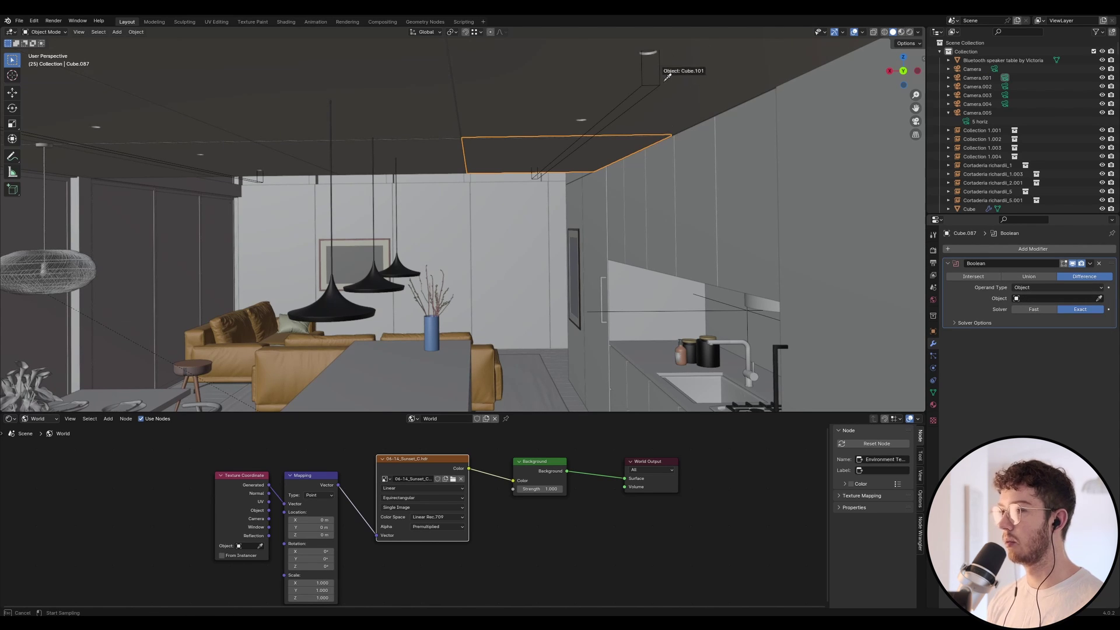
pyautogui.click(621, 112)
# Move both spotlight cylinder rows into a new collection named Boolean.
pyautogui.moveTo(622, 110); pyautogui.dragTo(576, 71, button='middle')
pyautogui.click(581, 66)
pyautogui.moveTo(454, 88); pyautogui.dragTo(490, 91, button='middle')
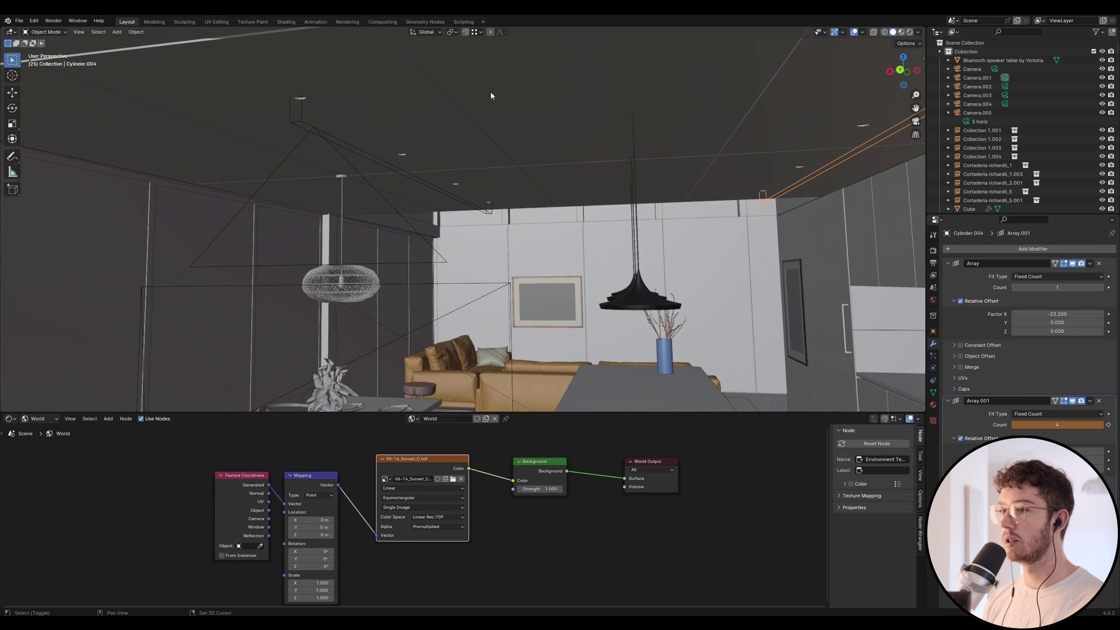
pyautogui.click(300, 124)
pyautogui.rightClick(301, 123)
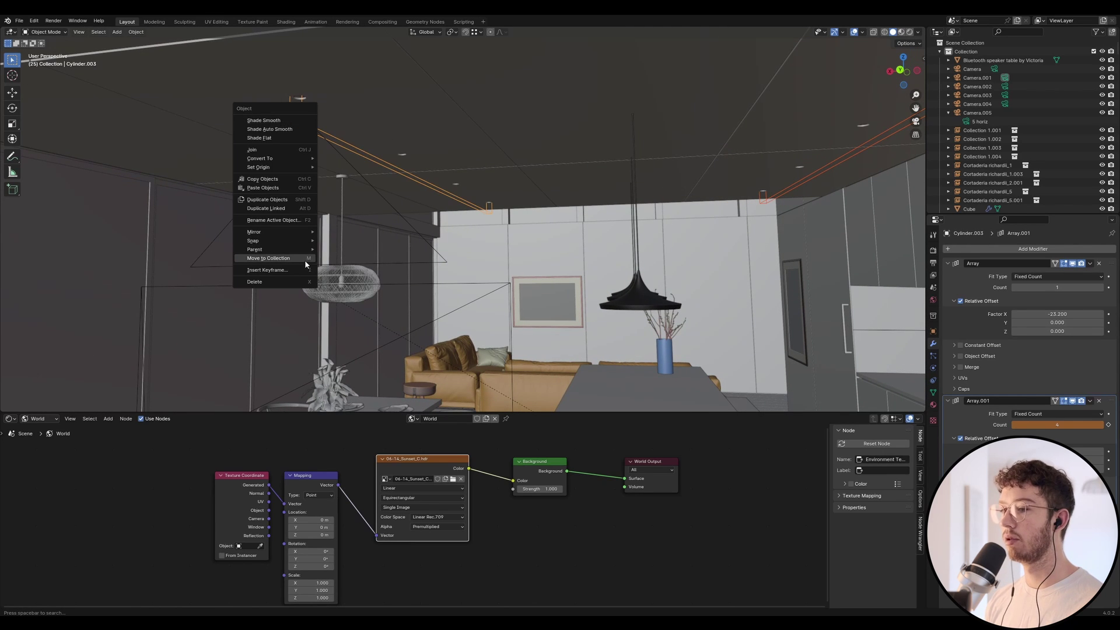
pyautogui.scroll(-10, 1020, 117)
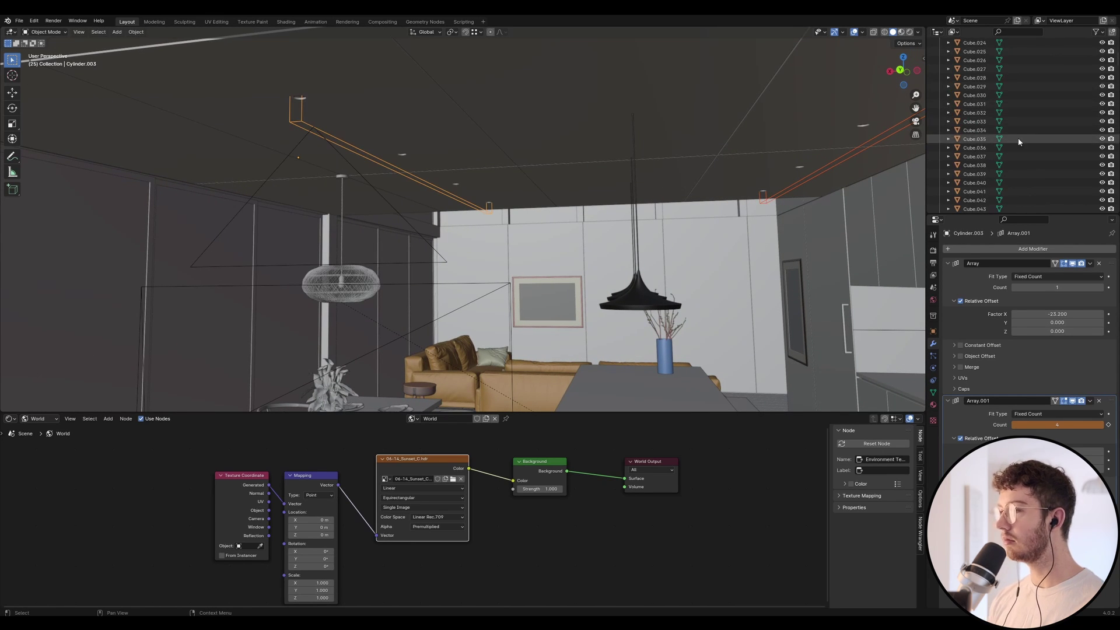
pyautogui.rightClick(304, 125)
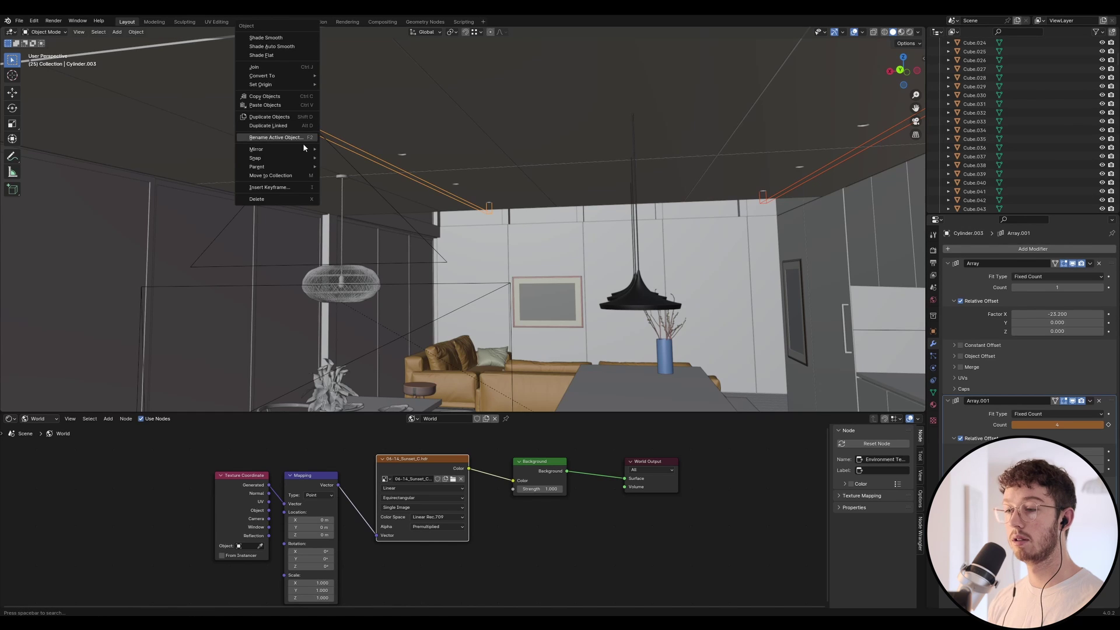
pyautogui.click(294, 175)
pyautogui.click(296, 176)
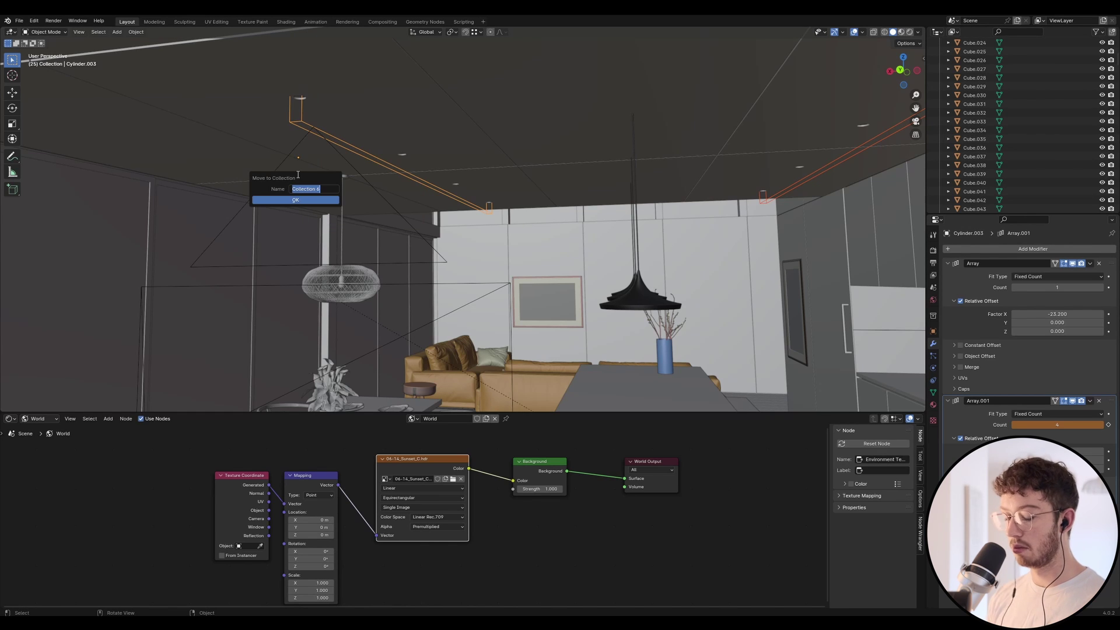
pyautogui.write('Boolean')
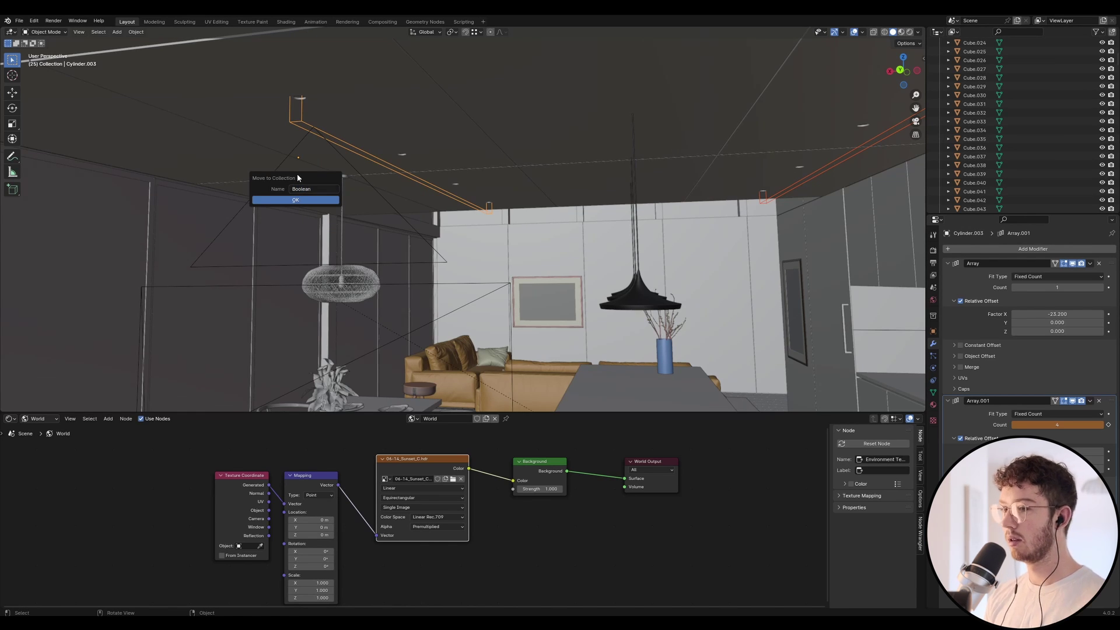
pyautogui.press('Return')
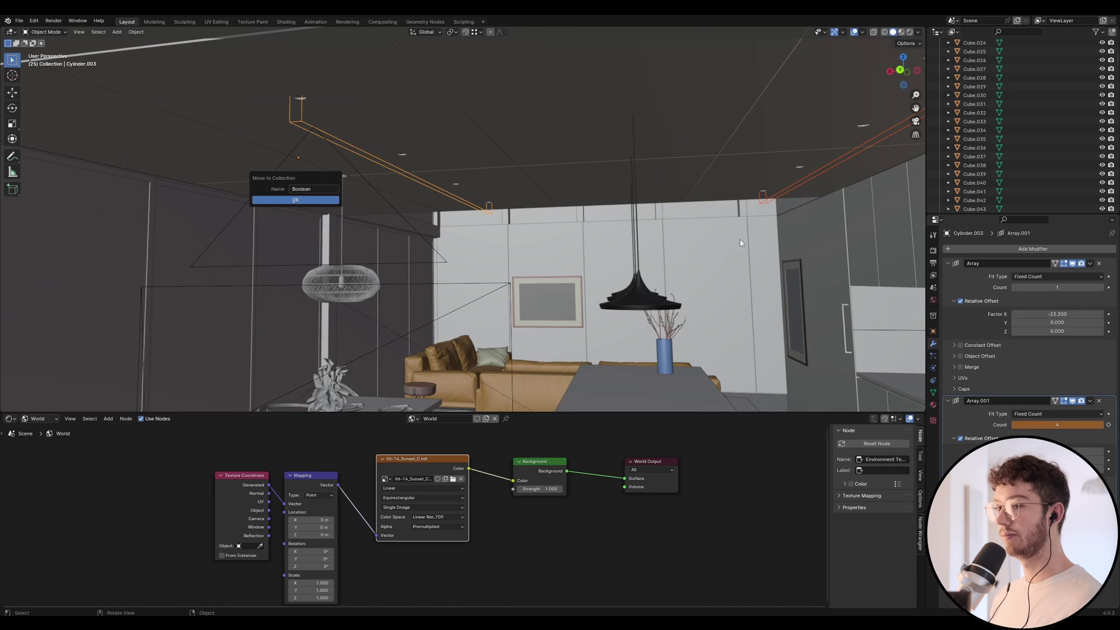
pyautogui.press('Return')
# Disable the Boolean collection in renders.
pyautogui.scroll(-5, 1032, 140)
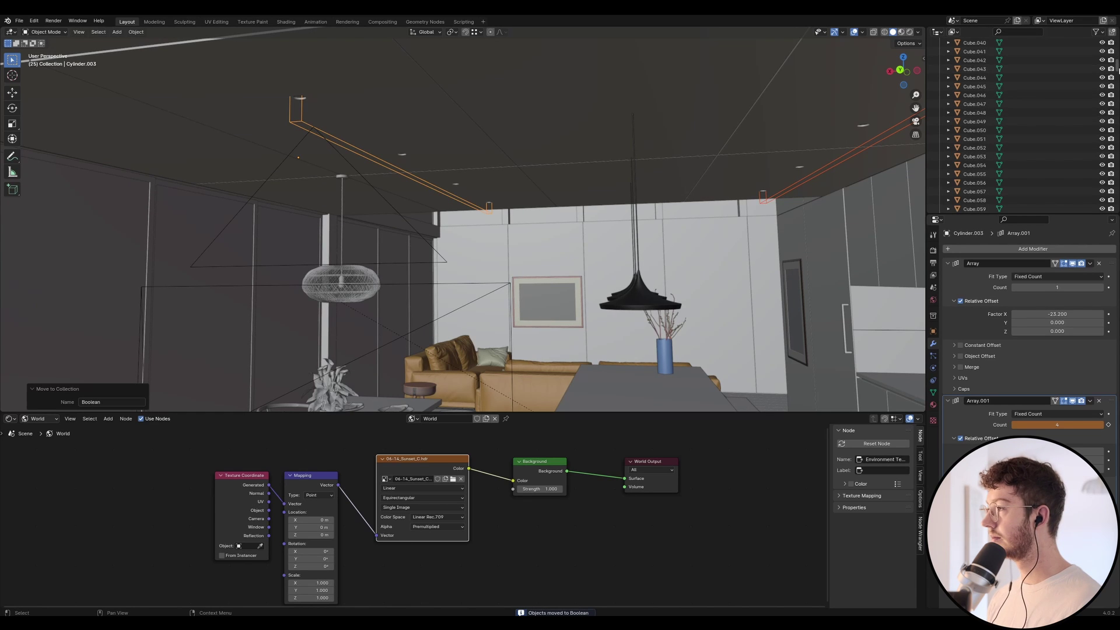
pyautogui.scroll(-10, 1027, 125)
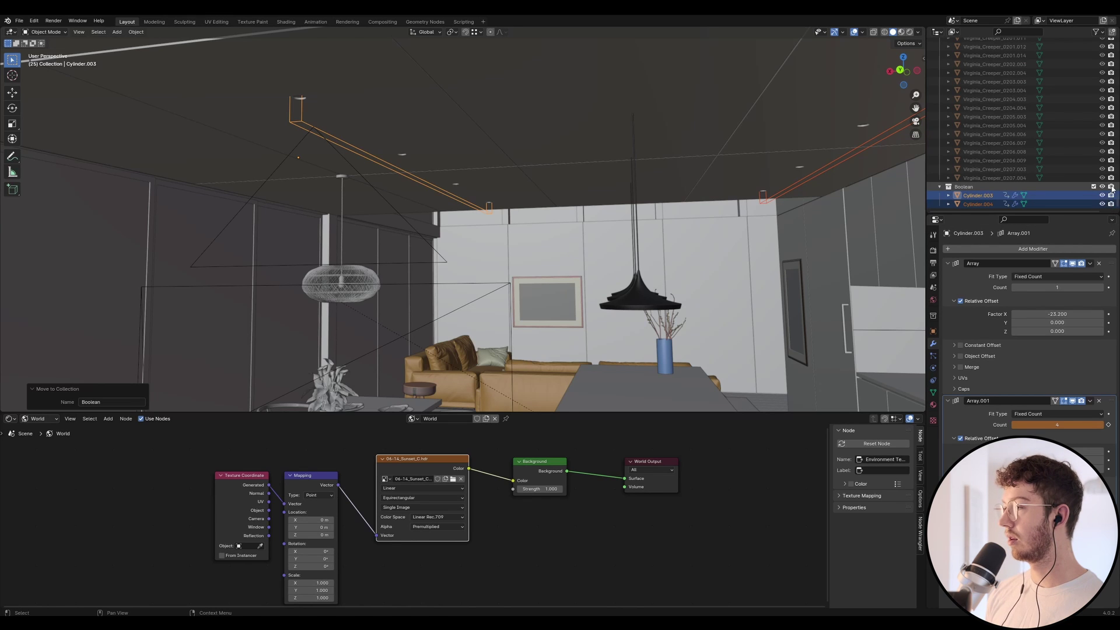
pyautogui.click(1111, 186)
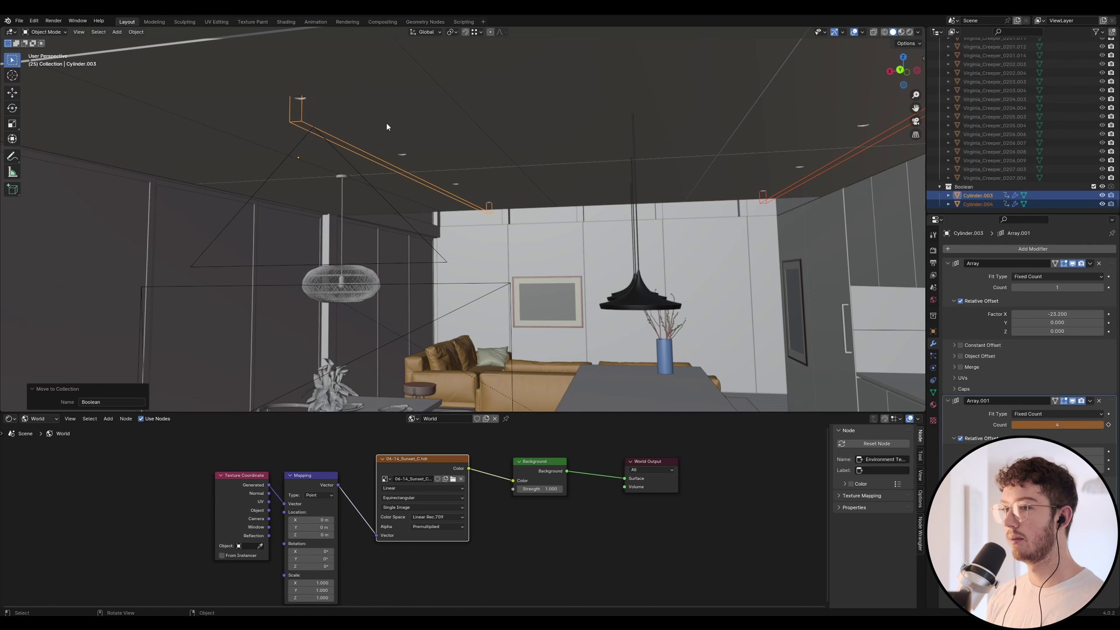
# Duplicate both cylinder rows in place and move the duplicates to the Scene Collection.
pyautogui.hotkey('shift', 'd')
pyautogui.rightClick(597, 132)
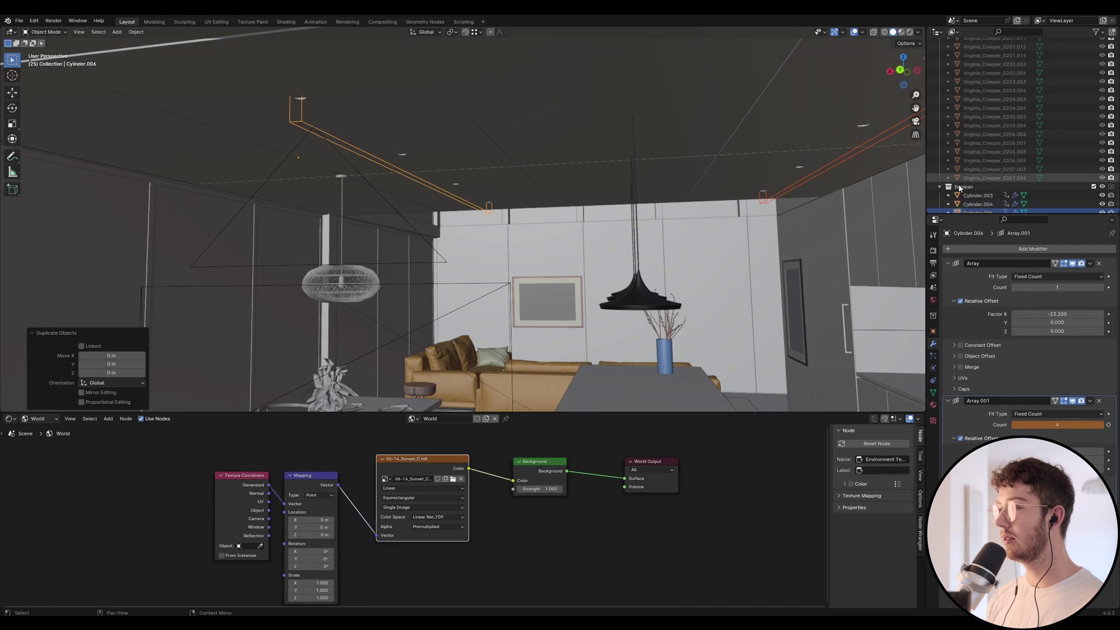
pyautogui.scroll(-2, 986, 198)
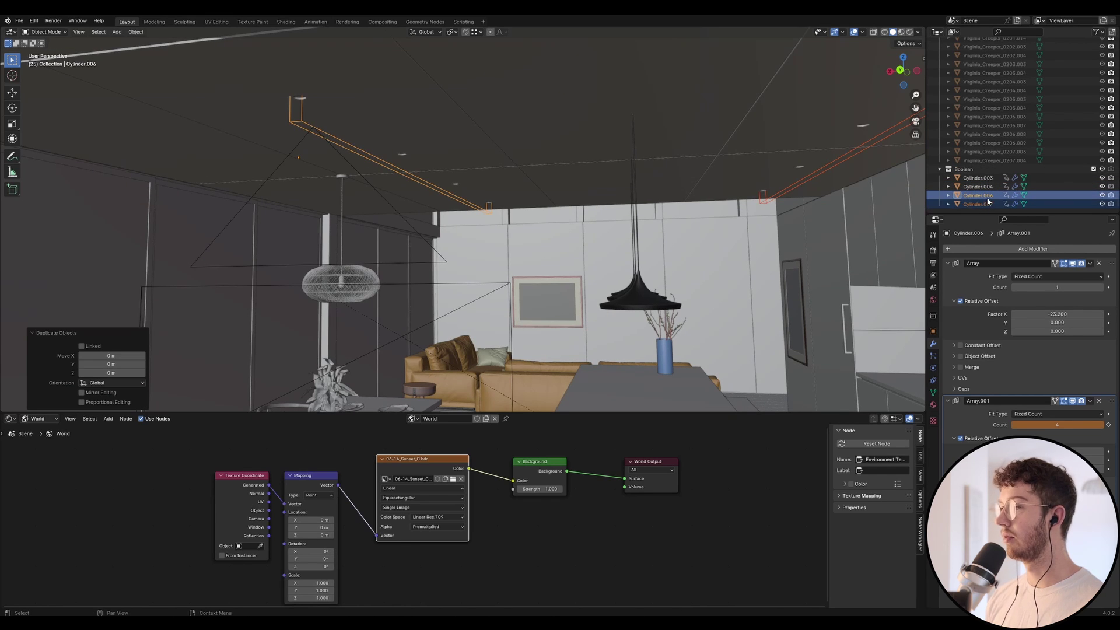
pyautogui.rightClick(296, 126)
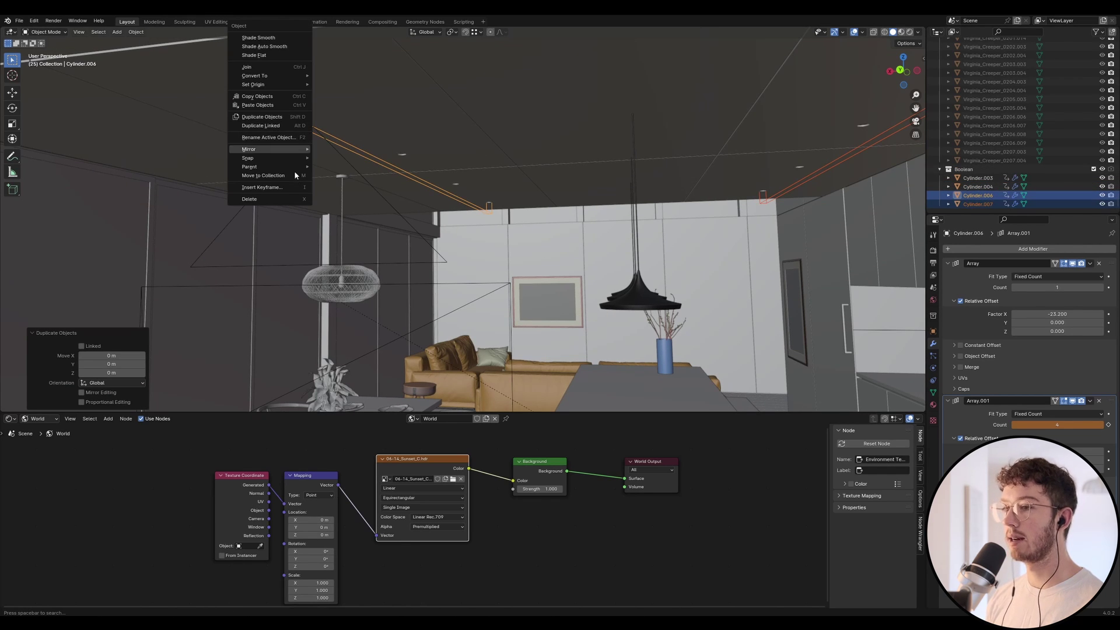
pyautogui.click(270, 175)
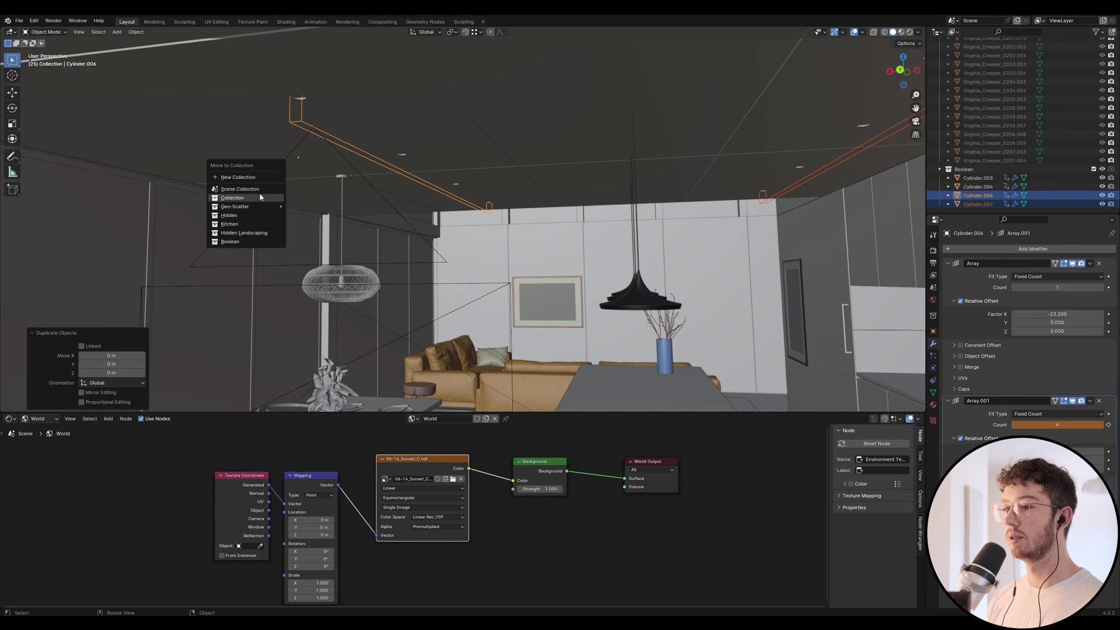
pyautogui.press('Return')
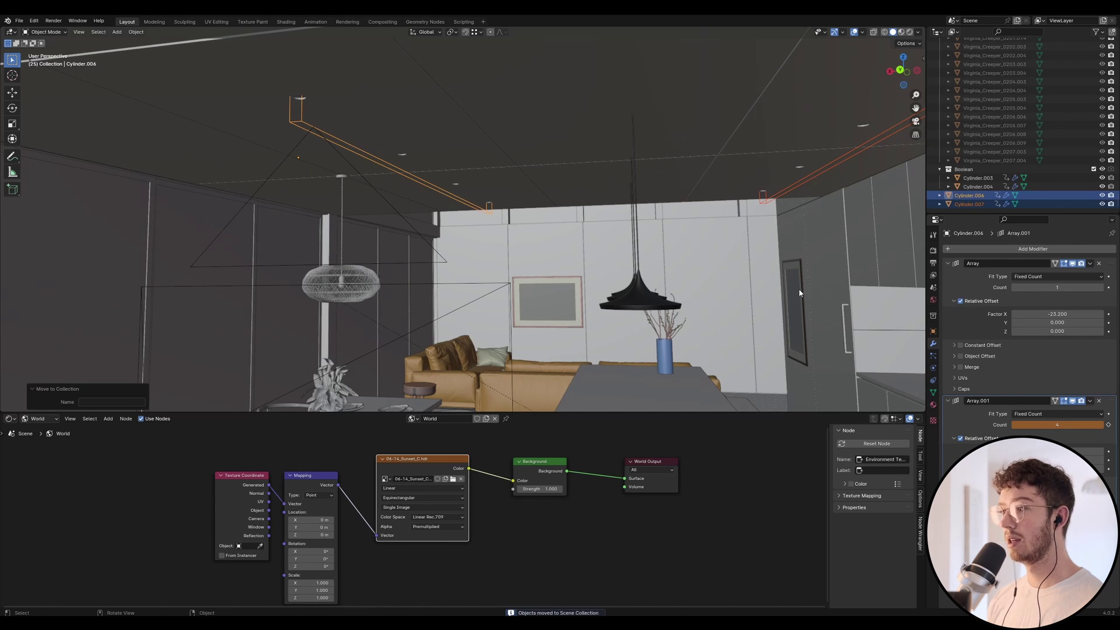
# Display the window-side duplicate row as solid cylinders and raise it about 0.065 m along Z into the ceiling holes.
pyautogui.click(932, 330)
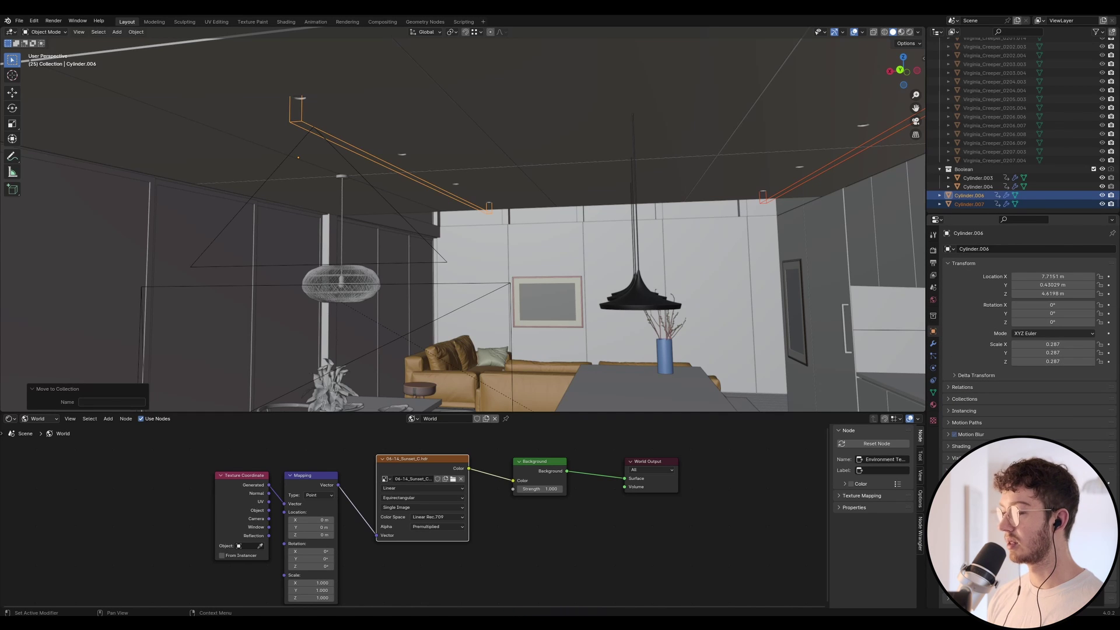
pyautogui.press('a')
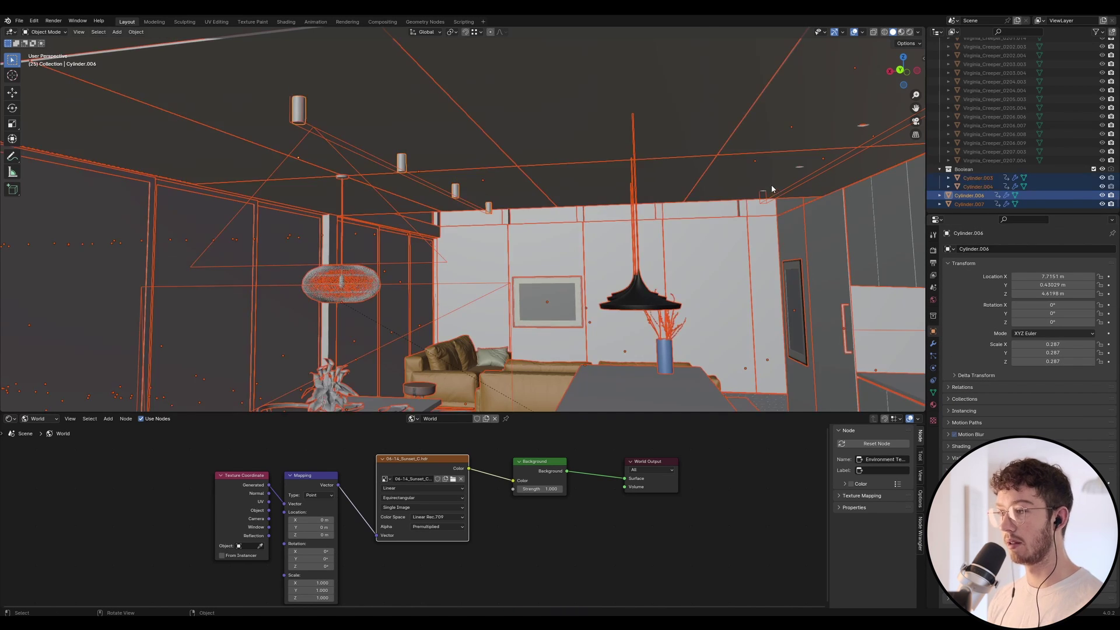
pyautogui.click(306, 119)
pyautogui.press('g')
pyautogui.press('z')
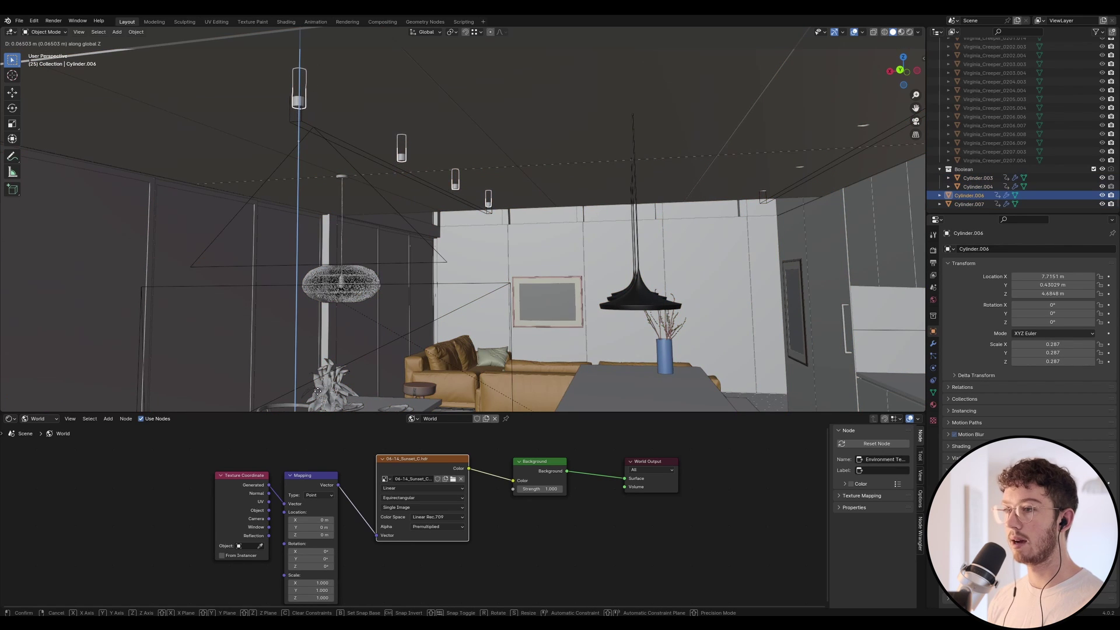
pyautogui.click(309, 82)
# Add a Difference Boolean modifier to the ceiling object Cube.097, using the window-side wireframe spotlight cylinder row as the cutter.
pyautogui.moveTo(309, 82); pyautogui.dragTo(466, 178, button='middle')
pyautogui.click(356, 156)
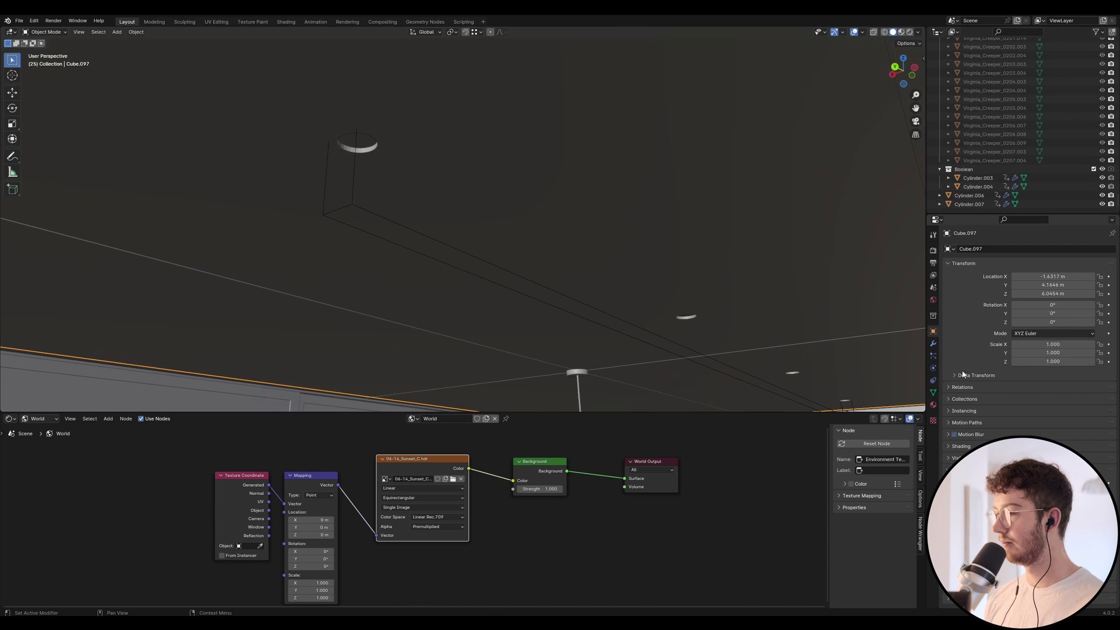
pyautogui.hotkey('ctrl', 'Tab')
pyautogui.click(977, 248)
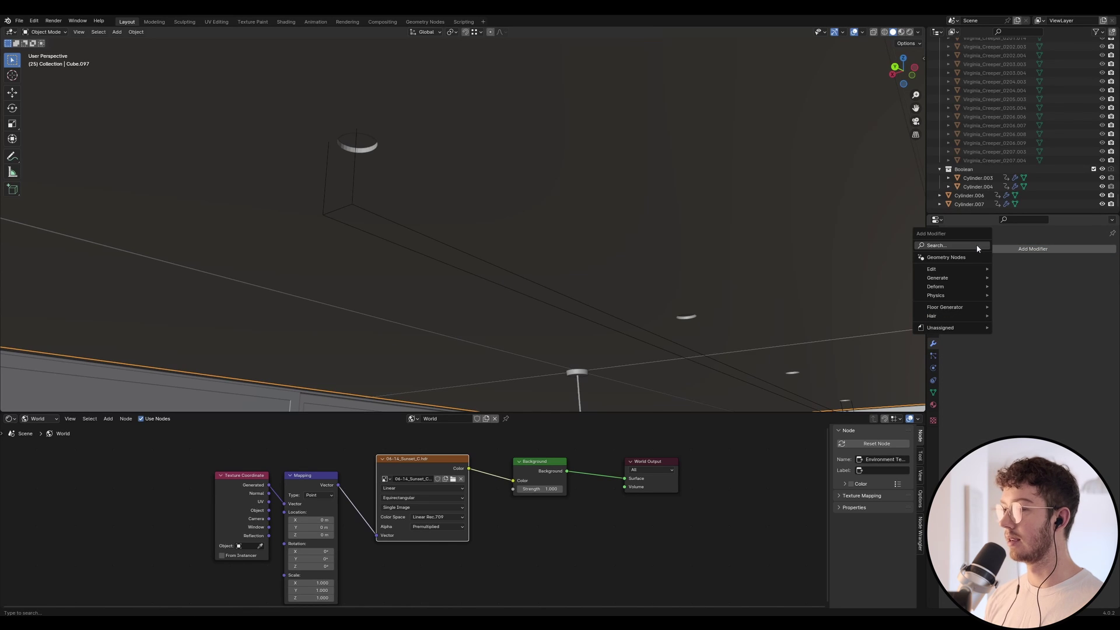
pyautogui.press('space')
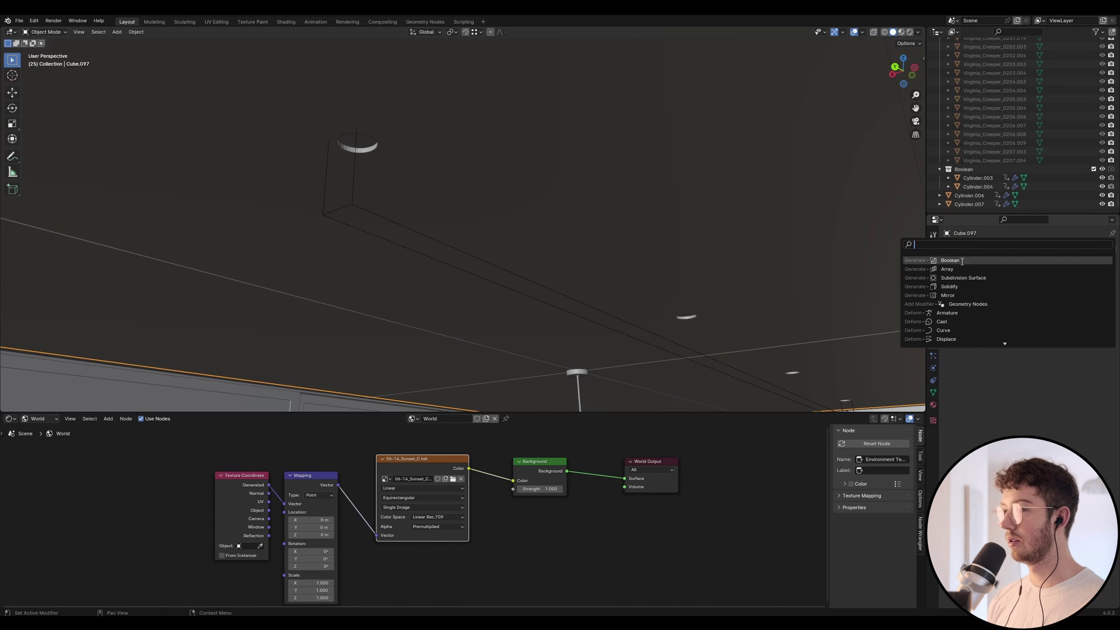
pyautogui.press('Return')
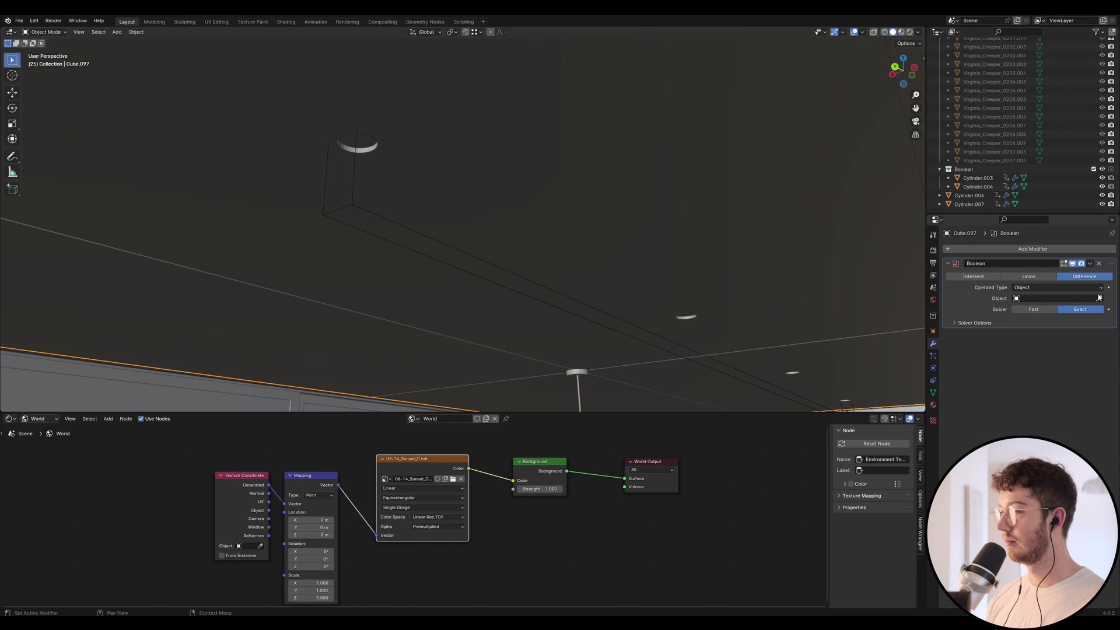
pyautogui.click(512, 272)
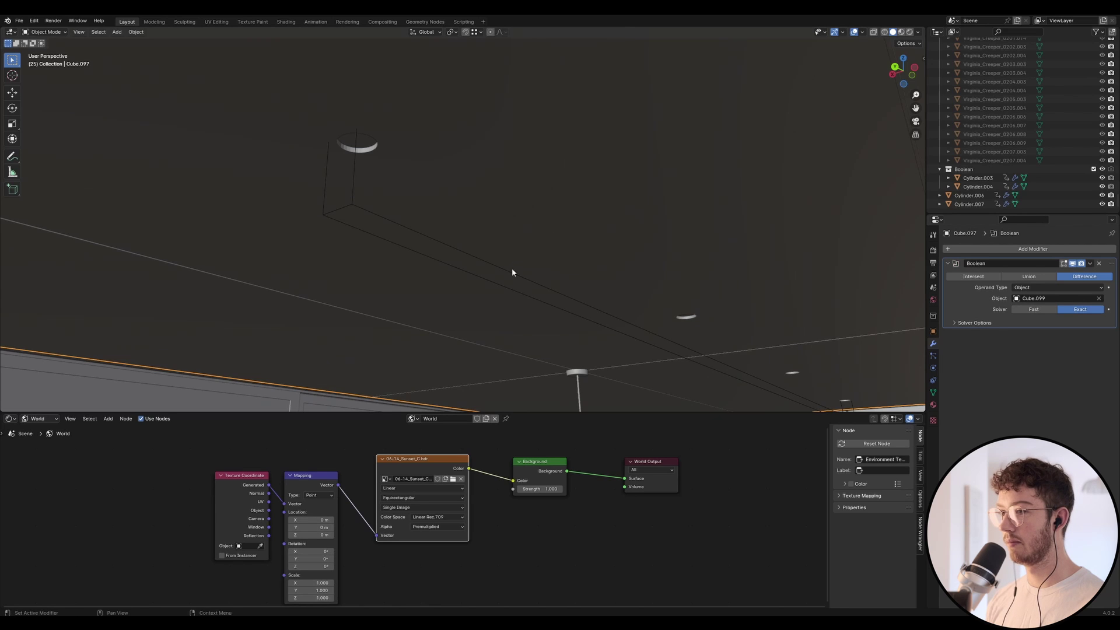
pyautogui.click(1099, 299)
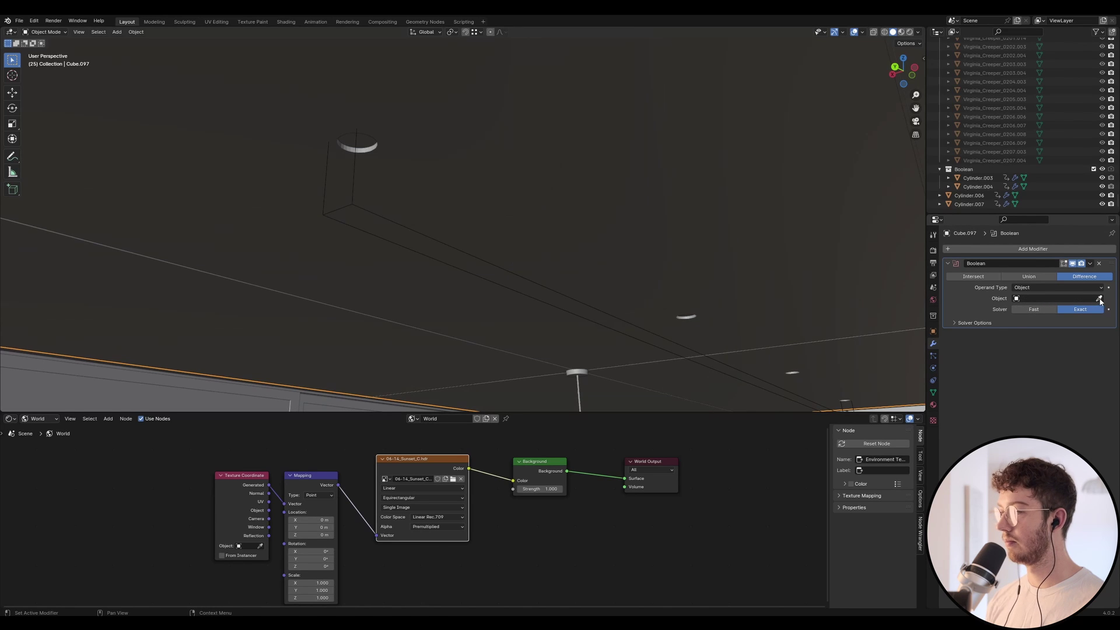
pyautogui.click(353, 204)
# Fine-tune the solid light cylinder row's height along Z, raising it about 0.018 m and lowering it back about 0.014 m.
pyautogui.moveTo(358, 207); pyautogui.dragTo(418, 173, button='middle')
pyautogui.click(445, 143)
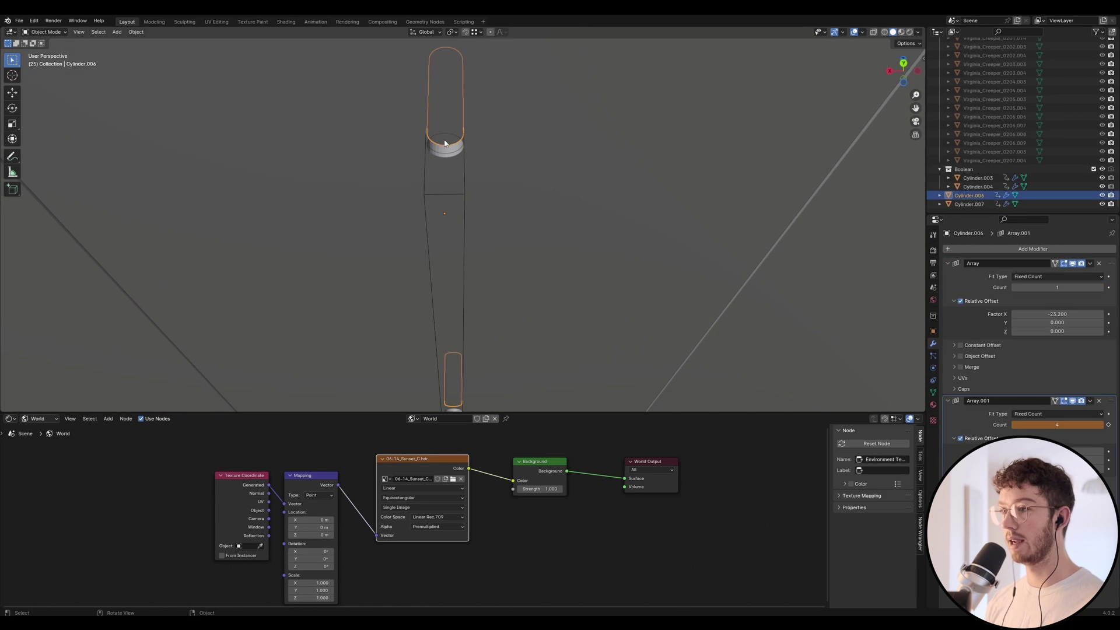
pyautogui.press('g')
pyautogui.press('z')
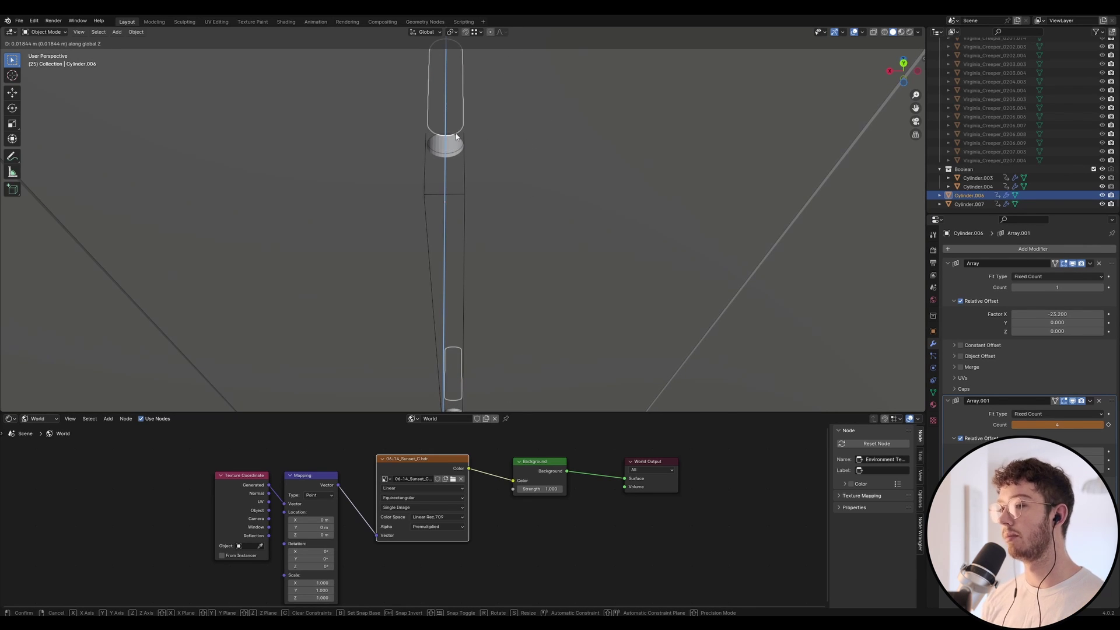
pyautogui.click(451, 150)
pyautogui.moveTo(450, 150); pyautogui.dragTo(467, 187, button='middle')
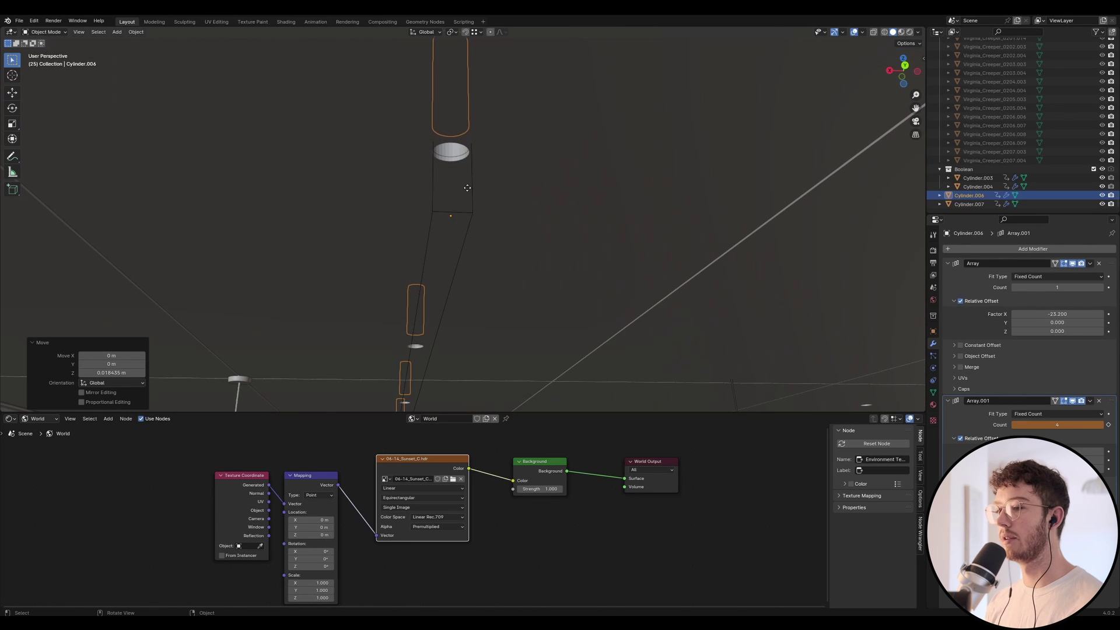
pyautogui.press('g')
pyautogui.press('z')
pyautogui.click(535, 288)
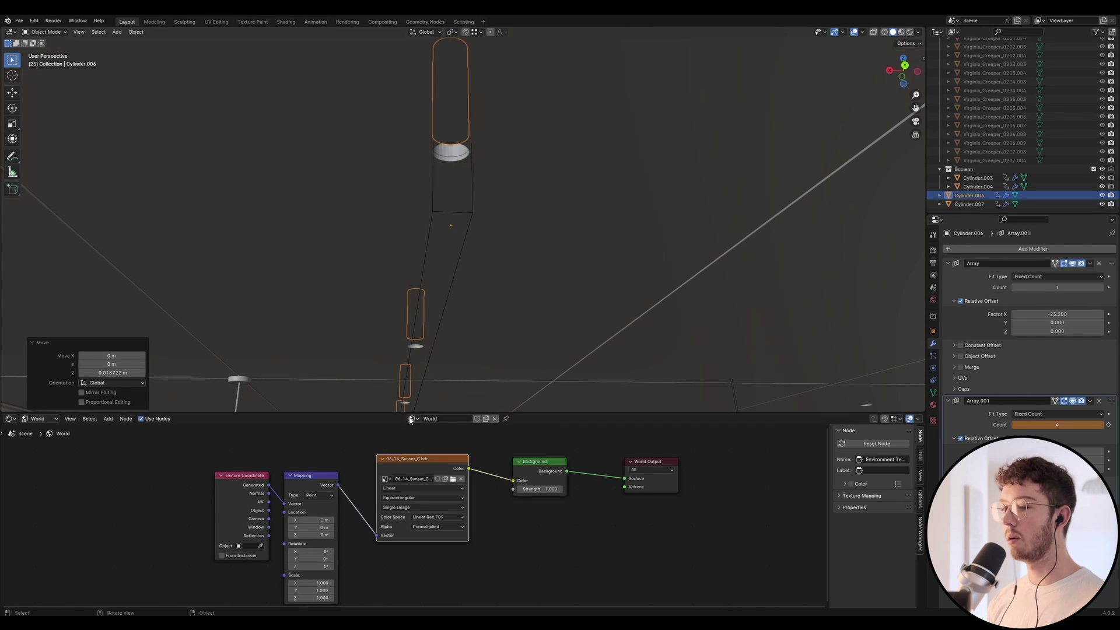
# Hide the Boolean collection in the viewport.
pyautogui.moveTo(408, 281); pyautogui.dragTo(380, 237, button='middle')
pyautogui.click(1102, 169)
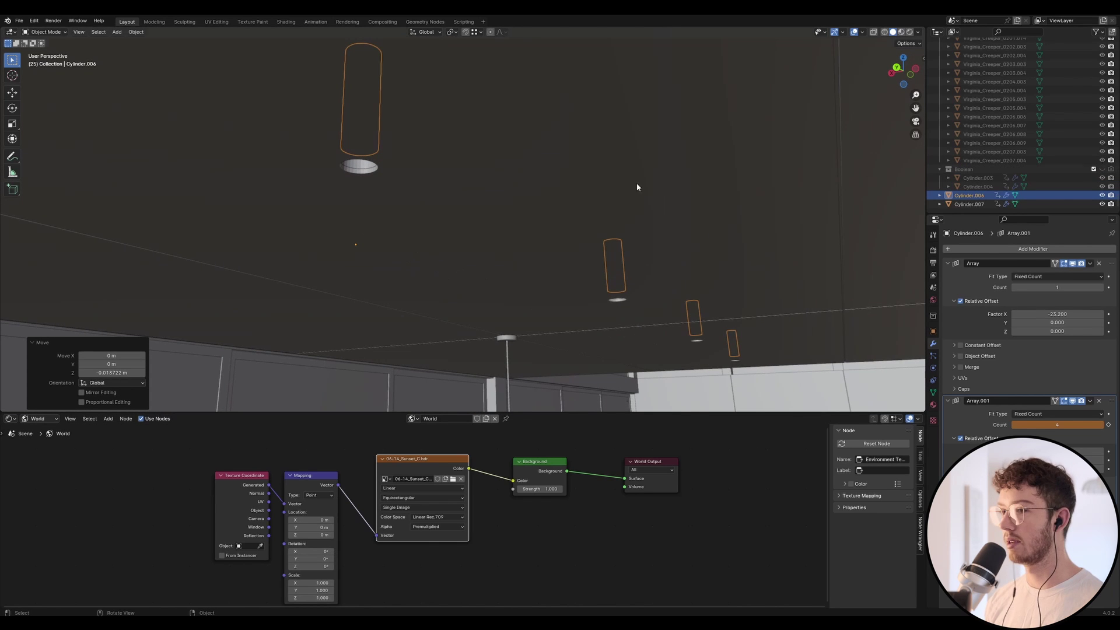
pyautogui.moveTo(358, 169); pyautogui.dragTo(478, 353, button='middle')
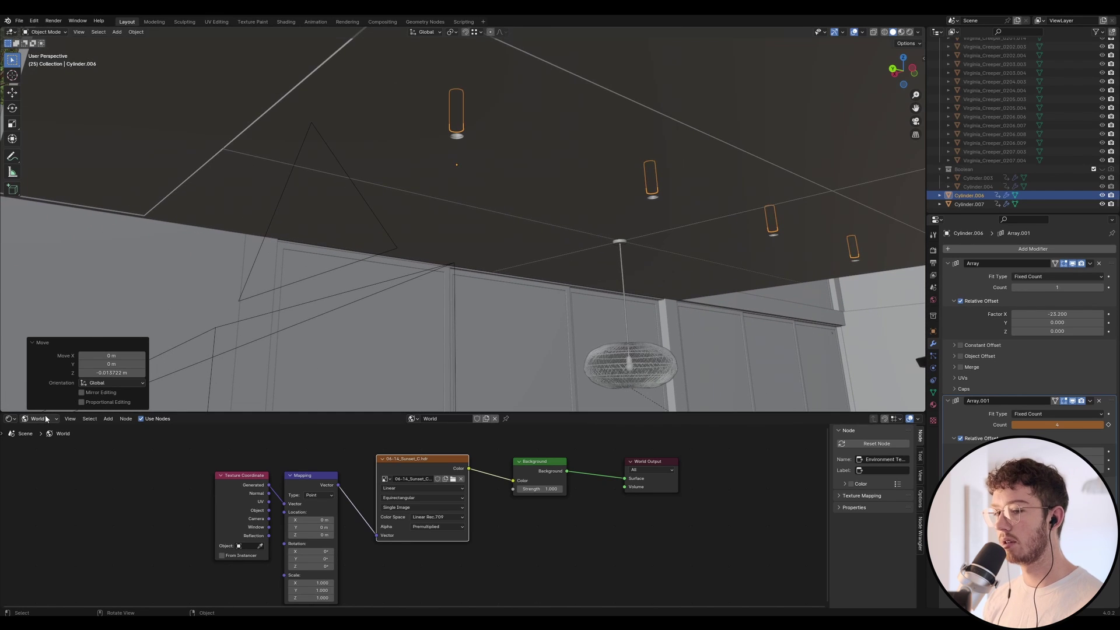
# Switch the shader editor to object materials and create a material named Downlight Kitchen for the solid light cylinder row.
pyautogui.click(79, 443)
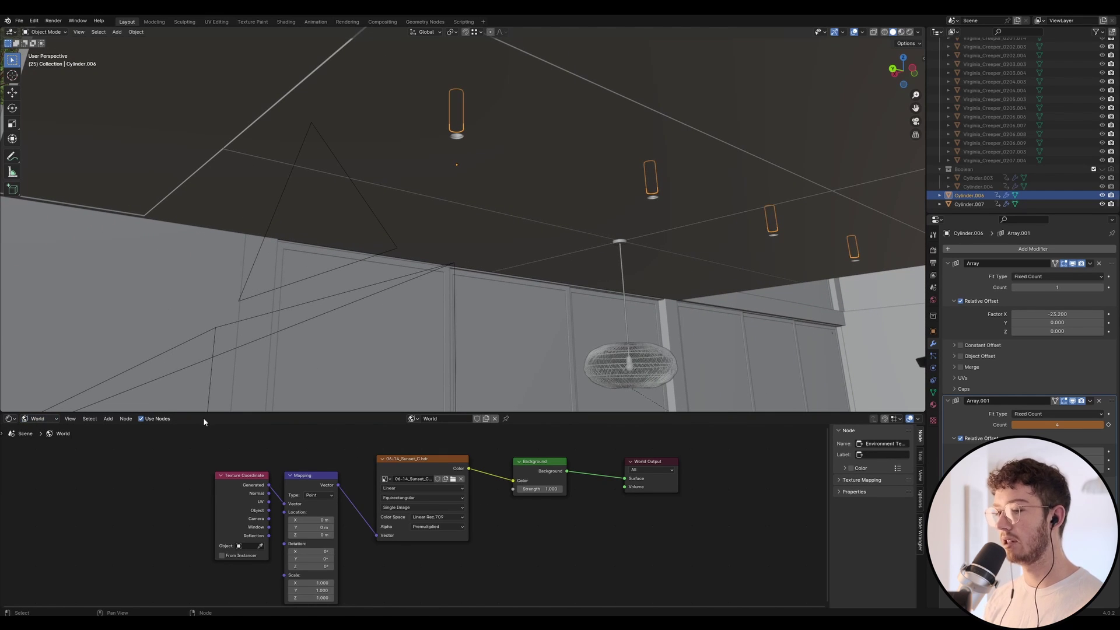
pyautogui.click(38, 418)
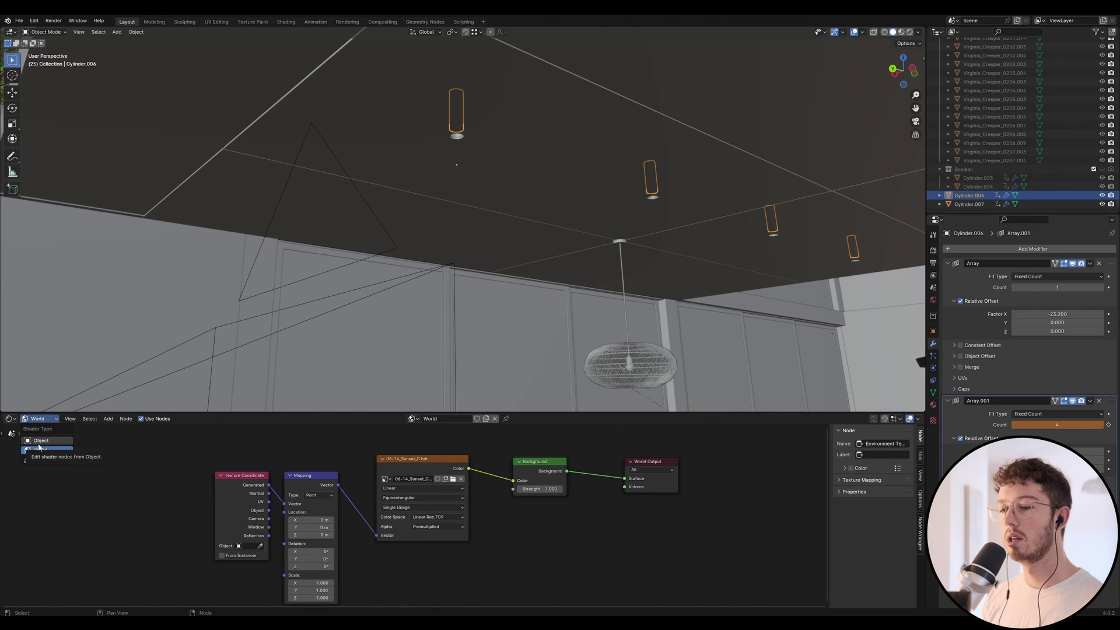
pyautogui.click(39, 445)
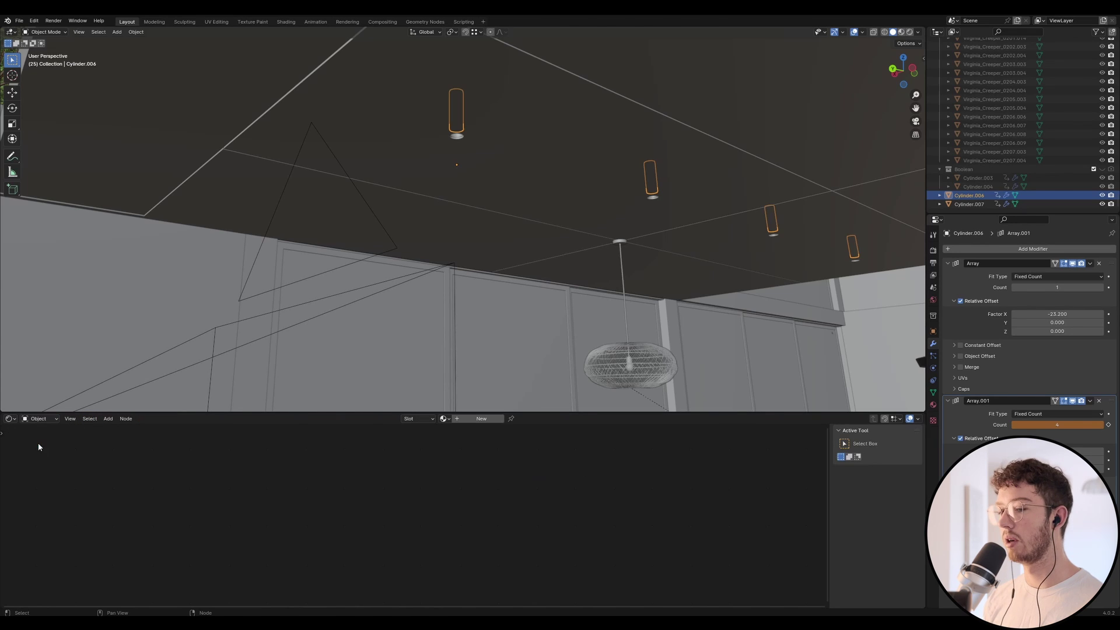
pyautogui.click(470, 420)
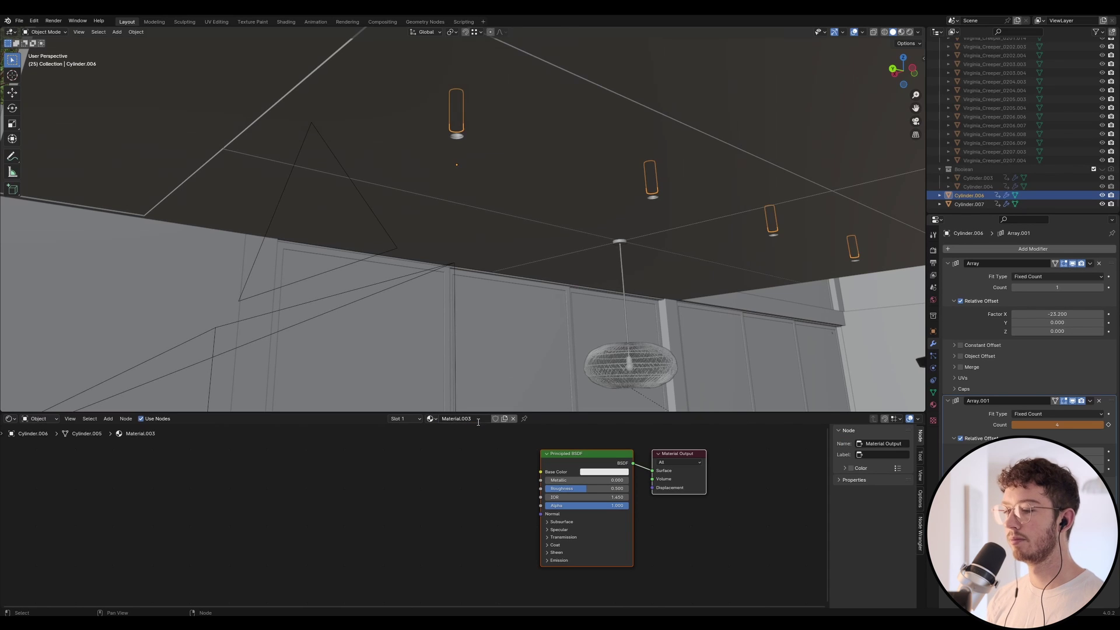
pyautogui.write('Do')
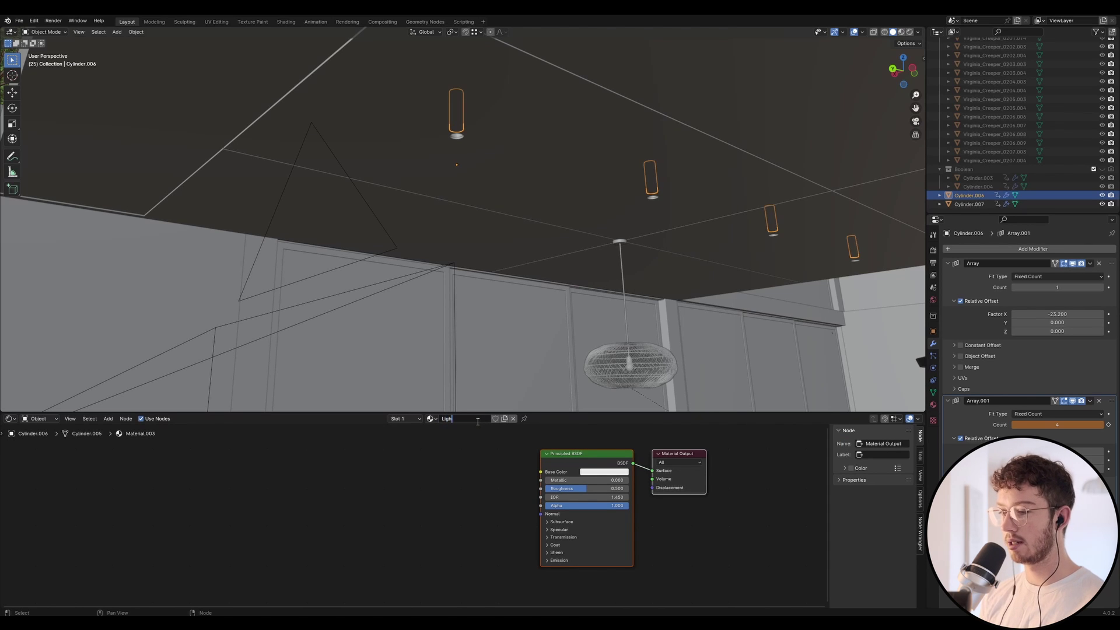
pyautogui.write('wnlight')
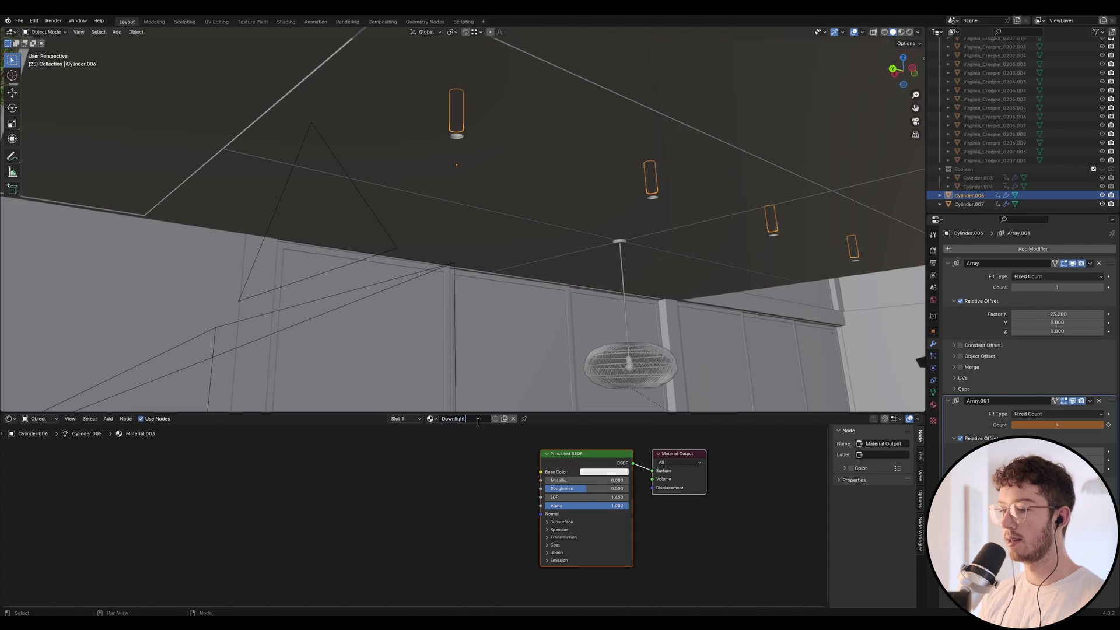
pyautogui.write(' Kitchen')
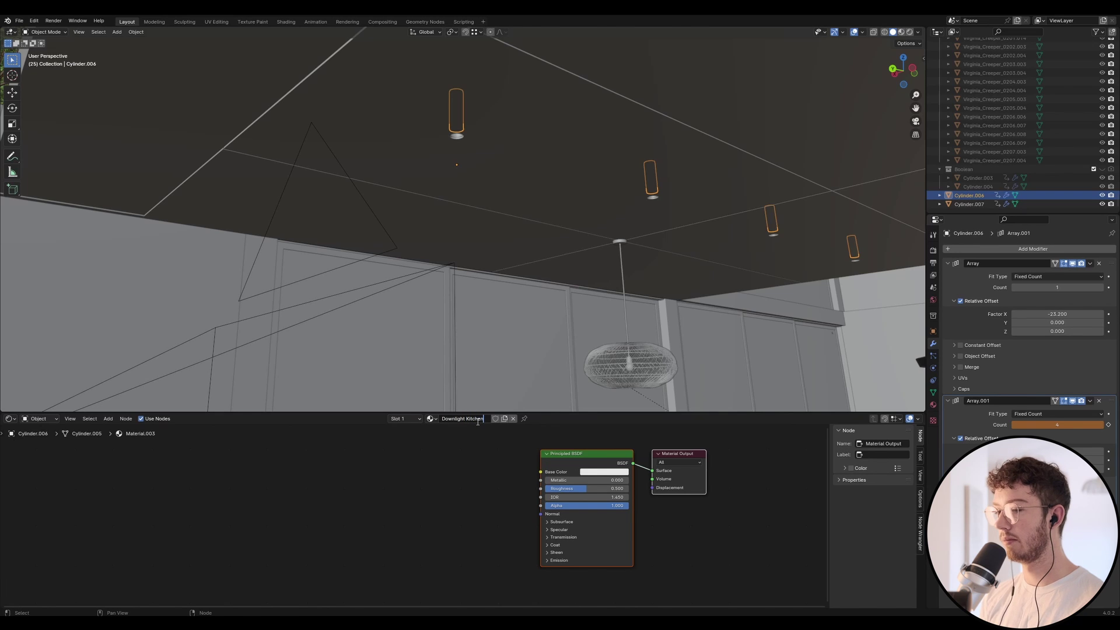
pyautogui.press('Return')
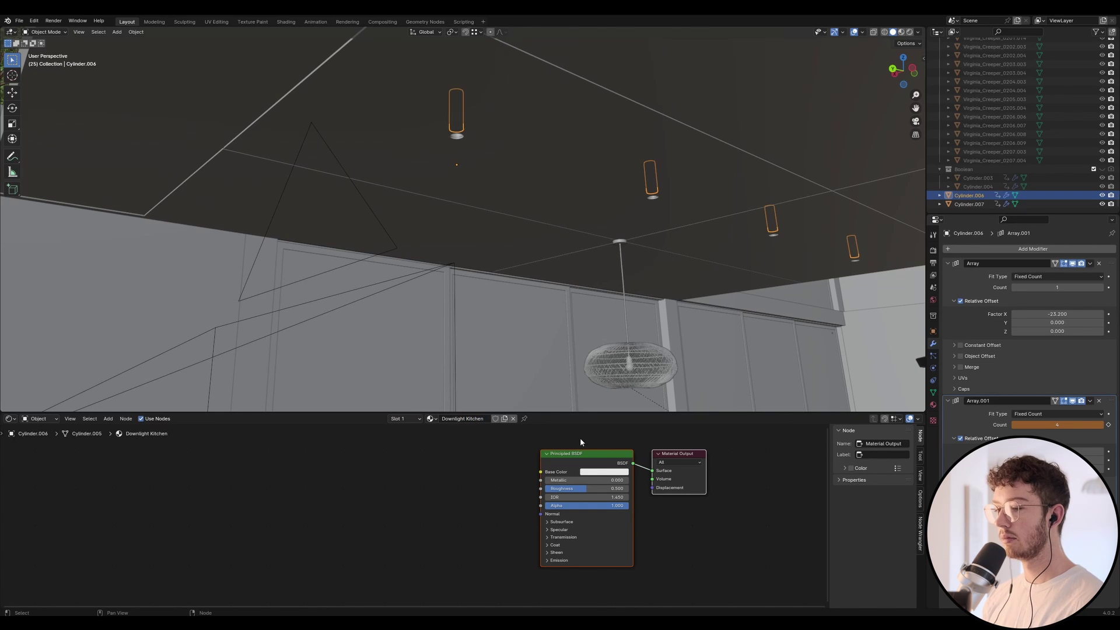
# Replace the Principled BSDF in the Downlight Kitchen material with an Emission shader connected to the output's Surface.
pyautogui.click(574, 443)
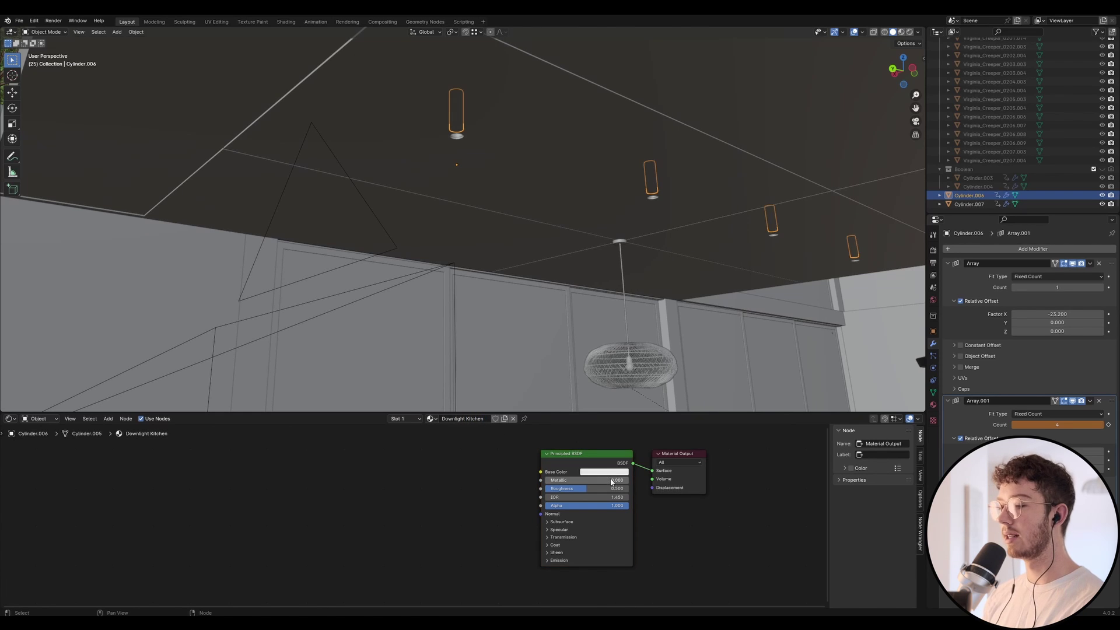
pyautogui.click(610, 512)
pyautogui.press('x')
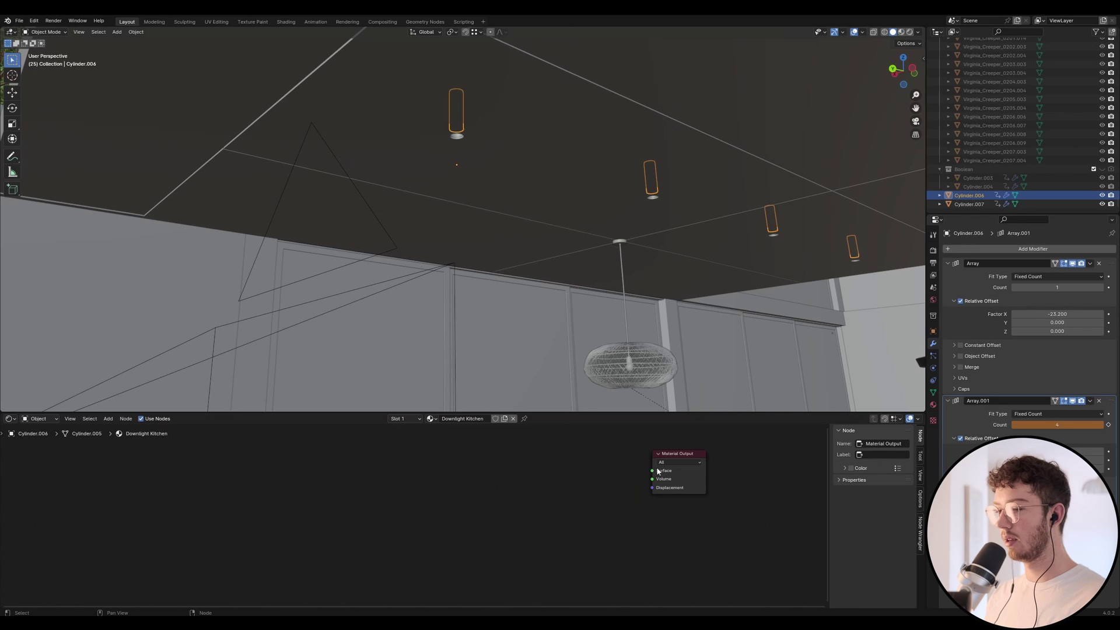
pyautogui.moveTo(651, 474); pyautogui.dragTo(496, 490)
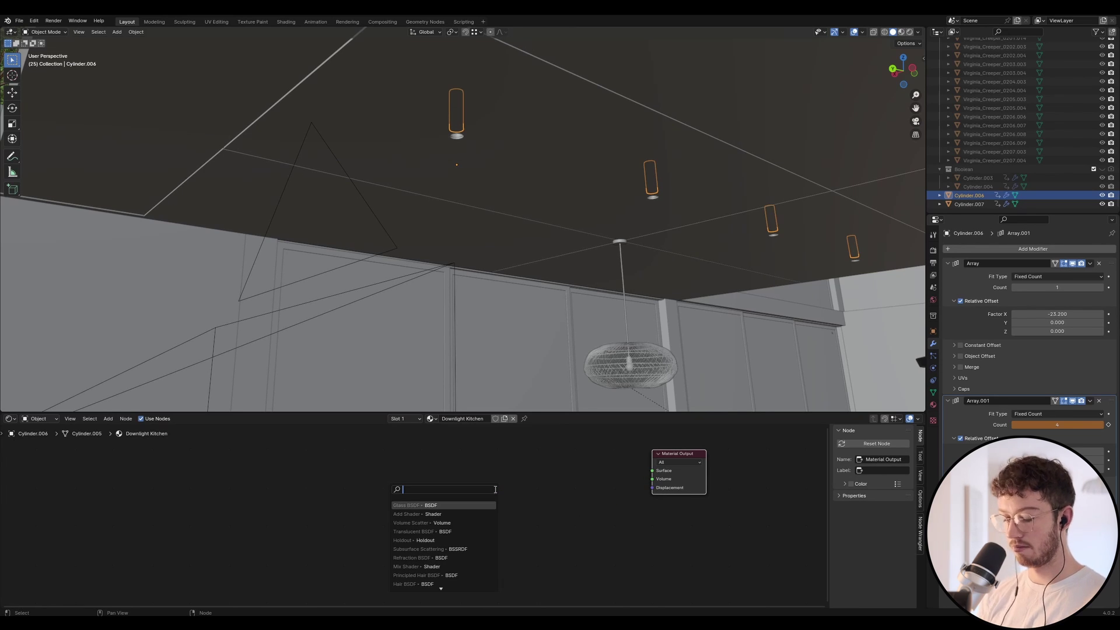
pyautogui.write('emission')
pyautogui.press('Return')
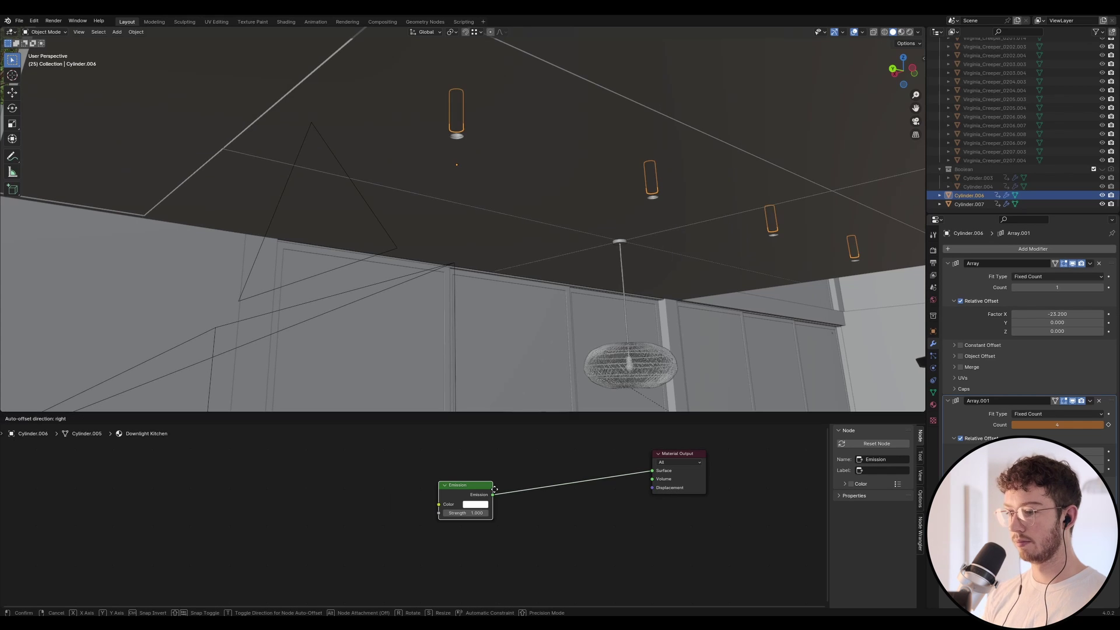
pyautogui.click(494, 490)
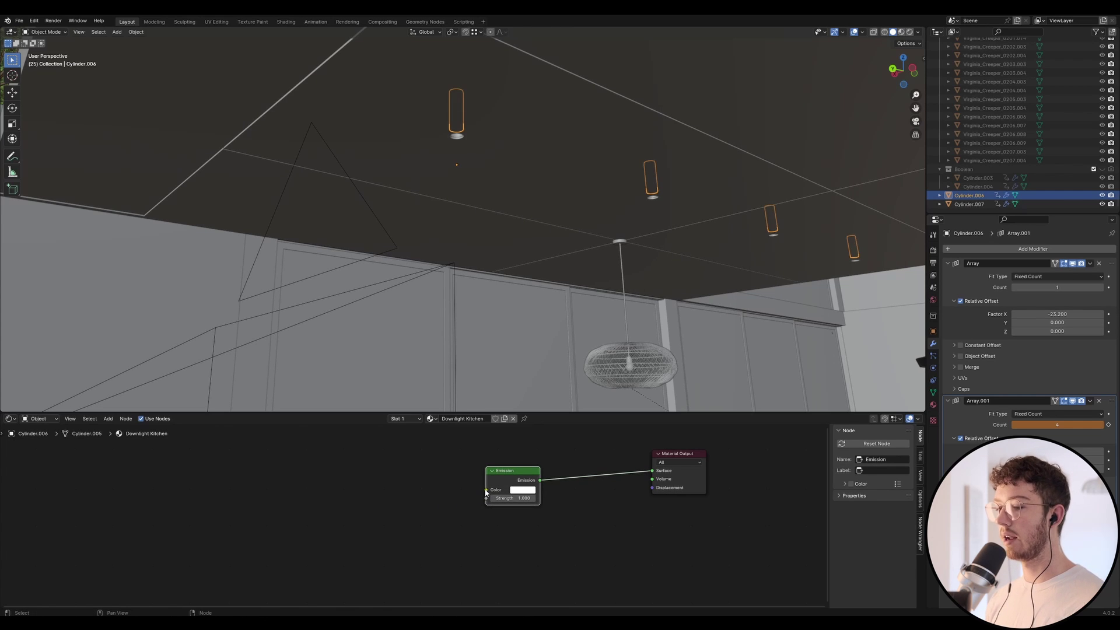
# Connect a Blackbody node to the Emission shader's color and set its temperature to 2700.
pyautogui.moveTo(485, 492); pyautogui.dragTo(398, 492)
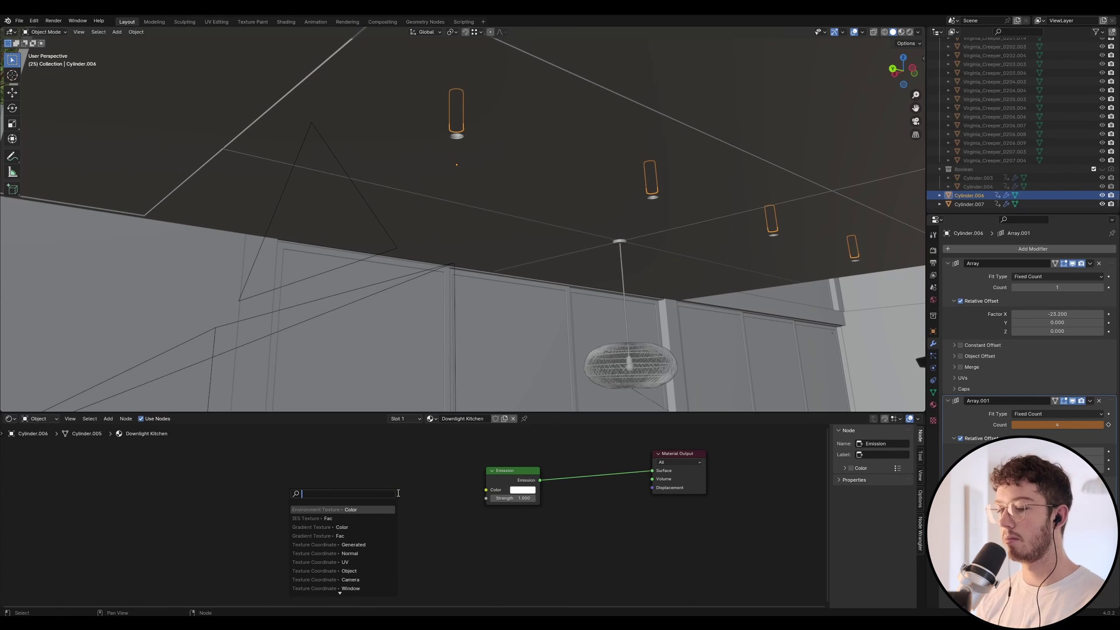
pyautogui.write('blackbody')
pyautogui.press('Return')
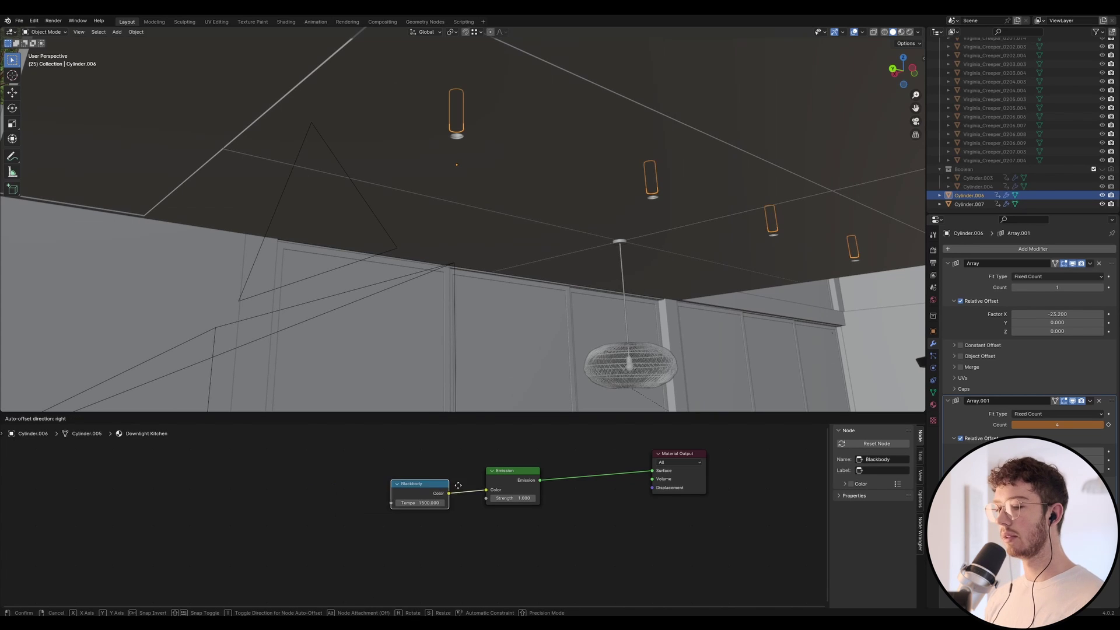
pyautogui.click(464, 479)
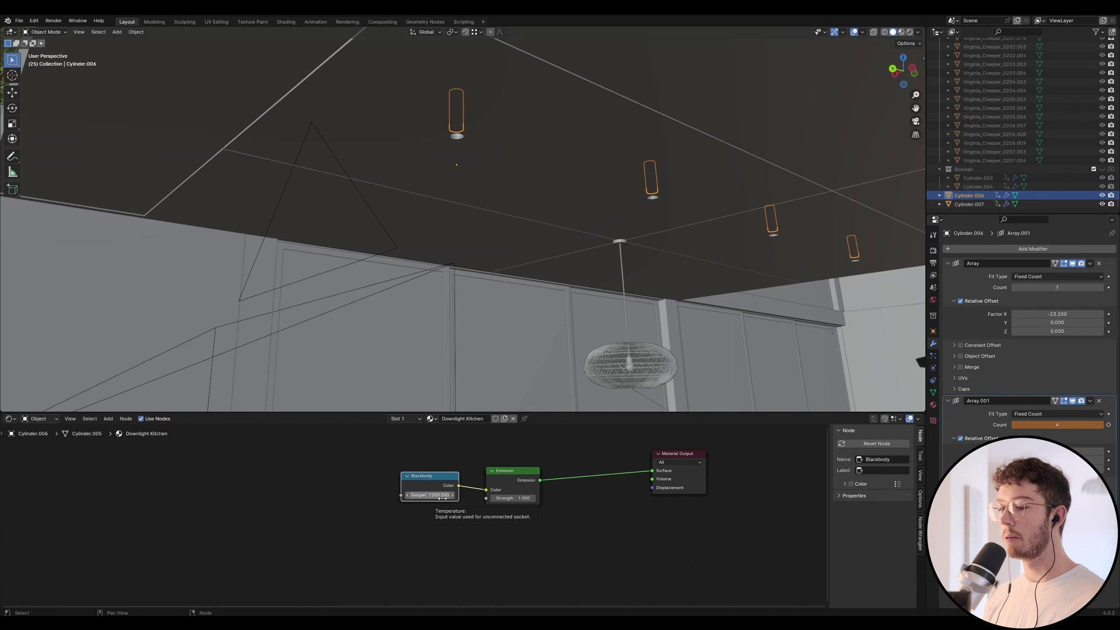
pyautogui.click(436, 497)
pyautogui.write('2700')
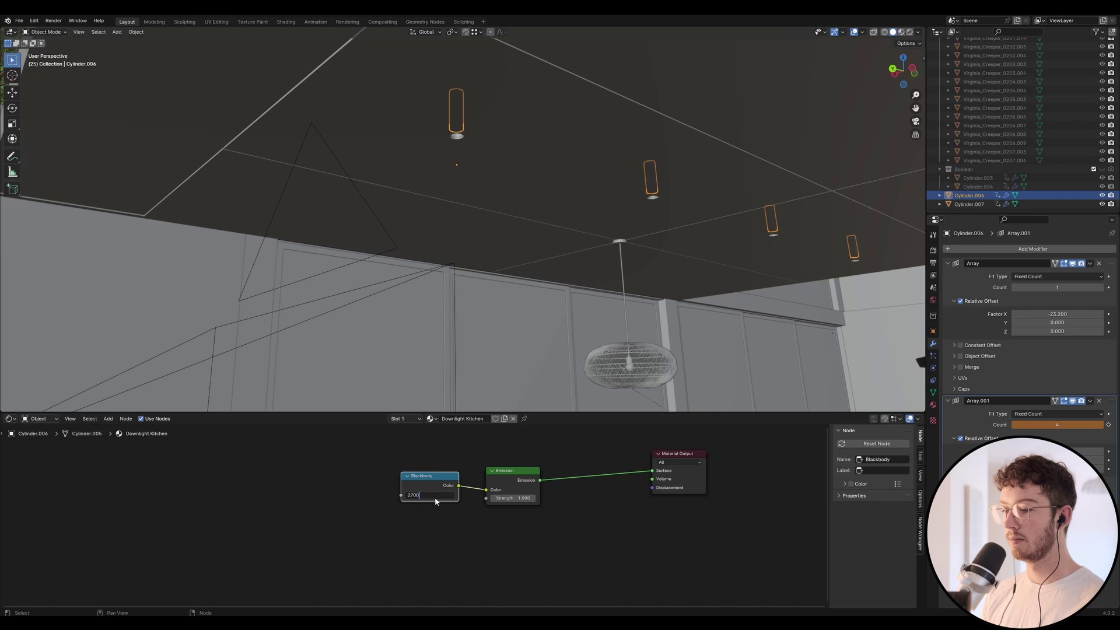
pyautogui.press('Return')
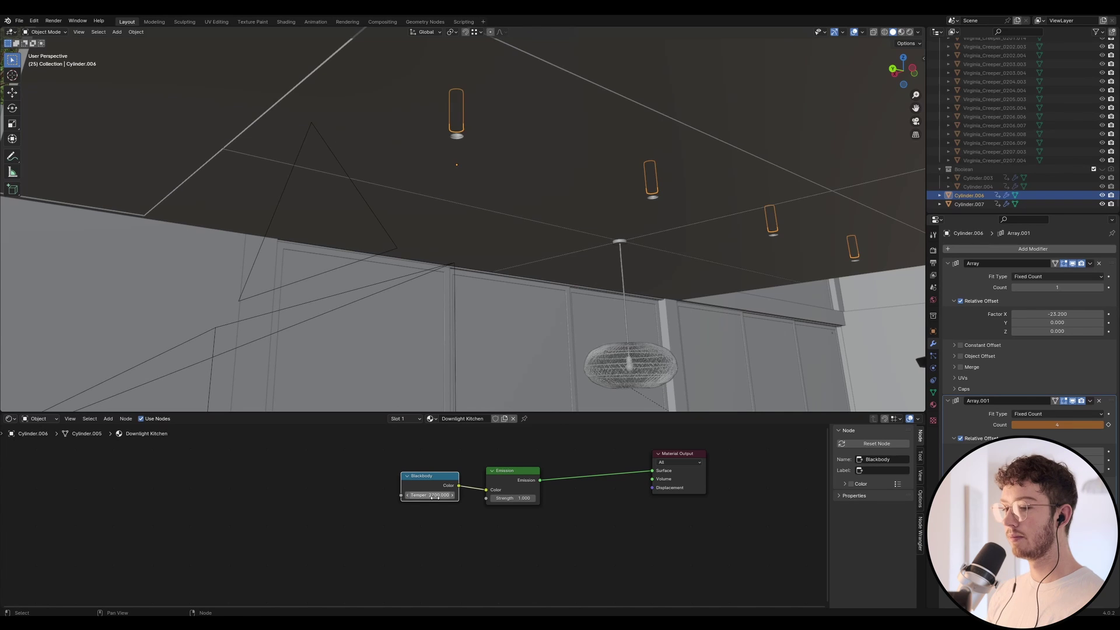
# Set the Emission shader's strength to 100.
pyautogui.click(516, 499)
pyautogui.write('1')
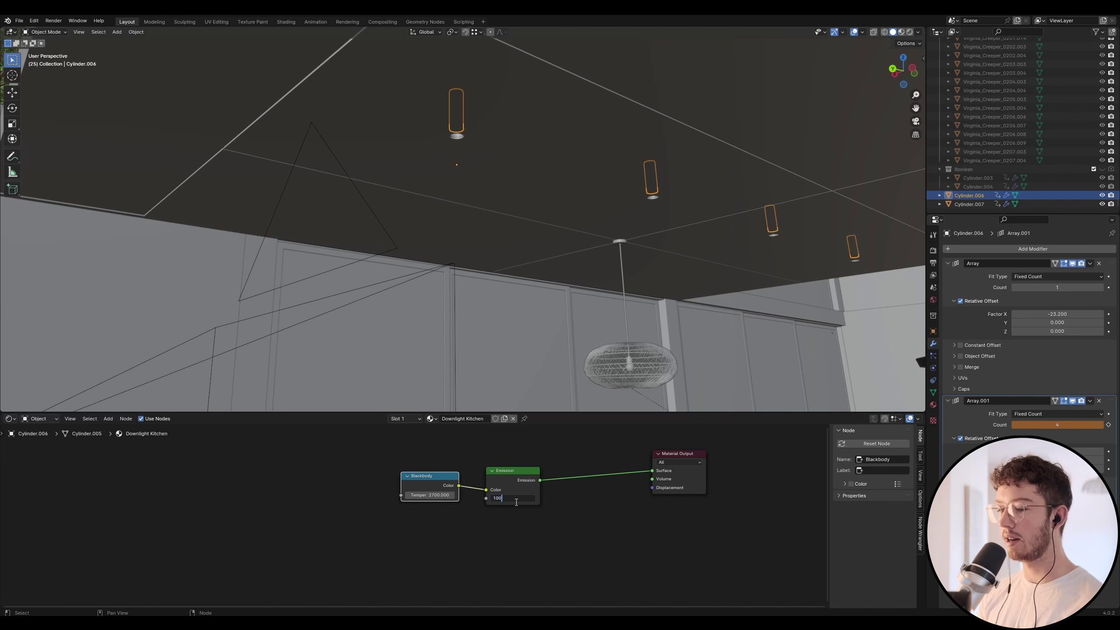
pyautogui.write('00')
pyautogui.press('Return')
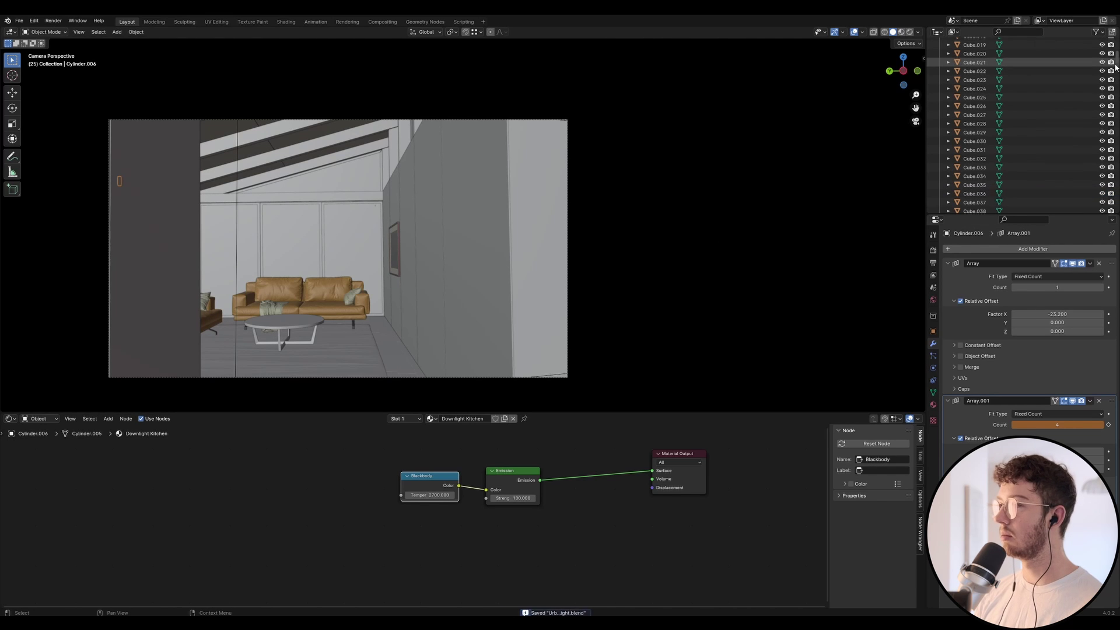
# Make Camera.004 the active camera and preview its exterior view in rendered shading.
pyautogui.scroll(15, 1117, 53)
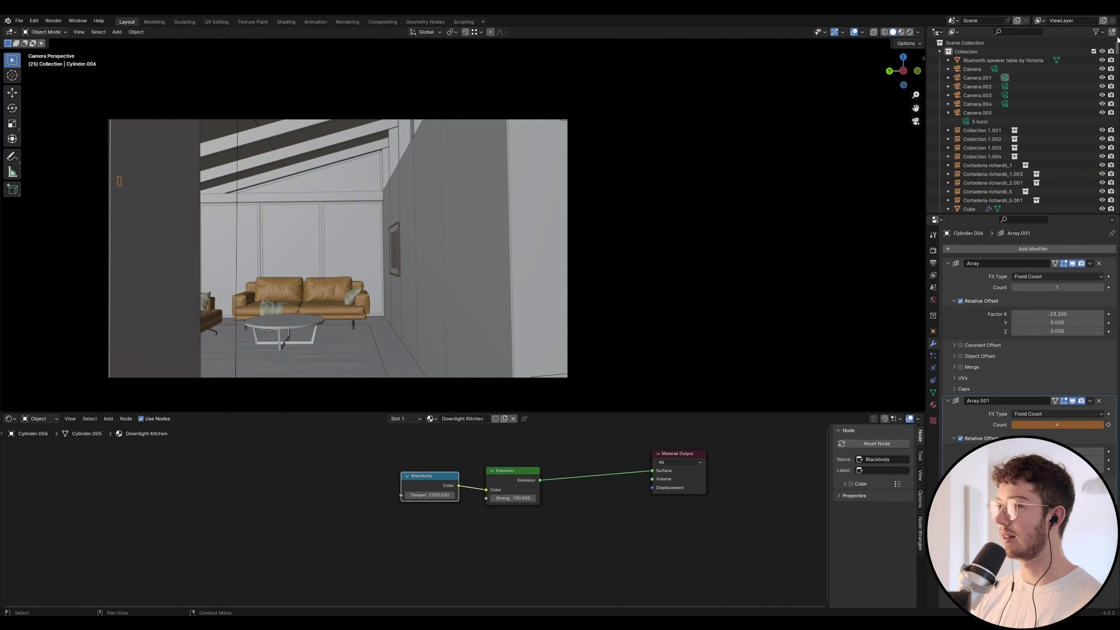
pyautogui.click(1004, 105)
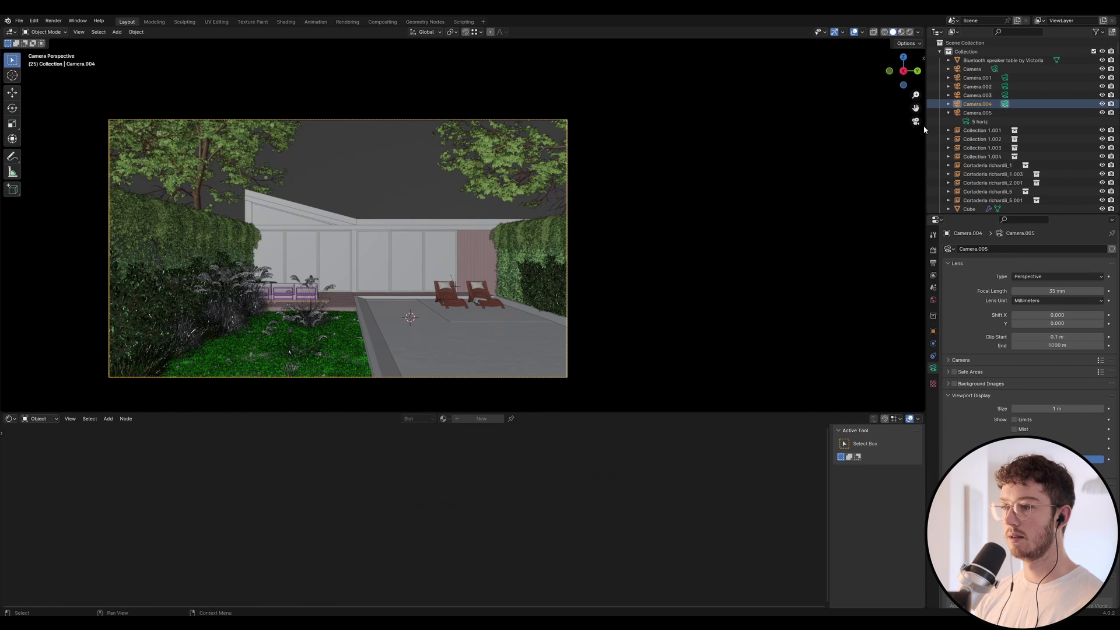
pyautogui.click(910, 33)
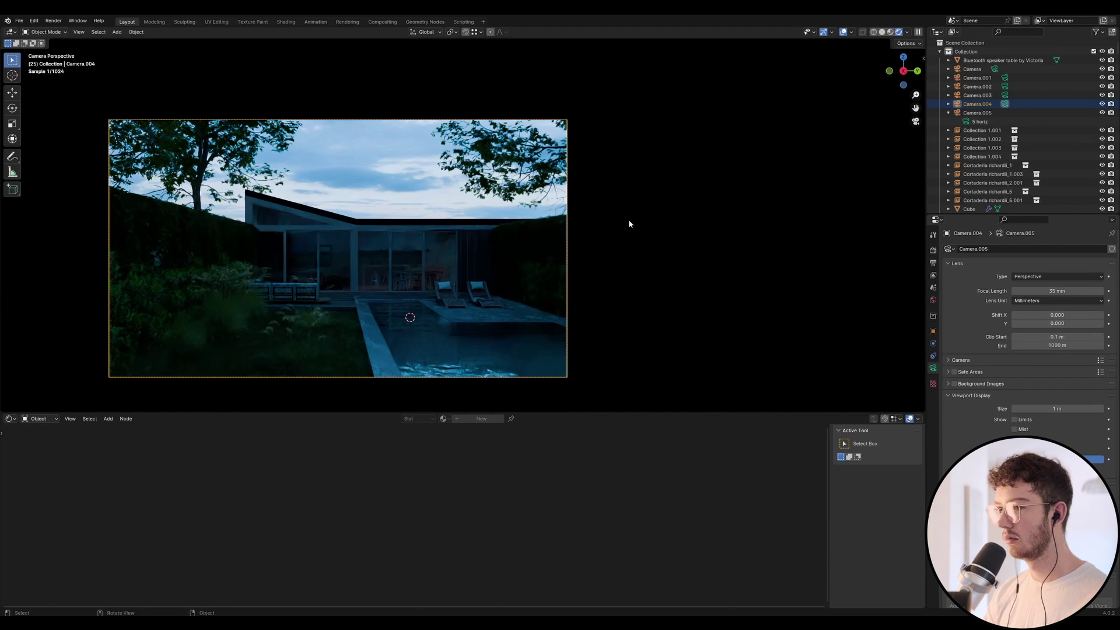
# Switch to the interior Camera and inspect the kitchen ceiling's downlights in the rendered view.
pyautogui.click(407, 249)
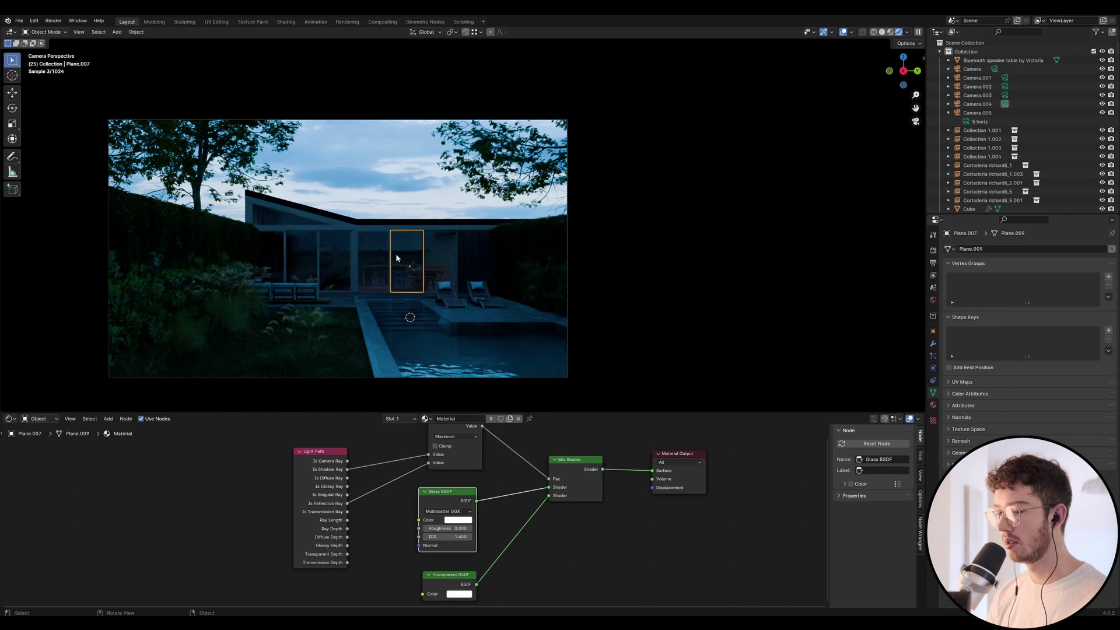
pyautogui.click(1005, 87)
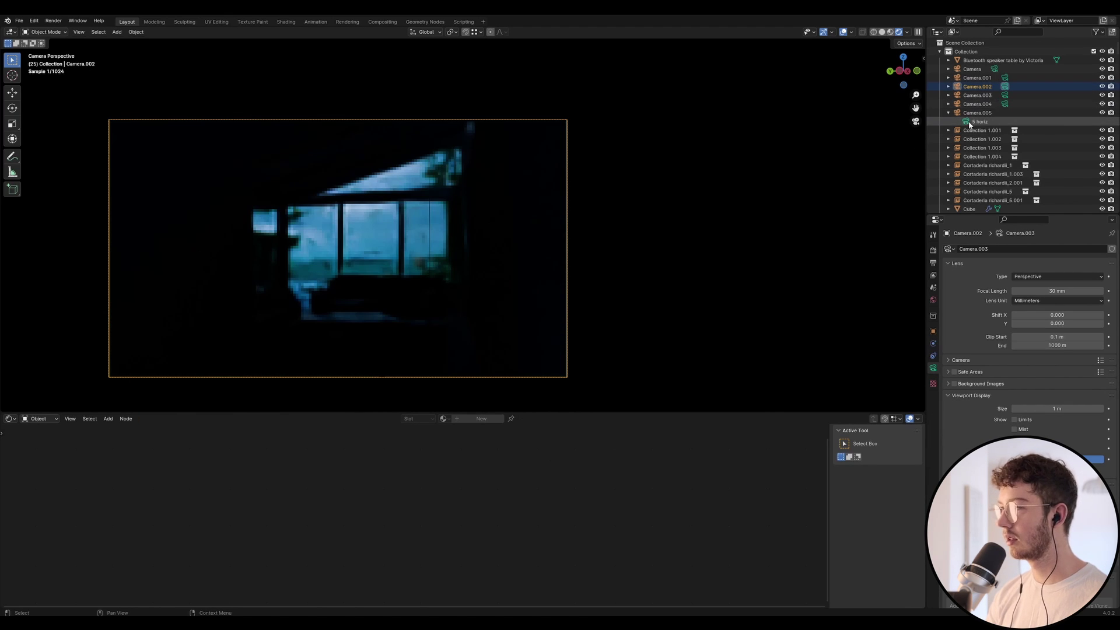
pyautogui.click(994, 69)
pyautogui.moveTo(548, 175); pyautogui.dragTo(508, 173, button='middle')
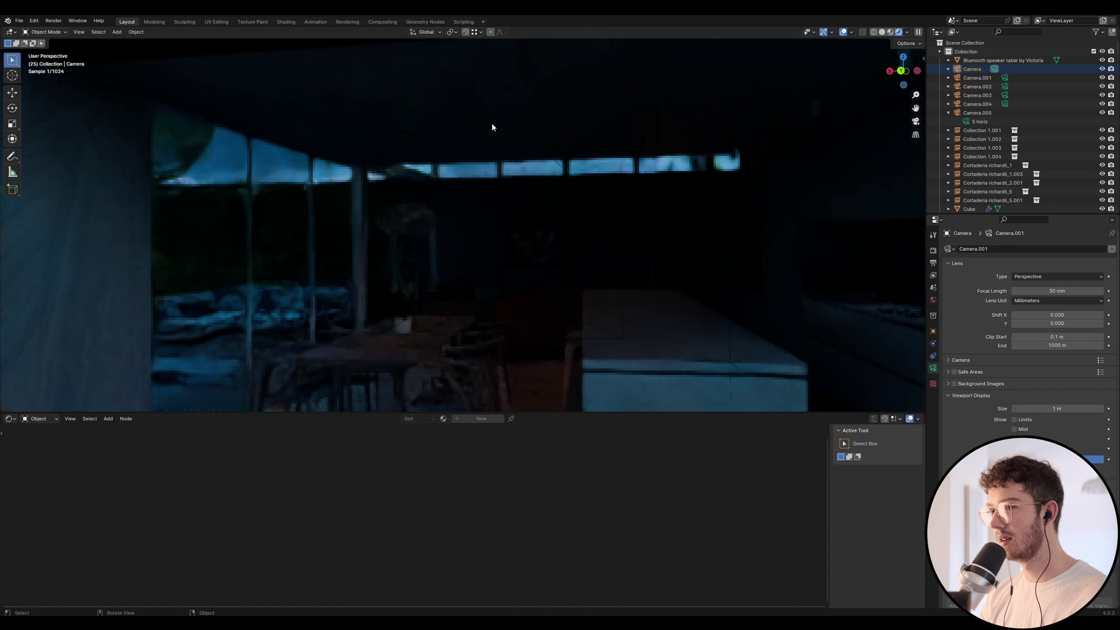
pyautogui.moveTo(492, 124); pyautogui.dragTo(468, 114, button='middle')
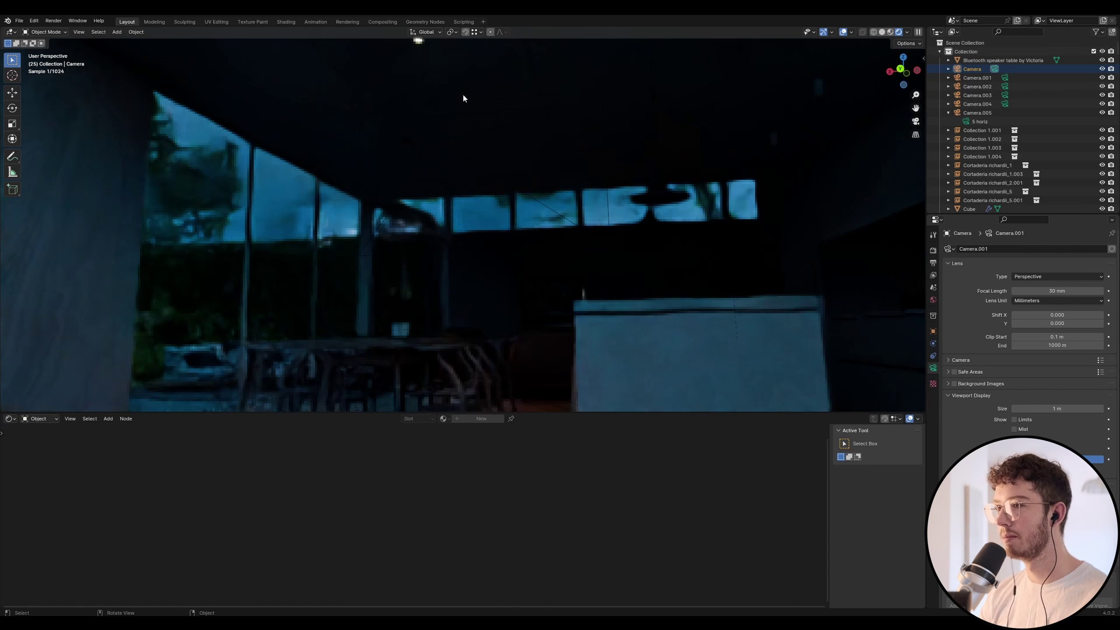
pyautogui.moveTo(484, 120); pyautogui.dragTo(490, 125, button='middle')
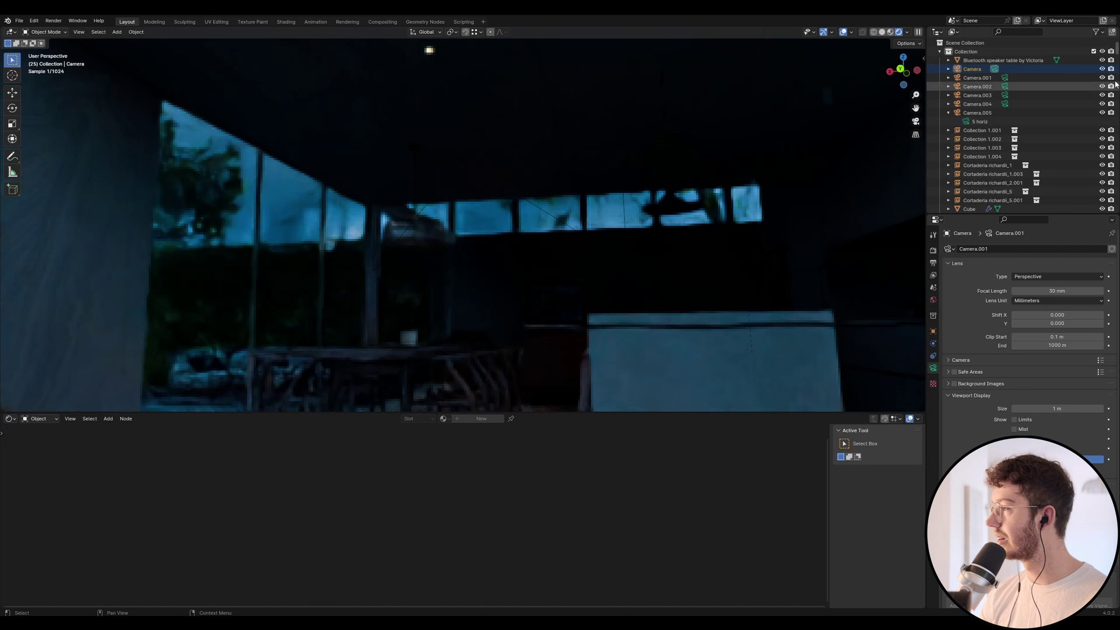
# Set the Emission strength of the Downlight Kitchen material on Cylinder.006 to 1000.
pyautogui.moveTo(1116, 50); pyautogui.dragTo(1116, 207)
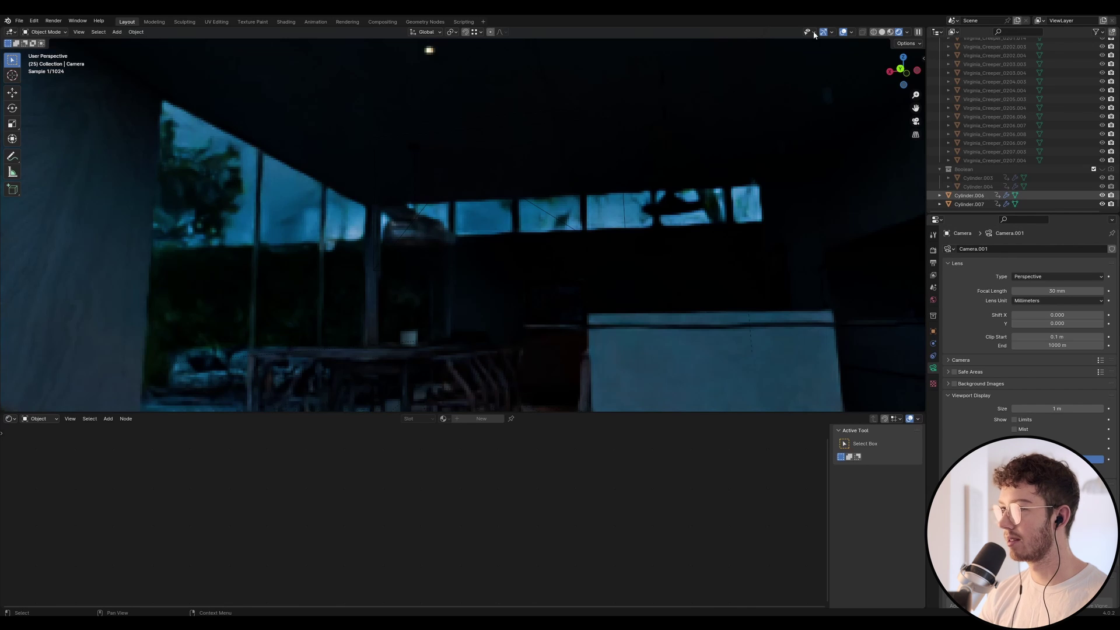
pyautogui.click(969, 196)
pyautogui.click(513, 498)
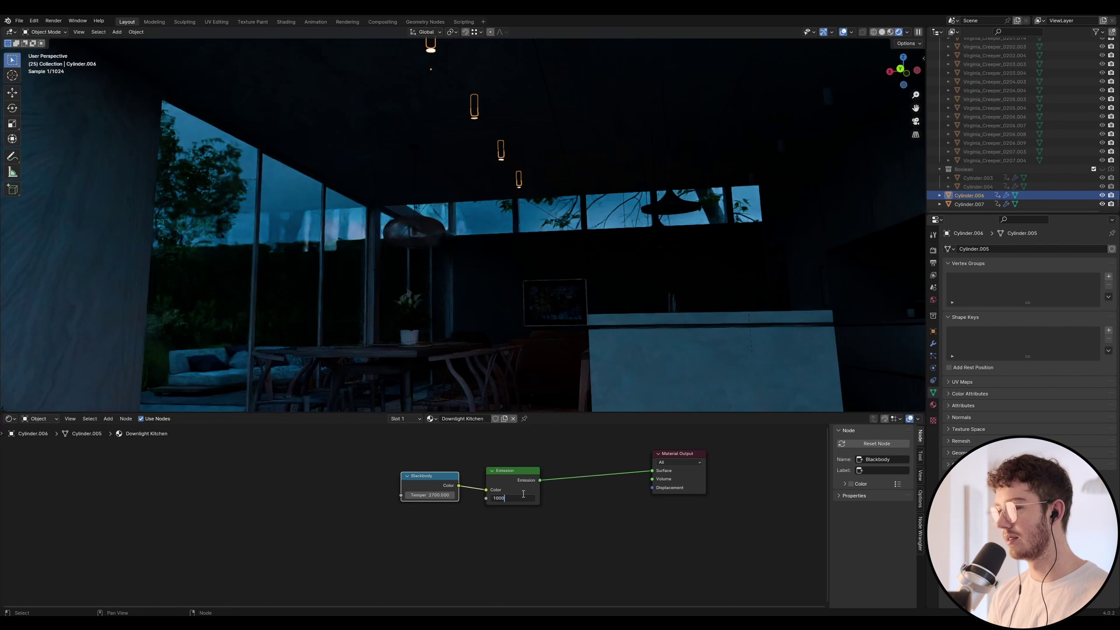
pyautogui.write('1000')
pyautogui.press('Return')
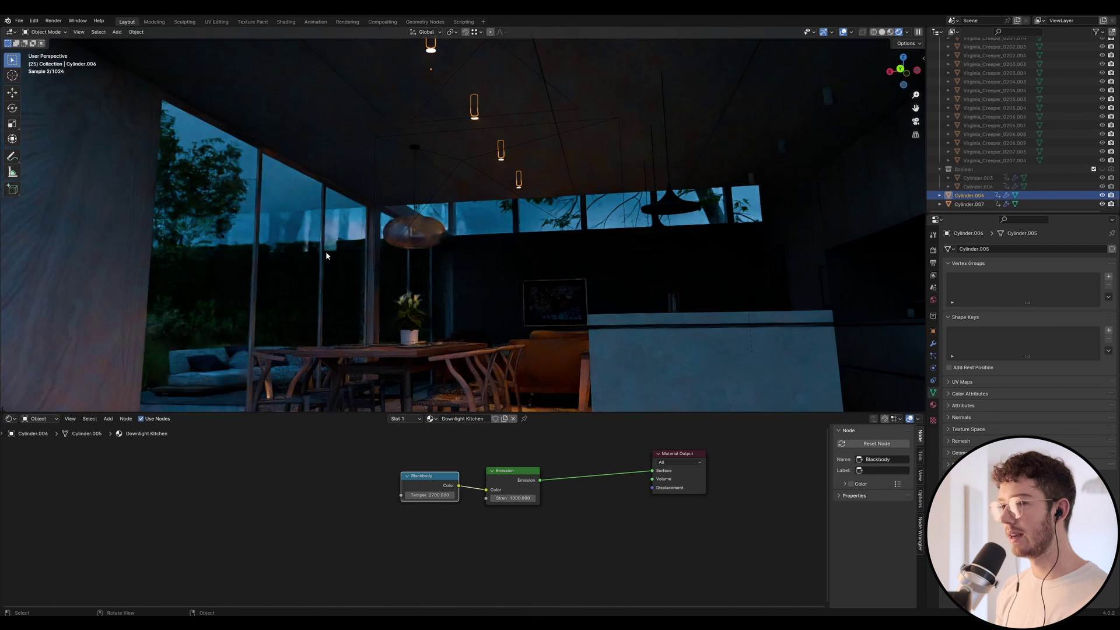
# Make Camera.004 active again and preview the kitchen downlights from the exterior view.
pyautogui.press('KP_0')
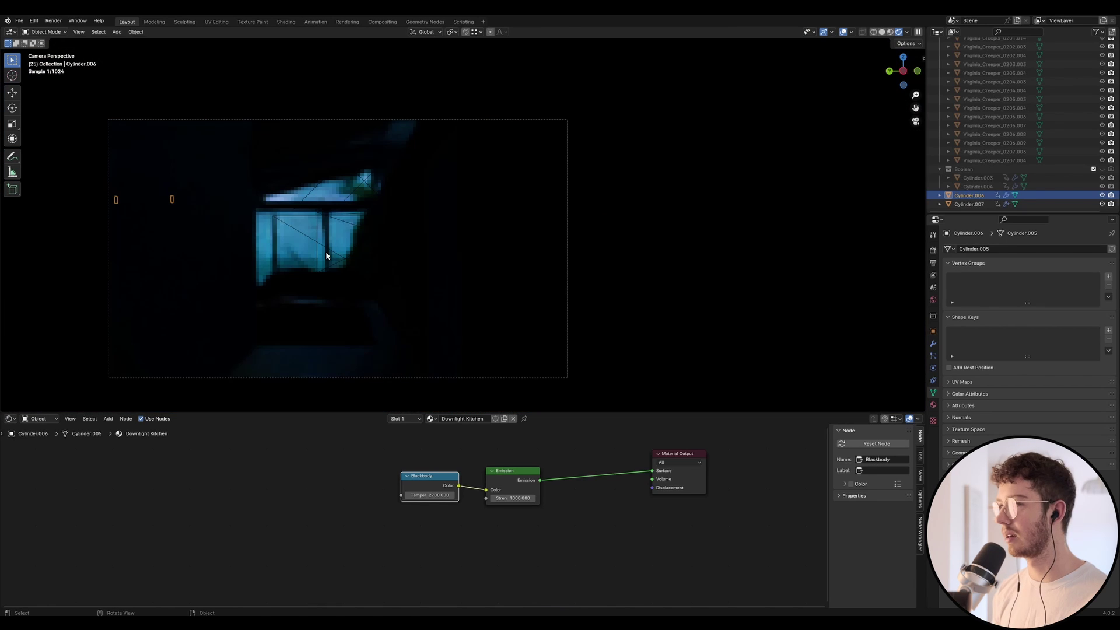
pyautogui.scroll(10, 1021, 196)
pyautogui.scroll(10, 1011, 111)
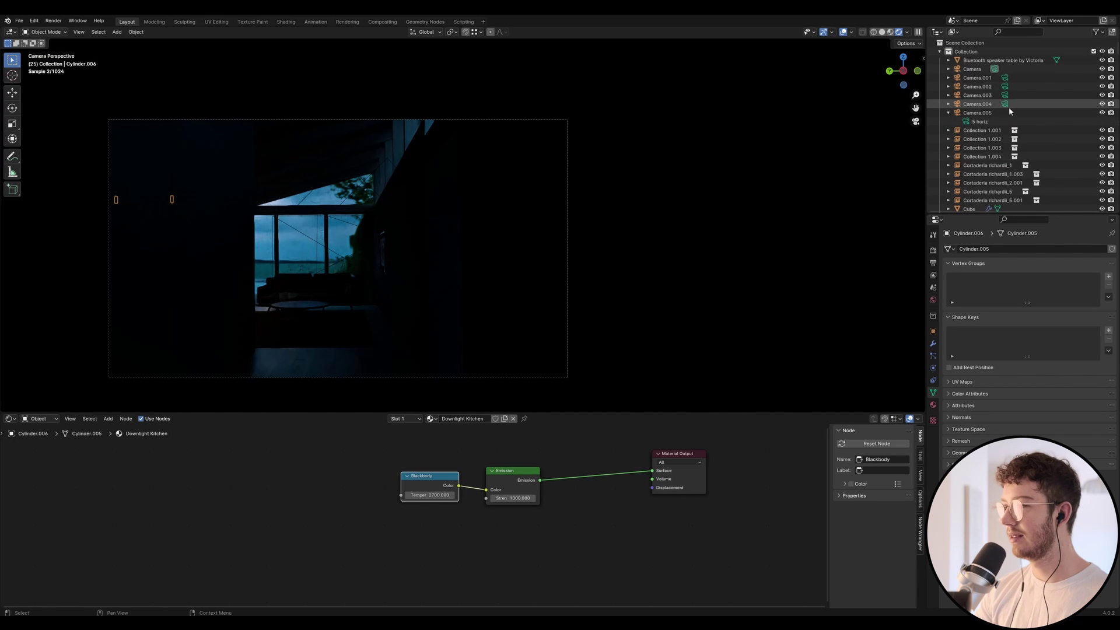
pyautogui.click(1004, 104)
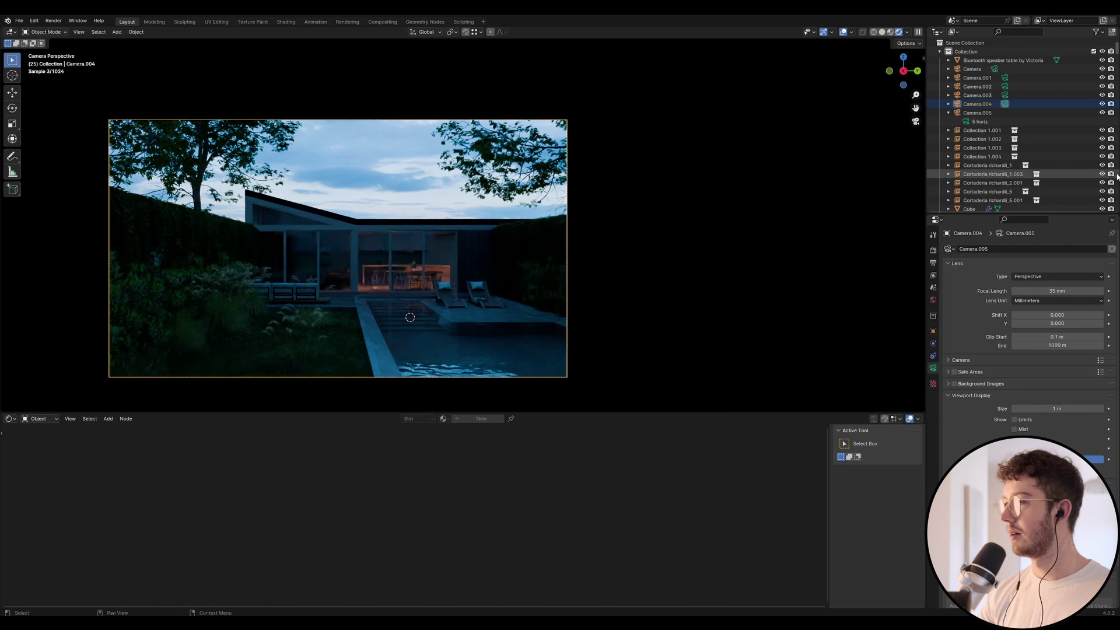
# Move the kitchen downlight cylinders down along the Z axis by about 0.022 m.
pyautogui.scroll(-10, 1003, 138)
pyautogui.scroll(-10, 985, 197)
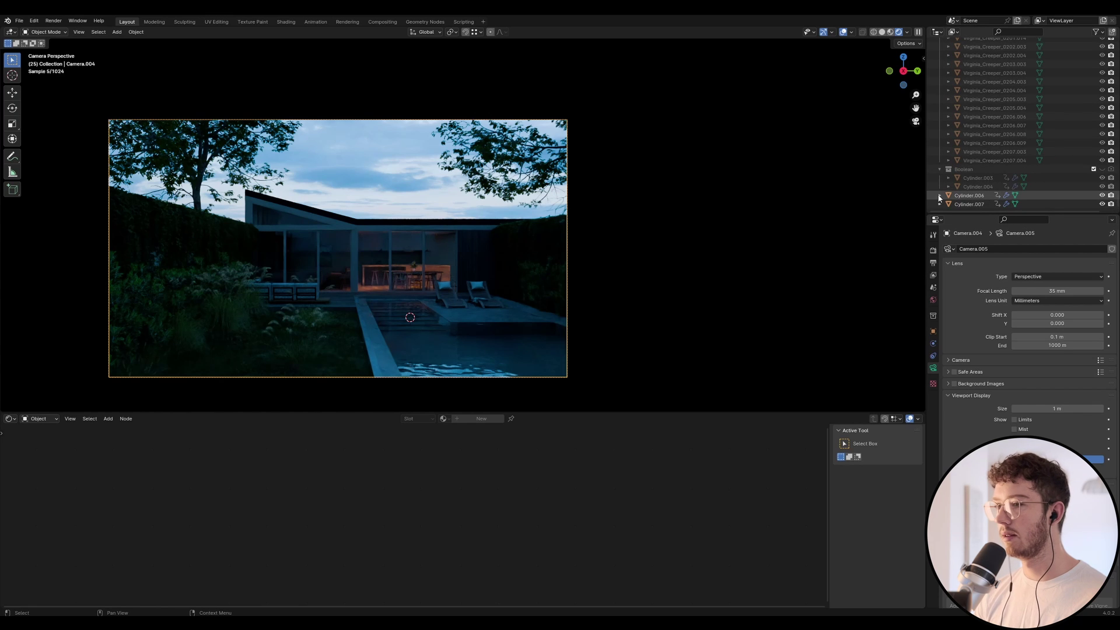
pyautogui.click(429, 234)
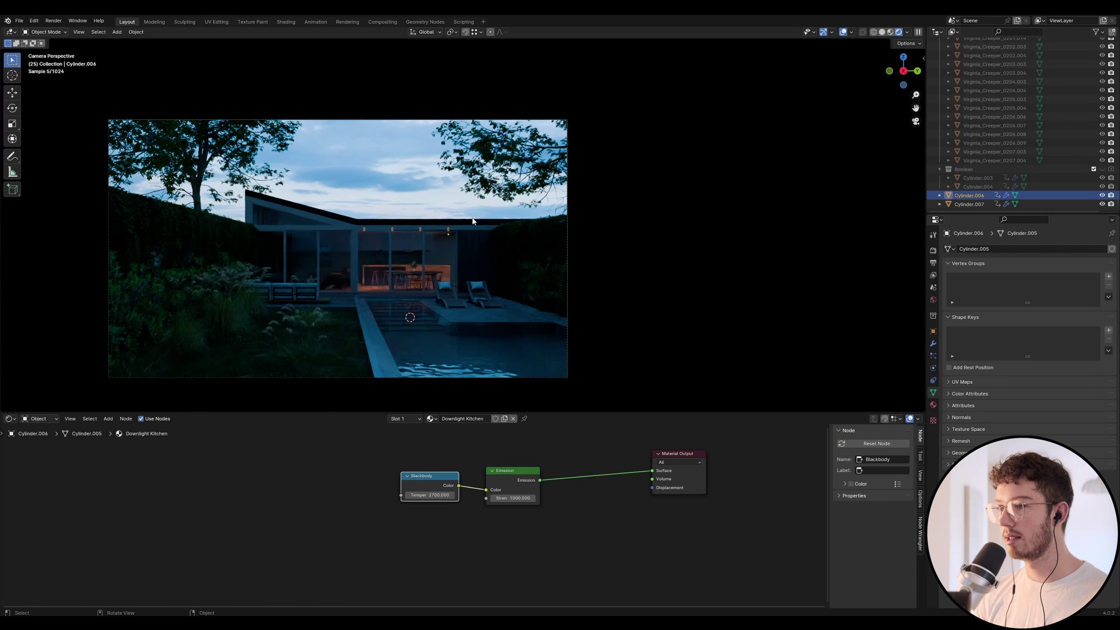
pyautogui.press('g')
pyautogui.press('z')
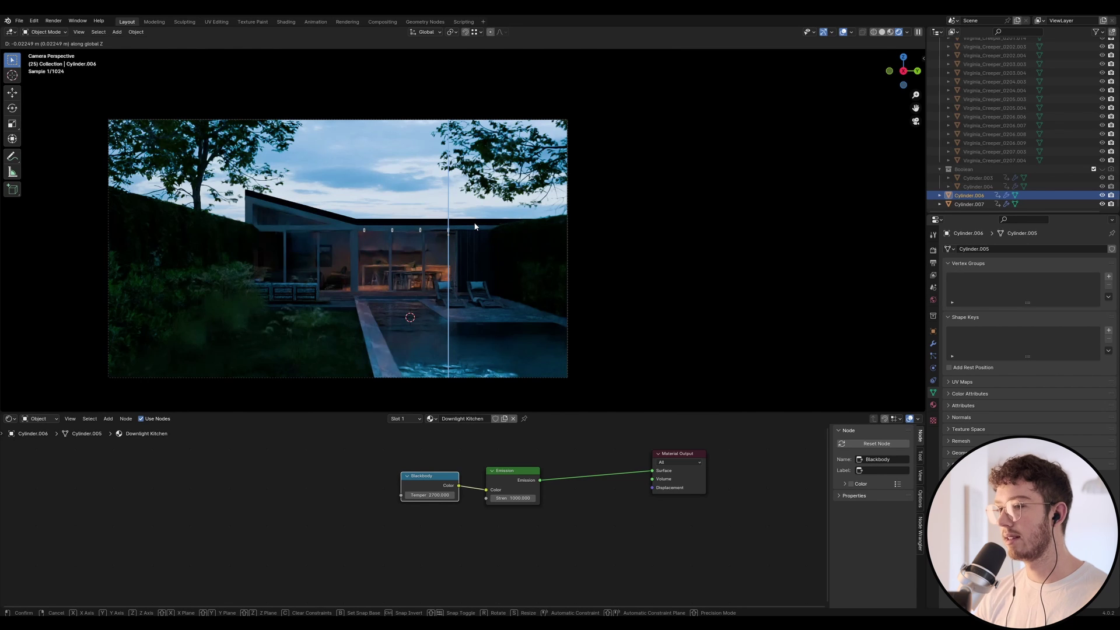
pyautogui.click(474, 226)
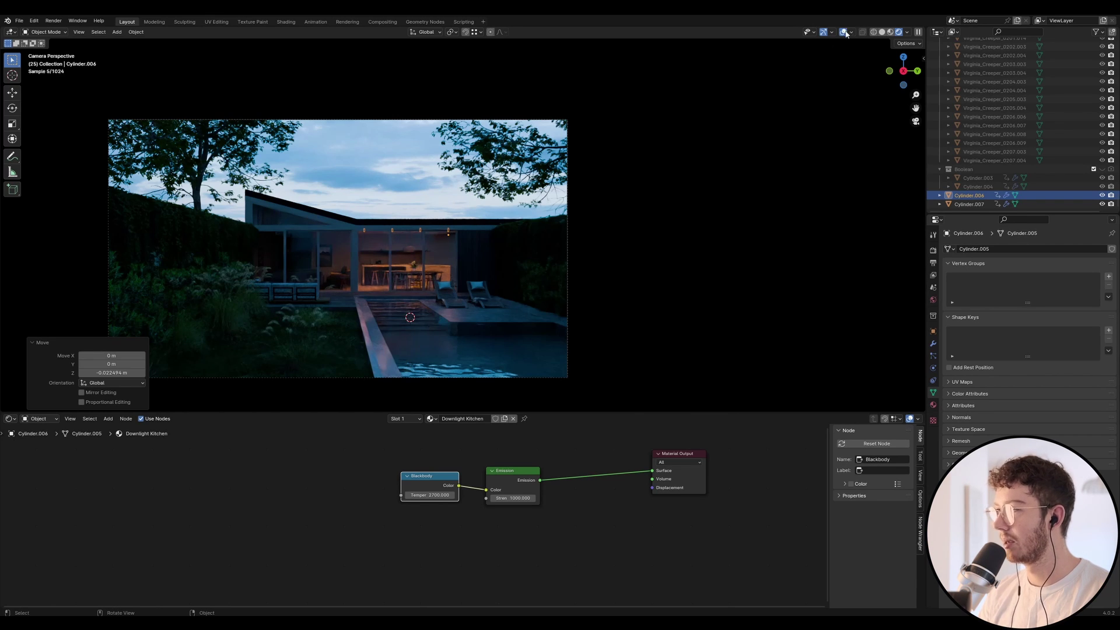
# Set the Downlight Kitchen material's Emission strength to 2000, save the file, and check the render with overlays hidden.
pyautogui.click(511, 497)
pyautogui.write('2000')
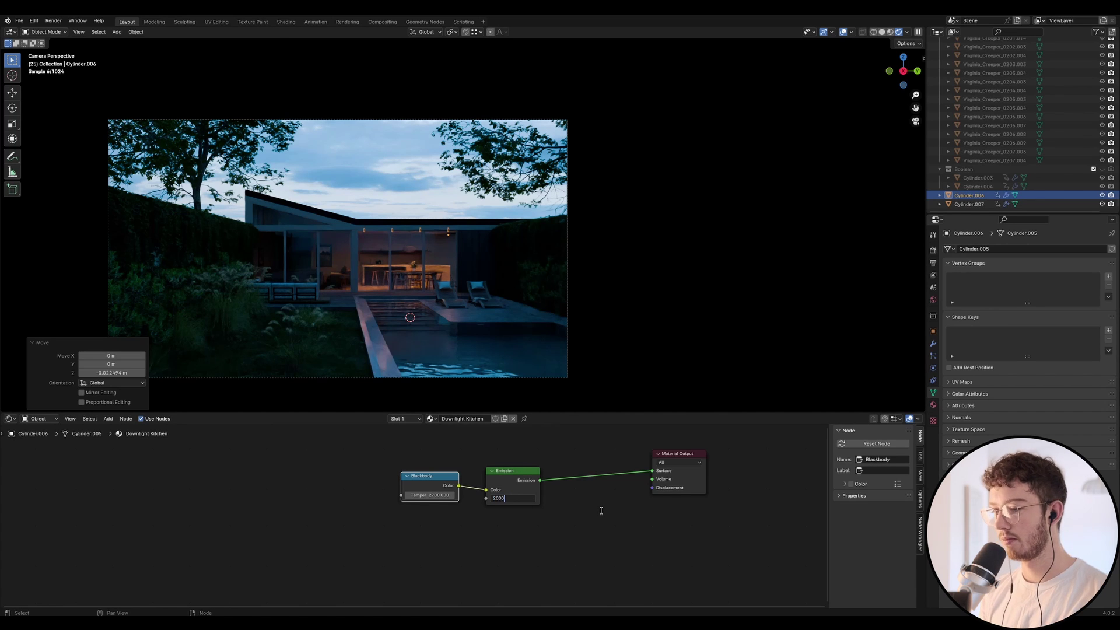
pyautogui.press('Return')
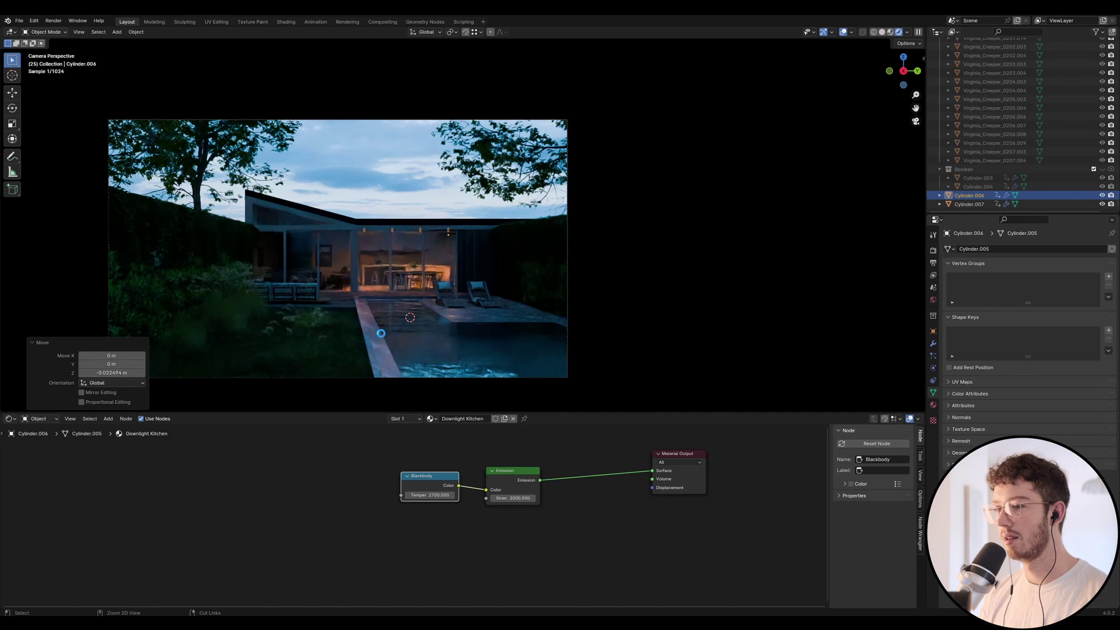
pyautogui.hotkey('ctrl', 's')
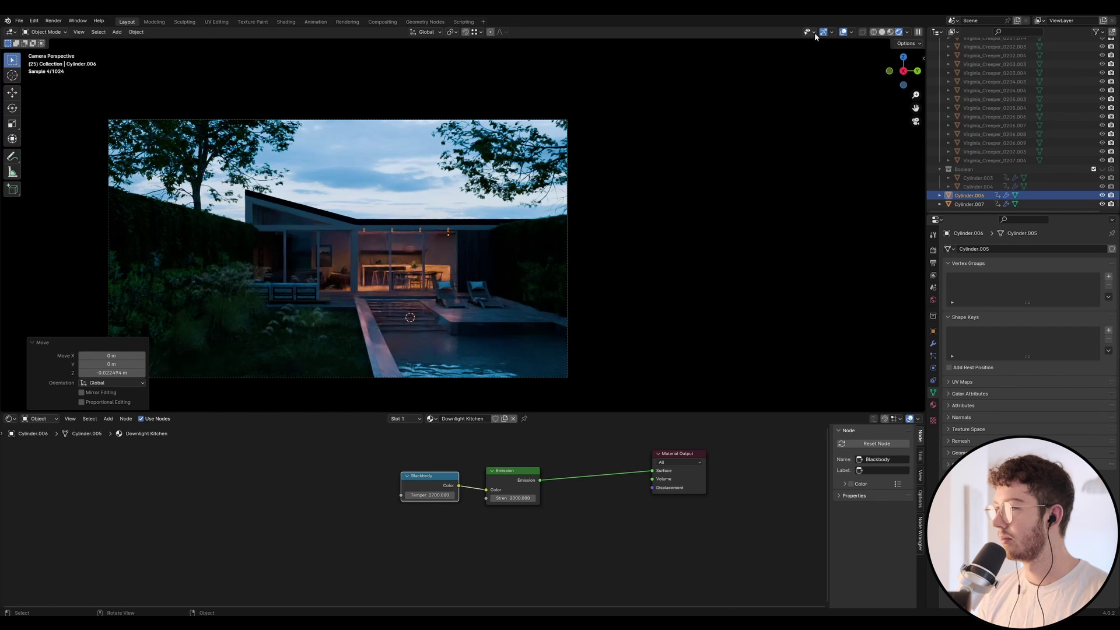
pyautogui.click(843, 32)
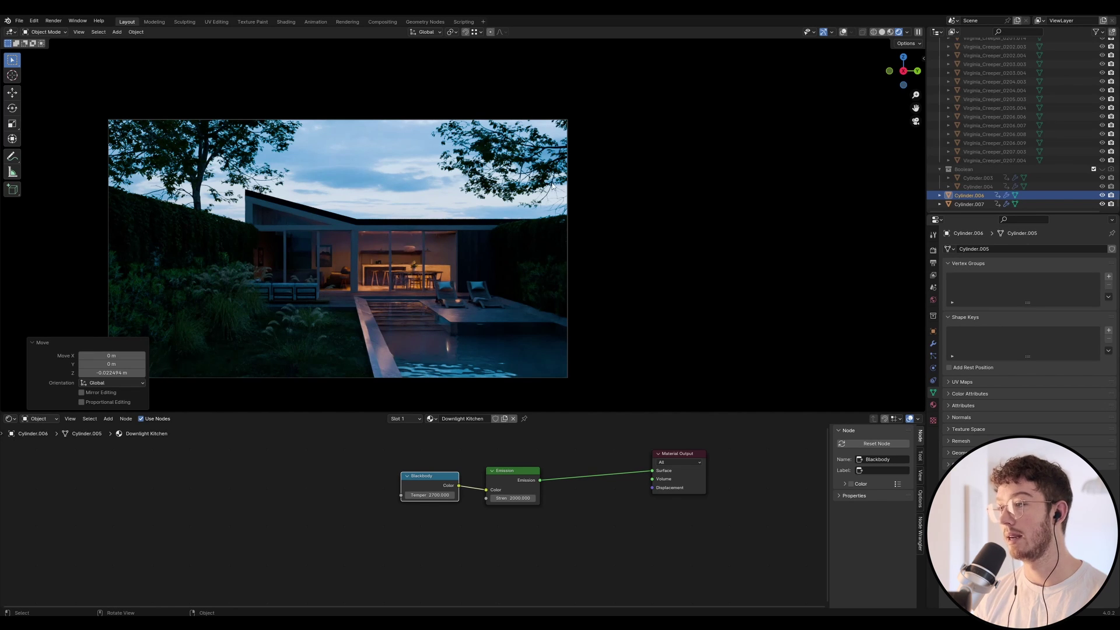
pyautogui.click(843, 32)
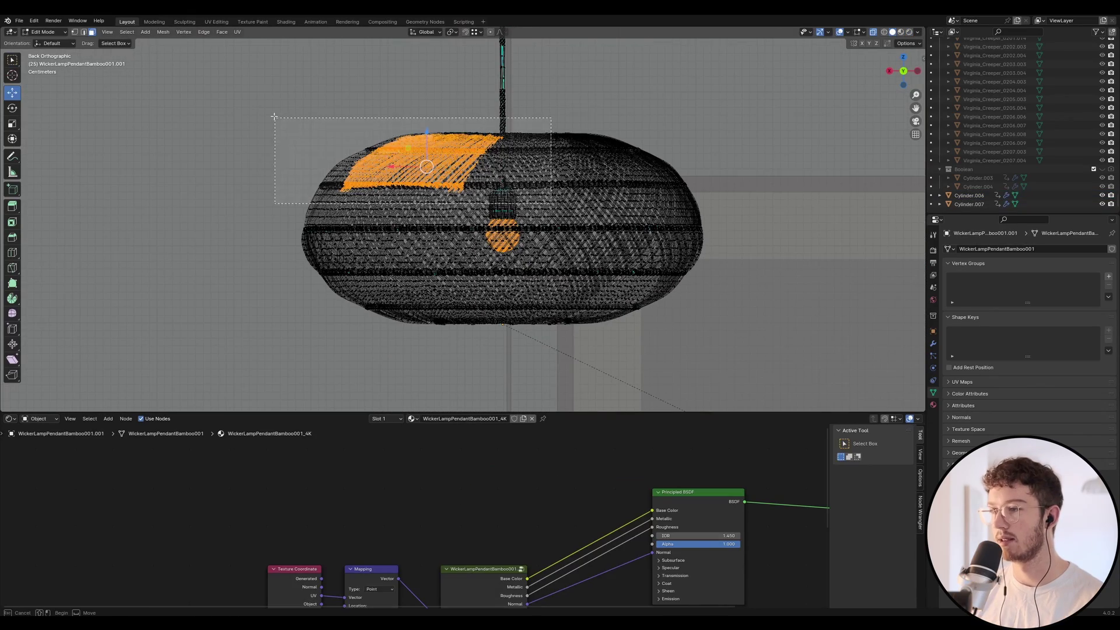
# Reduce the wicker pendant lamp's face selection to only the bulb inside the shade.
pyautogui.hotkey('alt', 'a')
pyautogui.moveTo(490, 139)
pyautogui.mouseDown(button='middle')
pyautogui.moveTo(501, 142)
pyautogui.moveTo(485, 140)
pyautogui.mouseUp(button='middle')
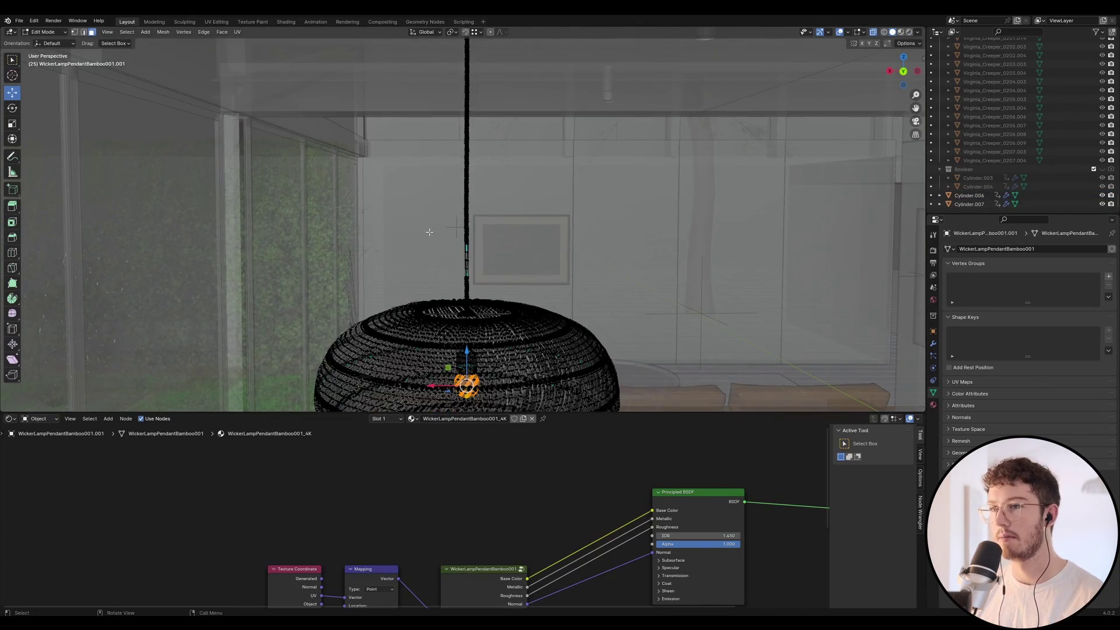
pyautogui.moveTo(456, 252); pyautogui.dragTo(461, 164, button='middle')
pyautogui.scroll(3, 462, 163)
pyautogui.scroll(4, 461, 163)
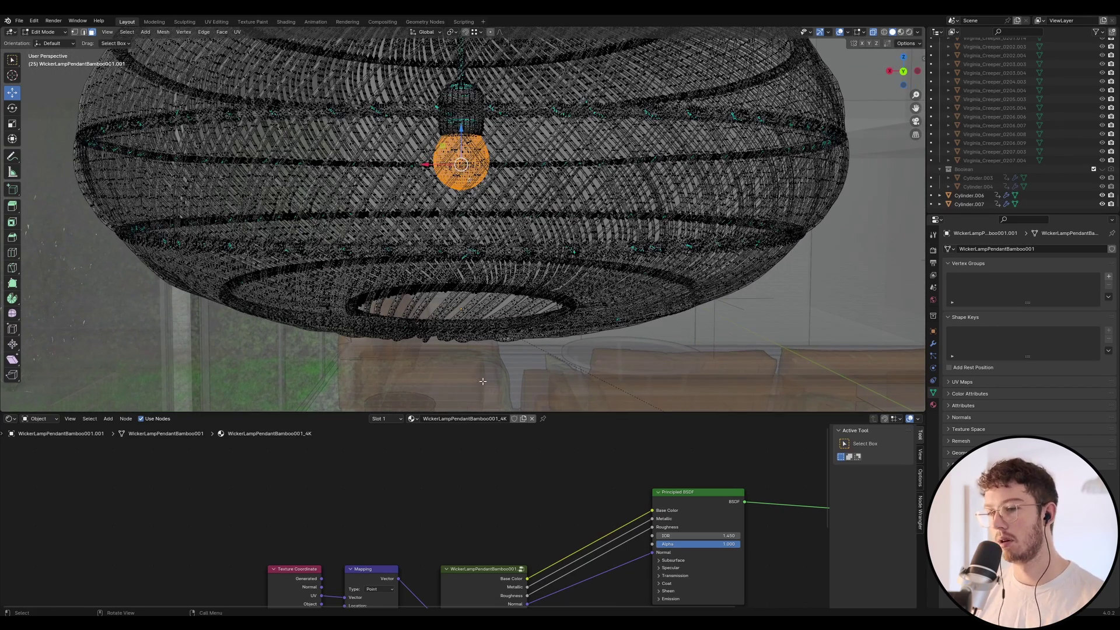
# Add a second material slot to the wicker pendant lamp with a new material named Light Pendant.
pyautogui.click(933, 404)
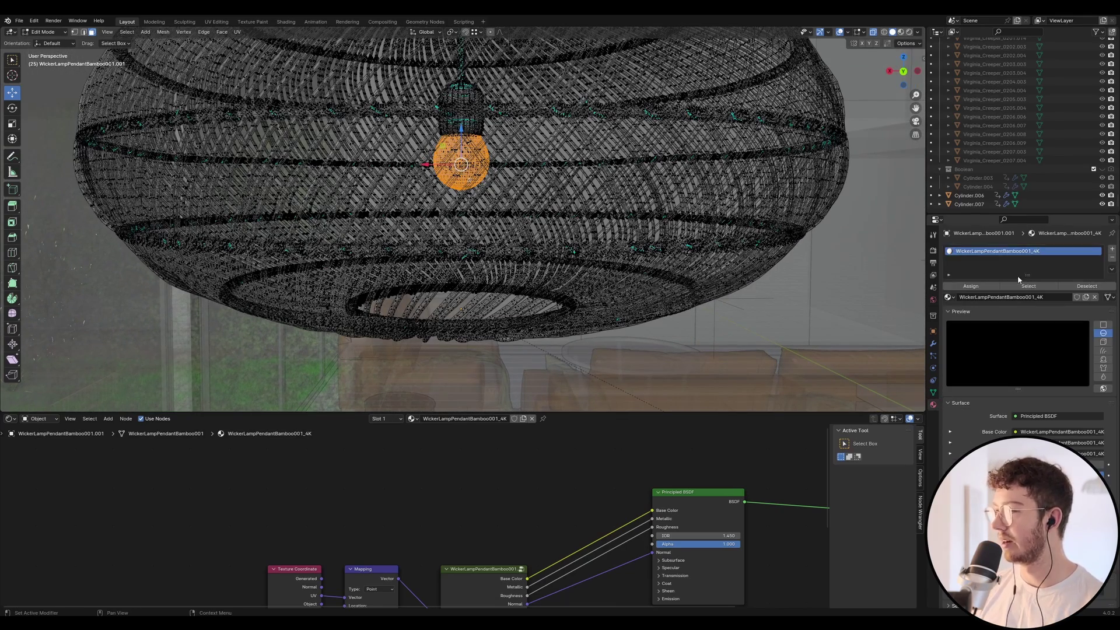
pyautogui.click(1112, 249)
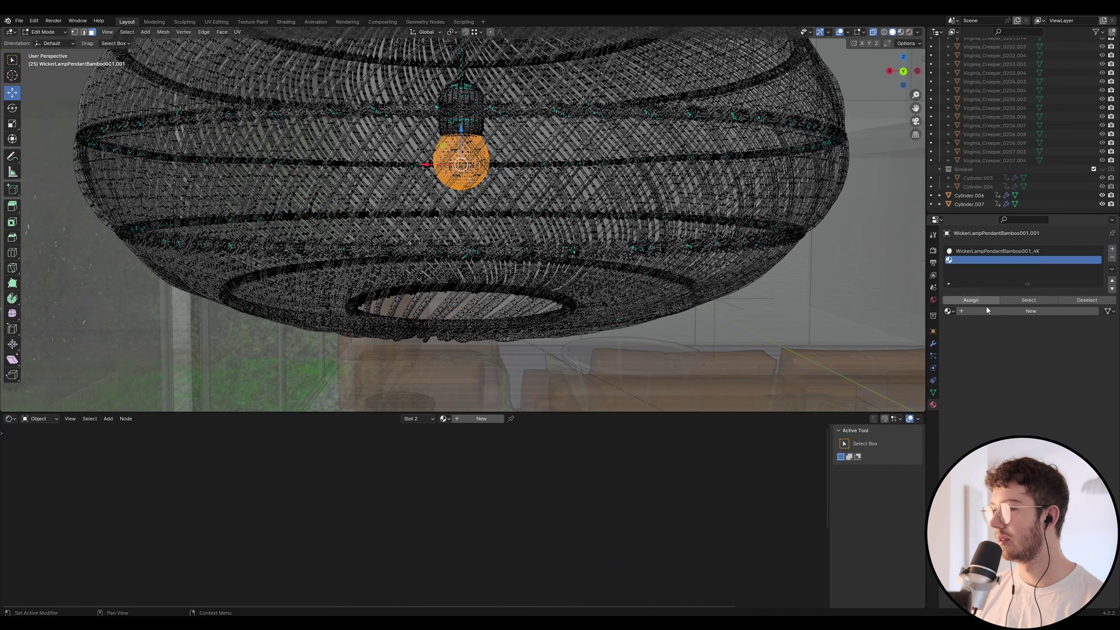
pyautogui.click(481, 418)
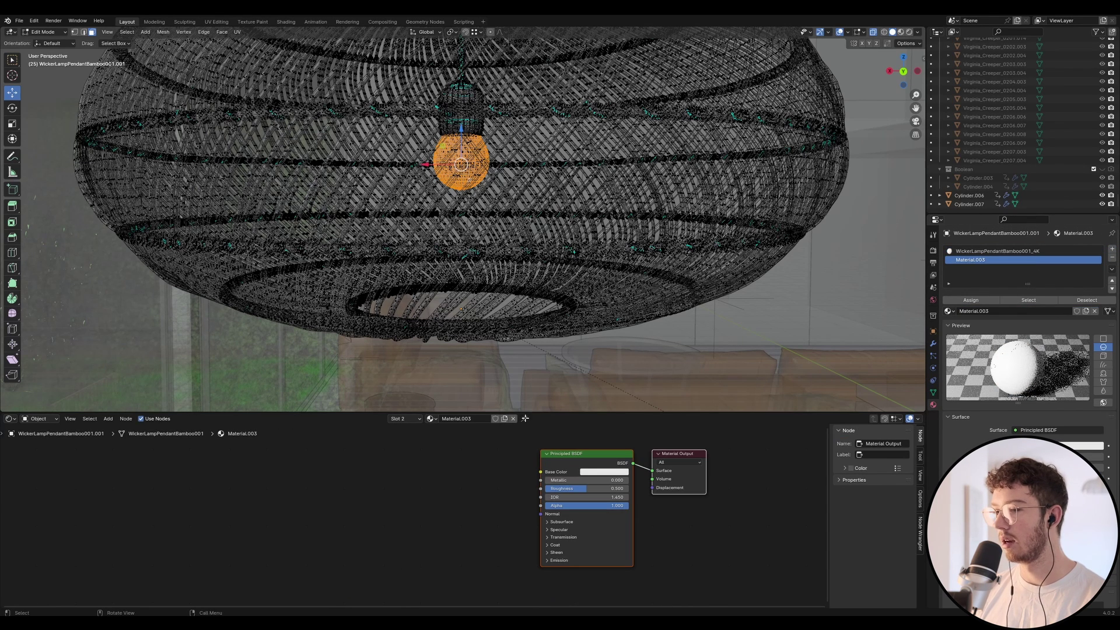
pyautogui.click(484, 418)
pyautogui.write('Light Pendant')
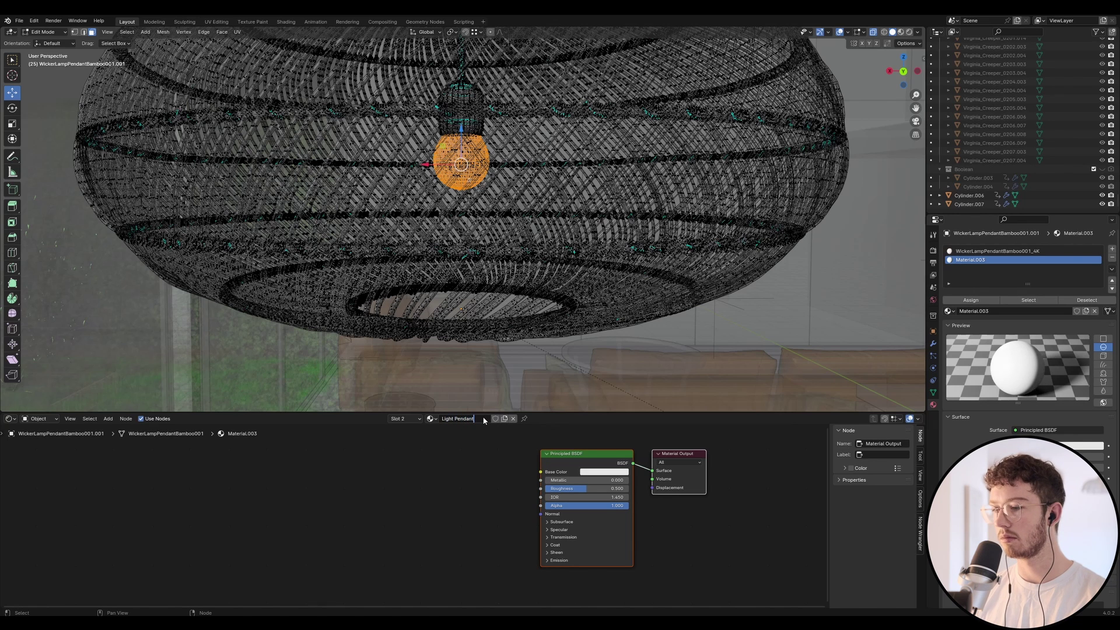
pyautogui.press('Return')
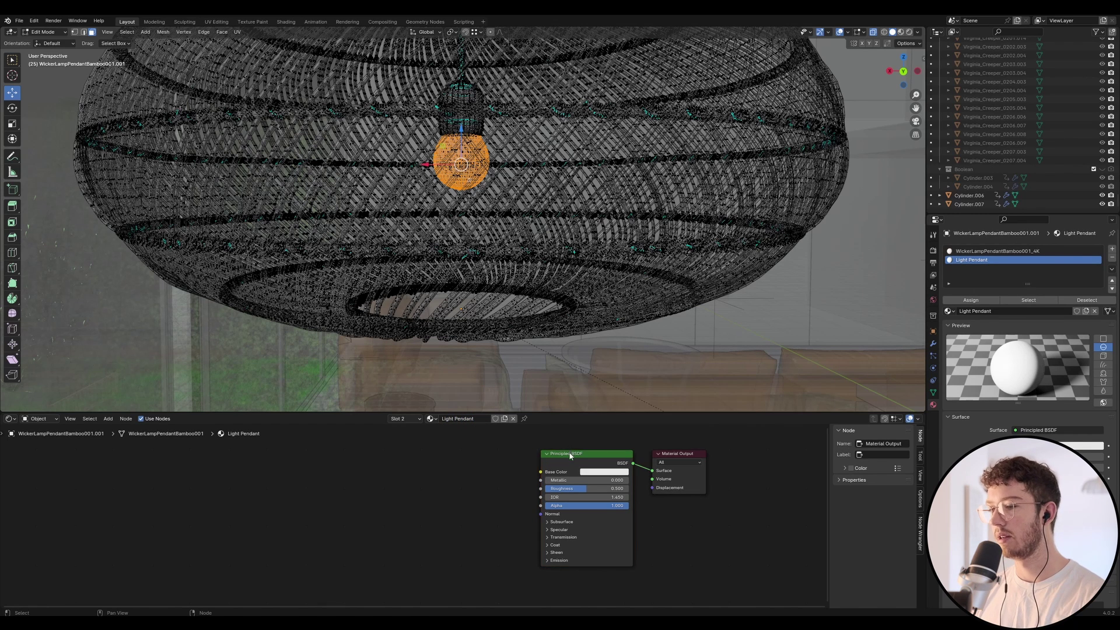
# Replace the Principled BSDF in the Light Pendant material with an Emission shader connected to the output's Surface.
pyautogui.click(571, 453)
pyautogui.press('x')
pyautogui.moveTo(651, 470); pyautogui.dragTo(544, 462)
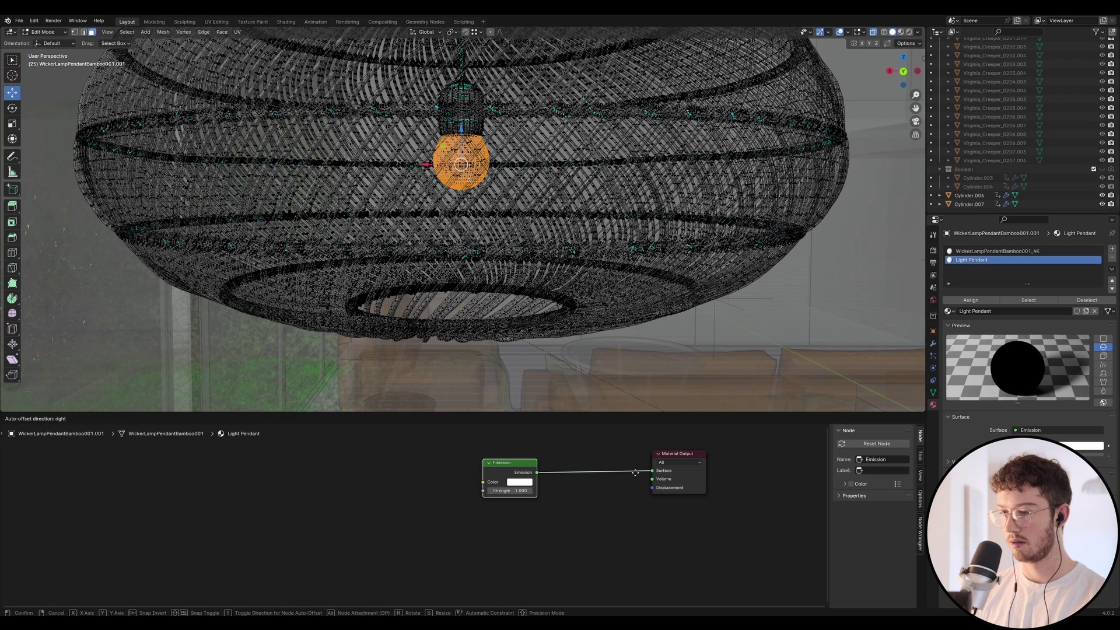
pyautogui.click(601, 481)
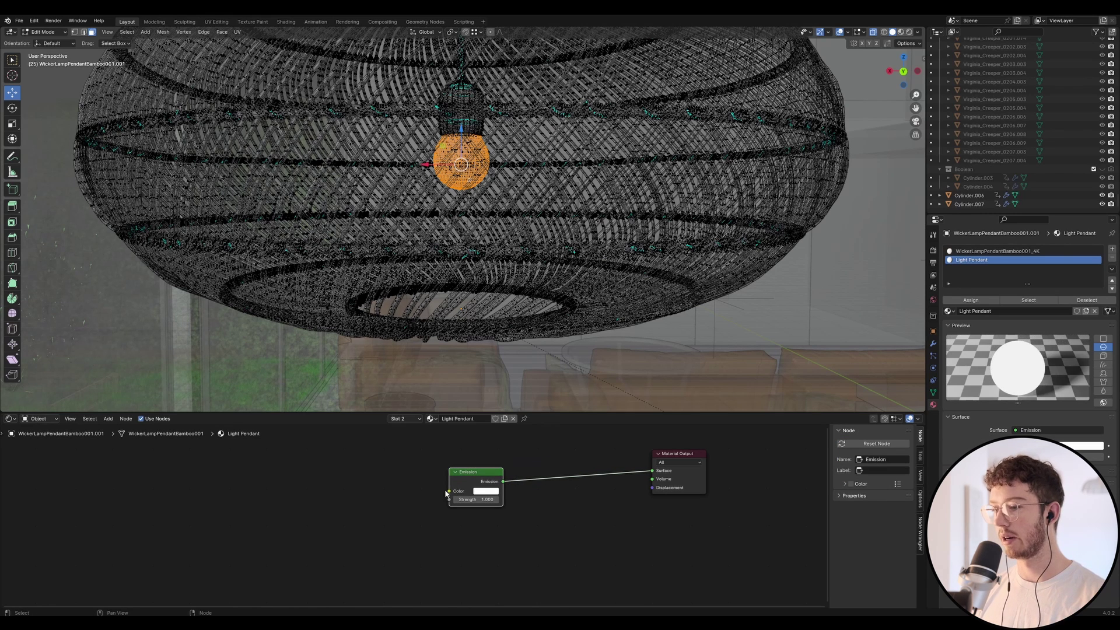
# Connect a Blackbody node at 2700 to the Light Pendant's Emission color and set the emission strength to 100.
pyautogui.moveTo(450, 491); pyautogui.dragTo(389, 482)
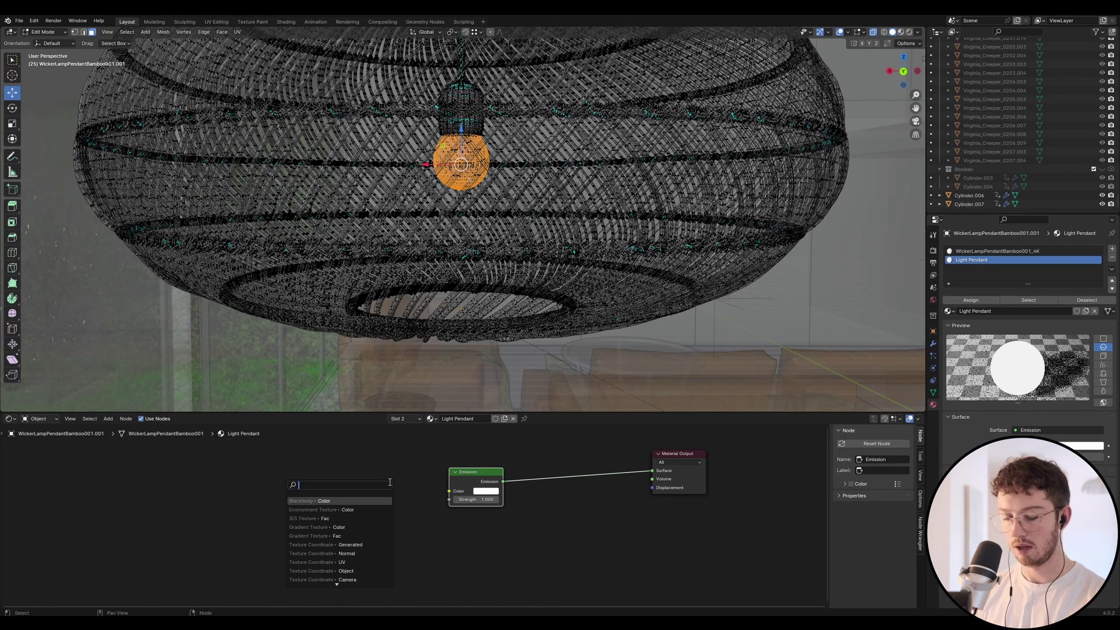
pyautogui.write('black')
pyautogui.press('Return')
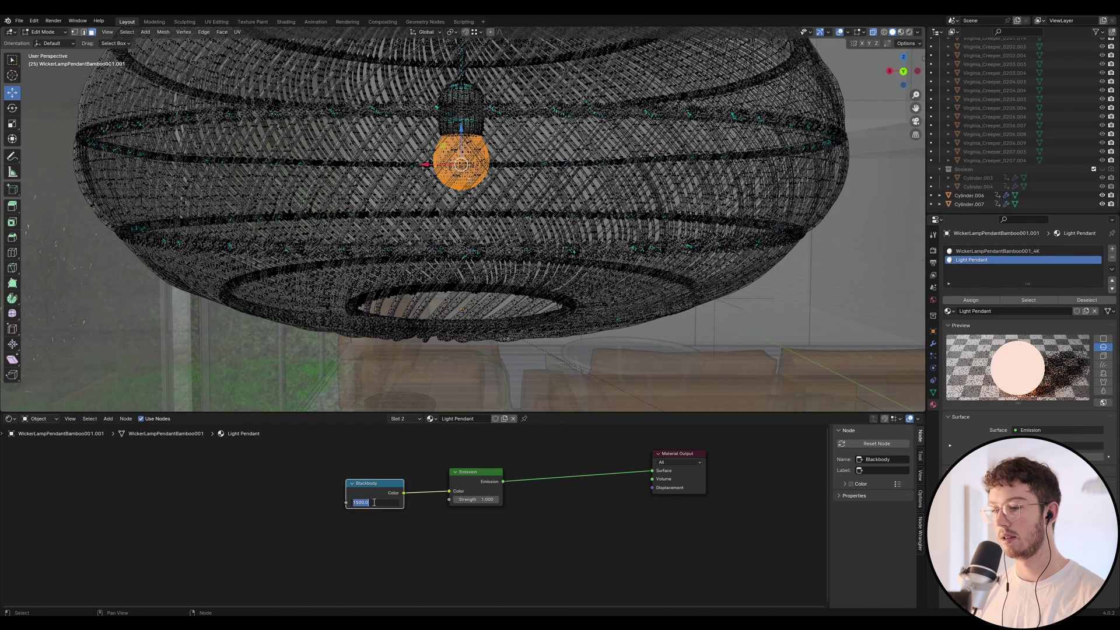
pyautogui.write('27')
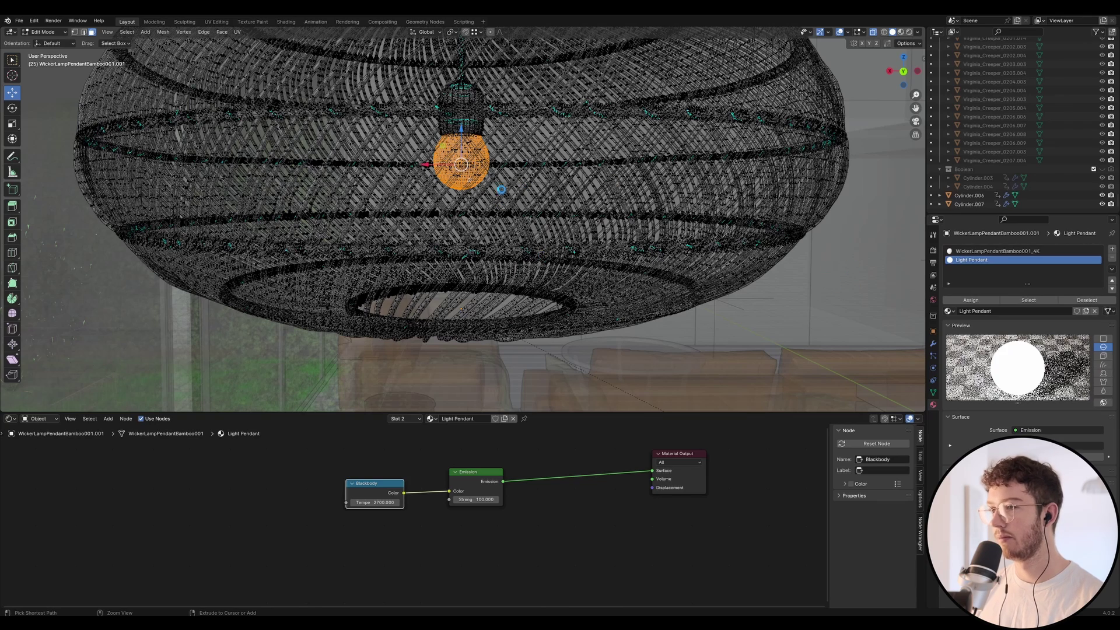
# Save the file, assign the Light Pendant material to the selected bulb, and return to Object Mode.
pyautogui.hotkey('ctrl', 's')
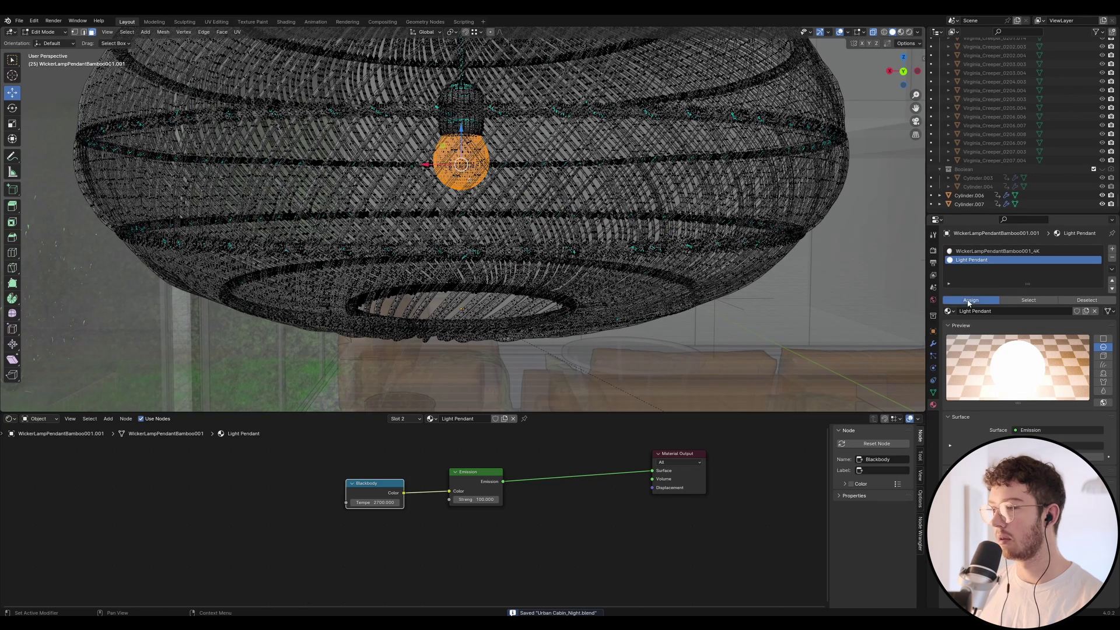
pyautogui.moveTo(614, 177); pyautogui.dragTo(589, 179, button='middle')
pyautogui.press('Tab')
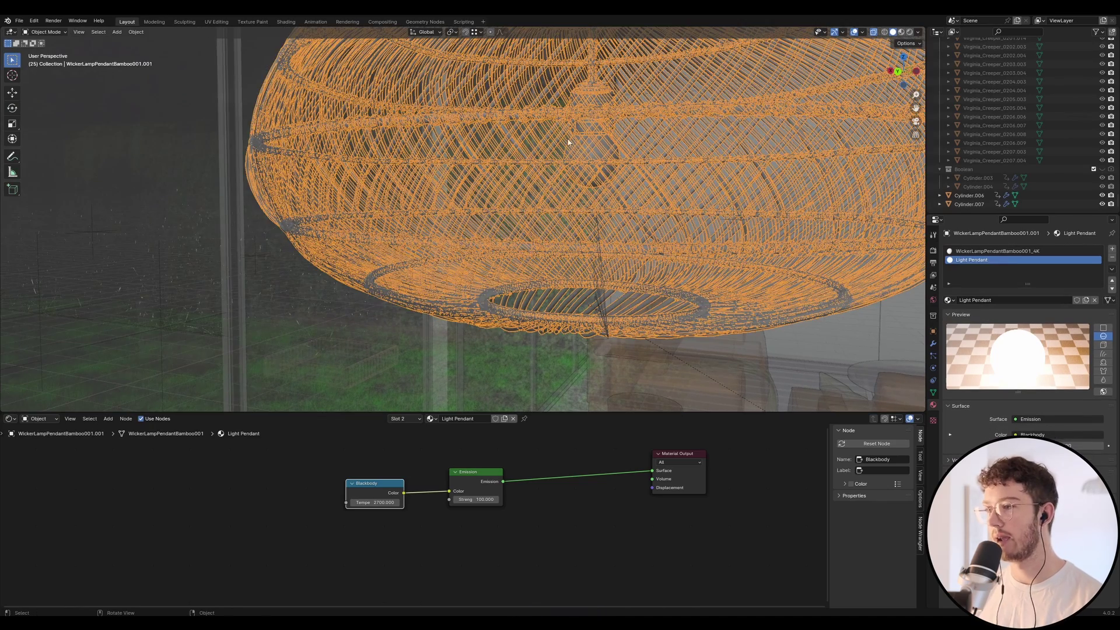
# Return to the exterior camera view, turn off X-ray, and preview the lit pendant in rendered shading.
pyautogui.moveTo(557, 143); pyautogui.dragTo(691, 148, button='middle')
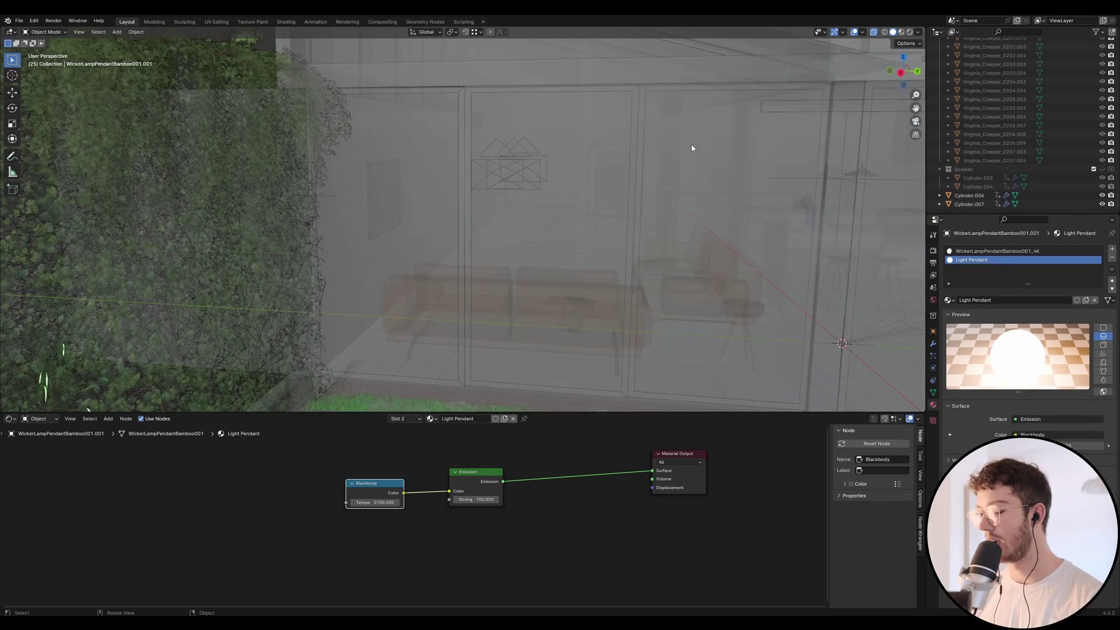
pyautogui.press('KP_0')
pyautogui.scroll(-5, 794, 125)
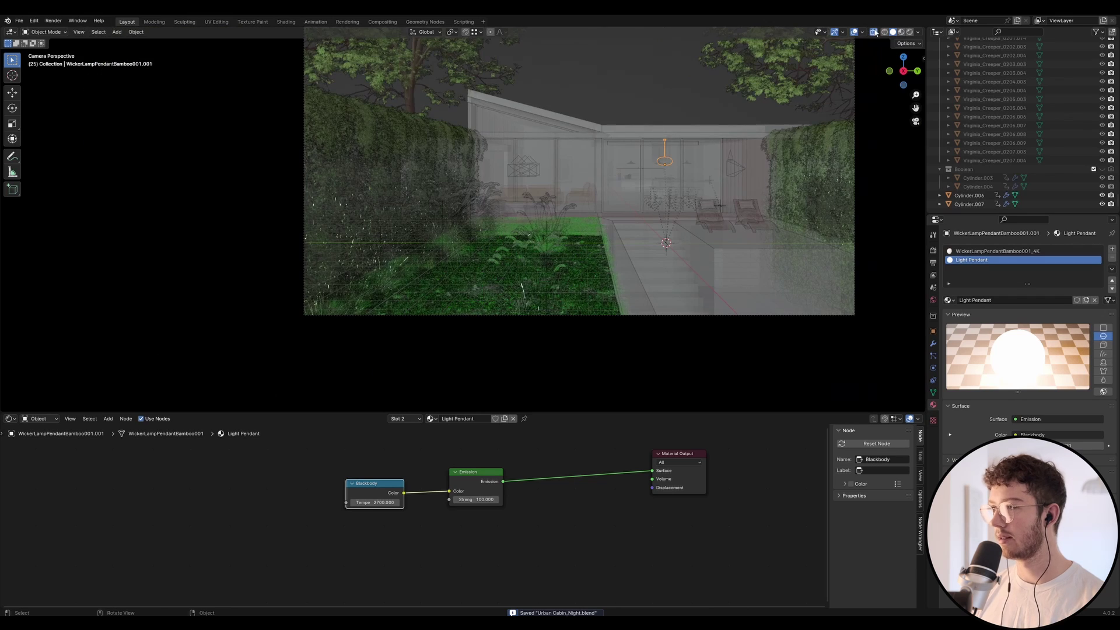
pyautogui.click(873, 32)
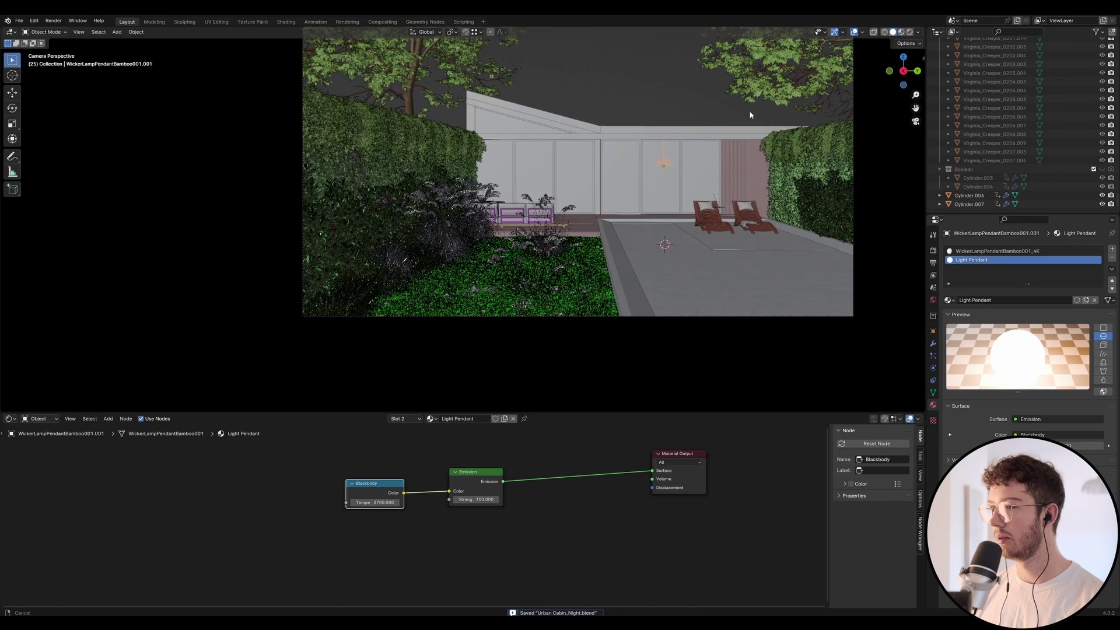
pyautogui.hscroll(3, 745, 113)
pyautogui.scroll(2, 745, 112)
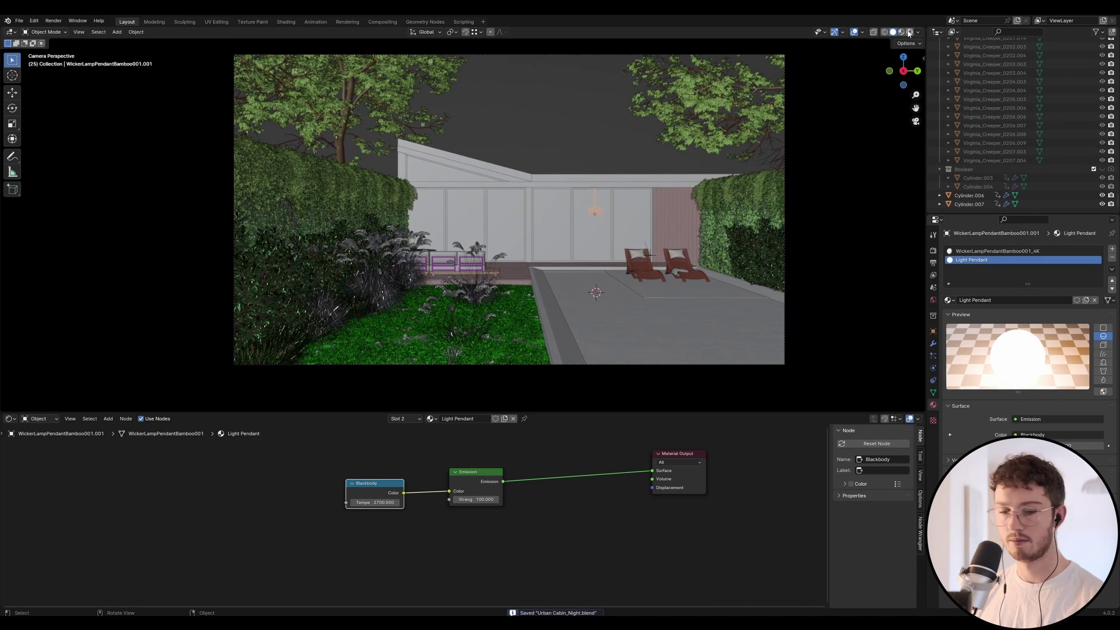
pyautogui.click(908, 32)
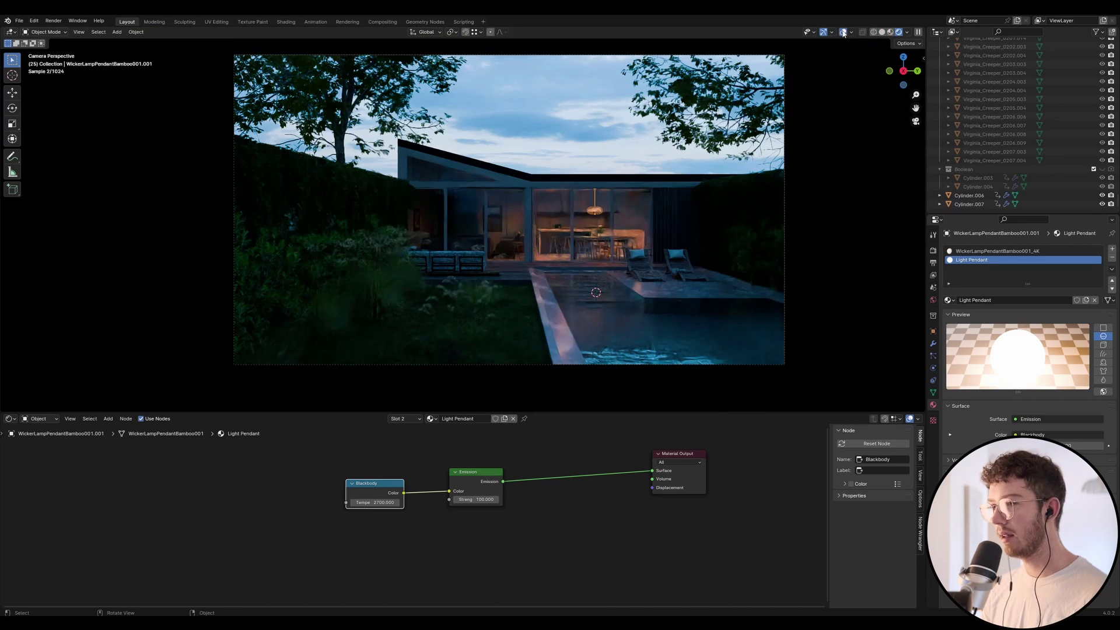